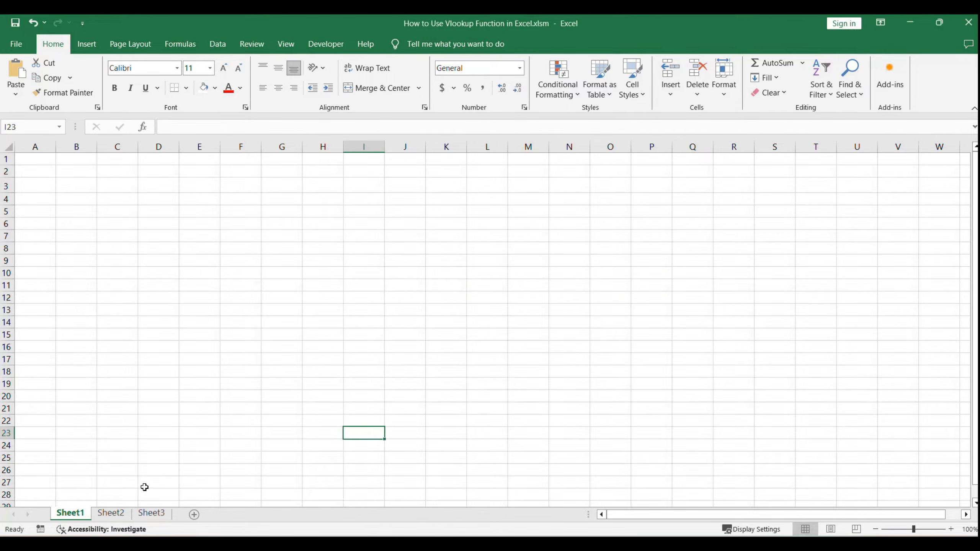
# Step: Open Sheet2 and reposition the VLOOKUP notes text box so it starts at column L, beside the employee table
pyautogui.click(130, 514)
pyautogui.click(807, 301)
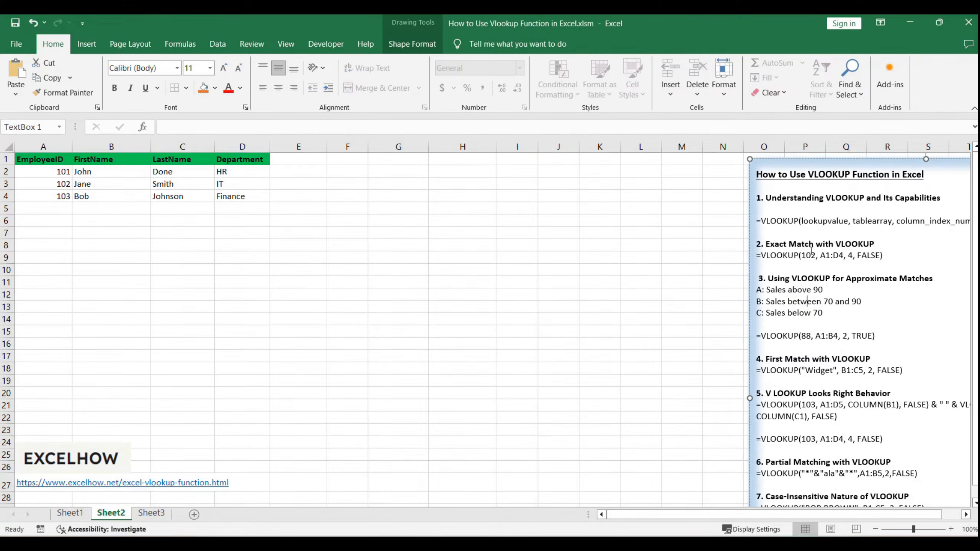
pyautogui.moveTo(904, 160); pyautogui.dragTo(770, 156)
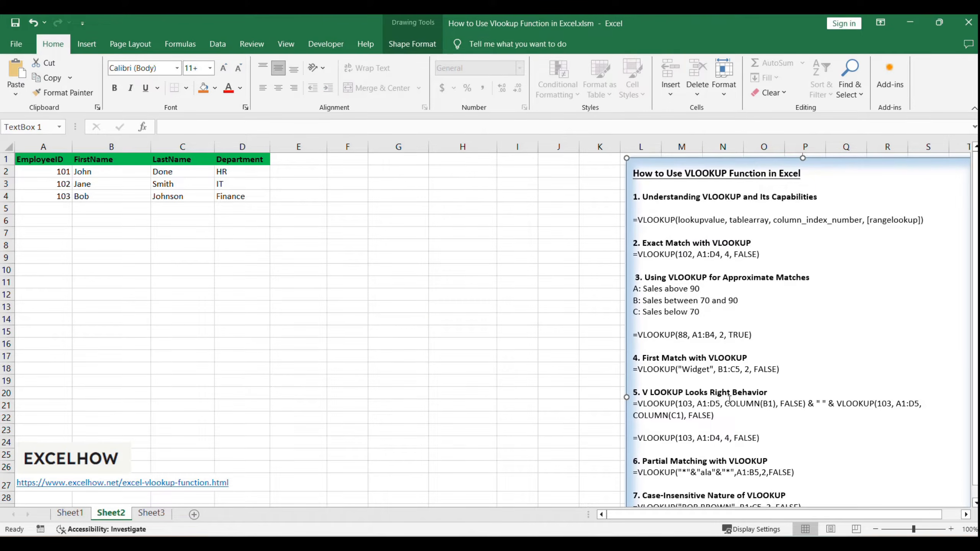
pyautogui.click(405, 332)
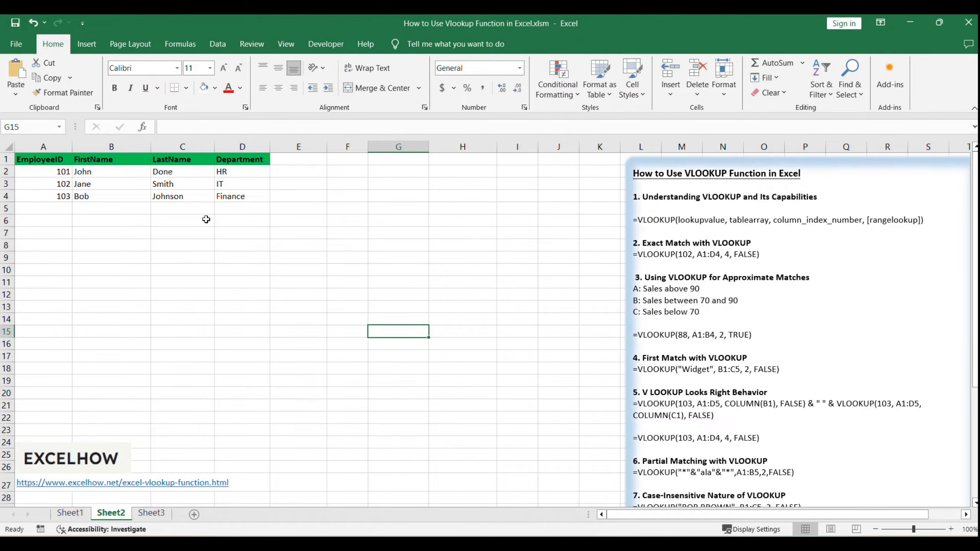
# Step: Enter the exact-match formula =VLOOKUP(102, A1:D4, 4, FALSE) in cell H2 to look up the employee's department
pyautogui.click(52, 182)
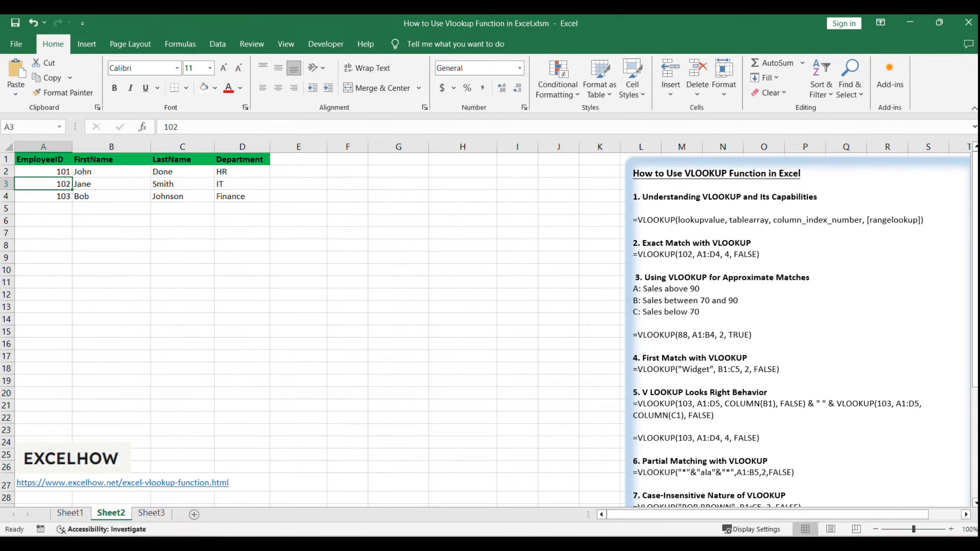
pyautogui.click(399, 294)
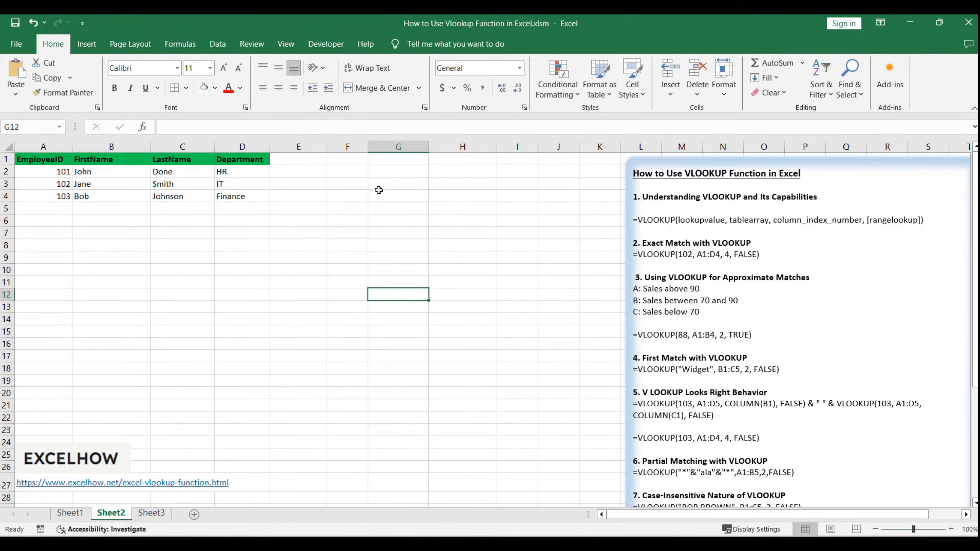
pyautogui.doubleClick(463, 172)
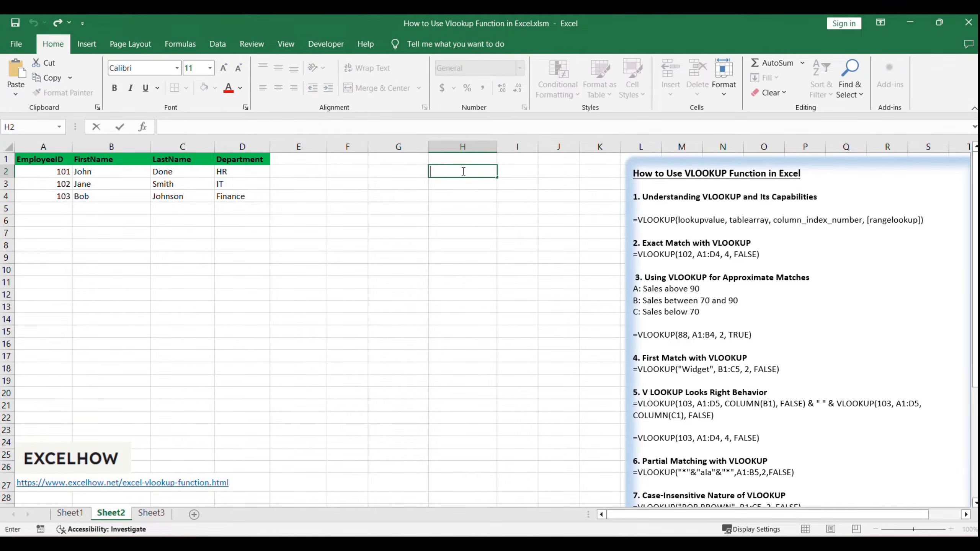
pyautogui.write('=VLOOKUP(102, A1:D4, 4, FALSE)')
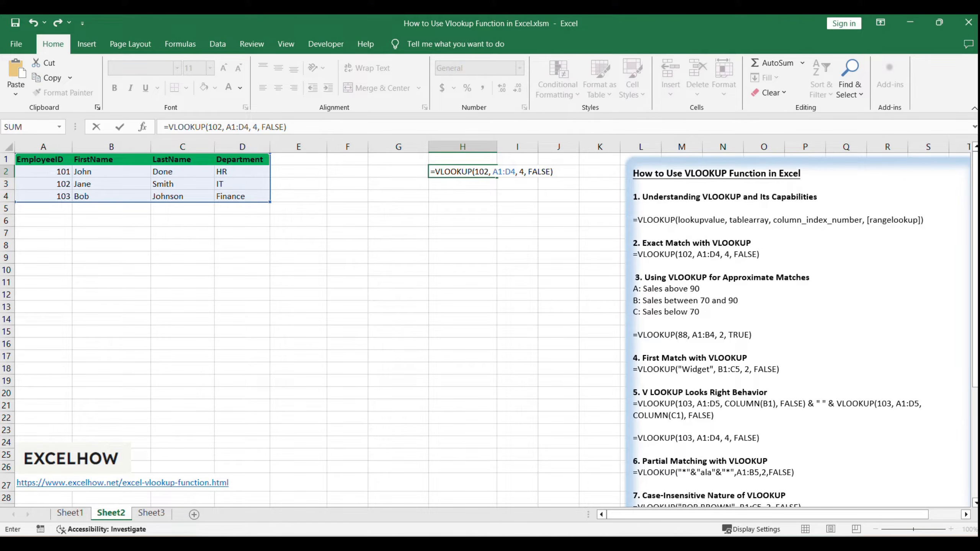
pyautogui.doubleClick(483, 172)
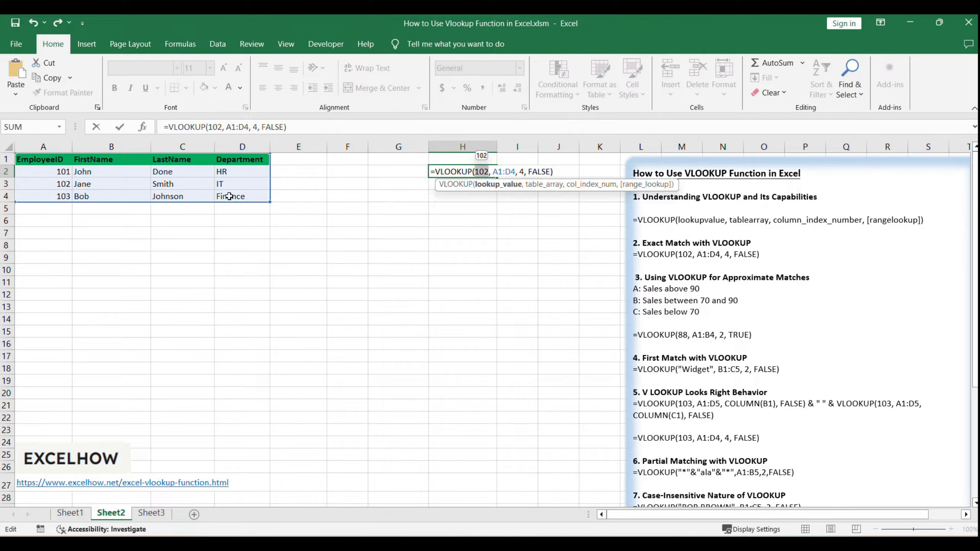
pyautogui.doubleClick(521, 171)
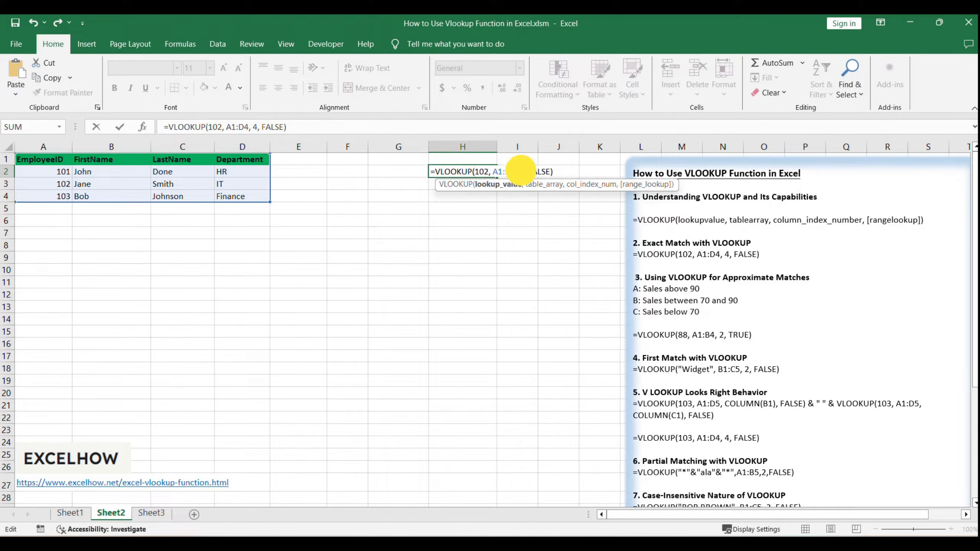
pyautogui.click(338, 125)
pyautogui.press('Return')
# Step: Examine the VLOOKUP formula in H2, checking its lookup value, column index and range lookup arguments against its result
pyautogui.click(436, 172)
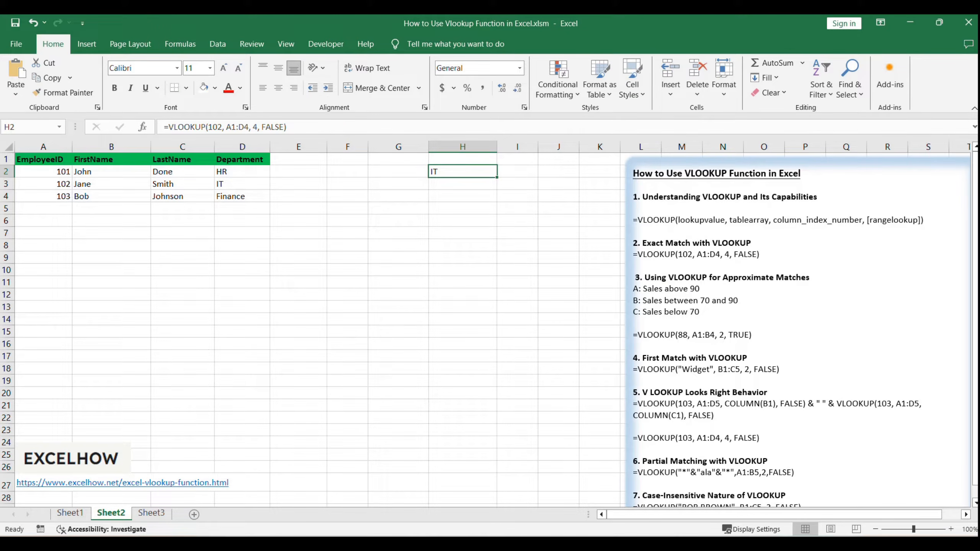
pyautogui.click(185, 127)
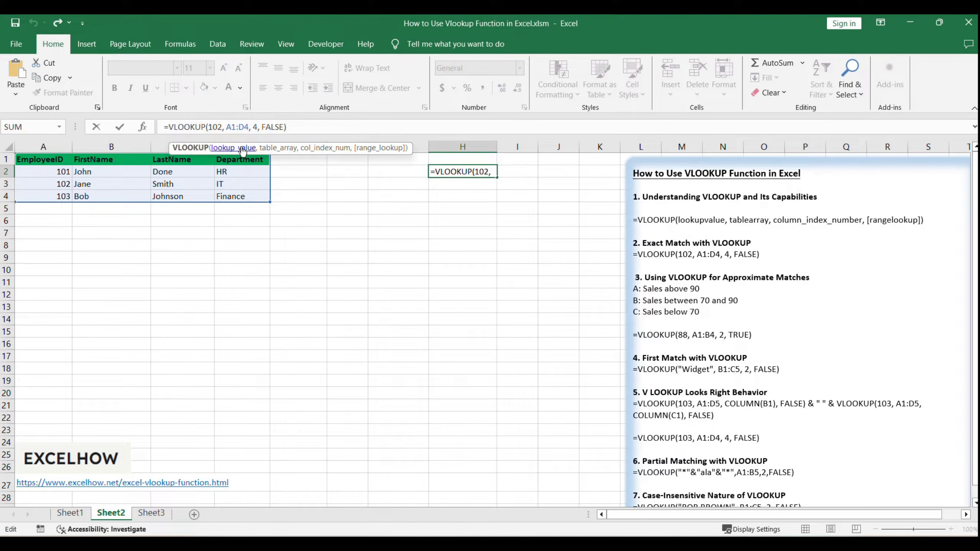
pyautogui.doubleClick(254, 127)
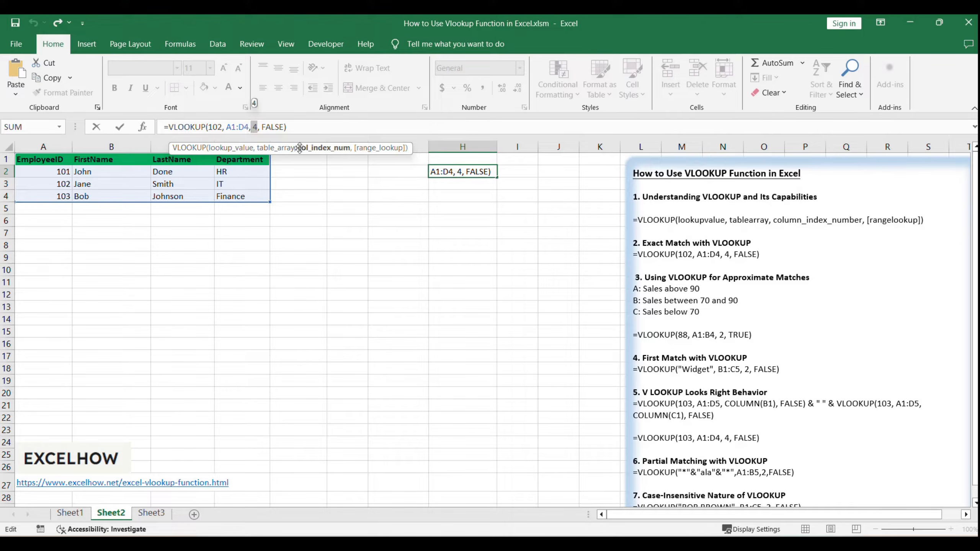
pyautogui.doubleClick(273, 127)
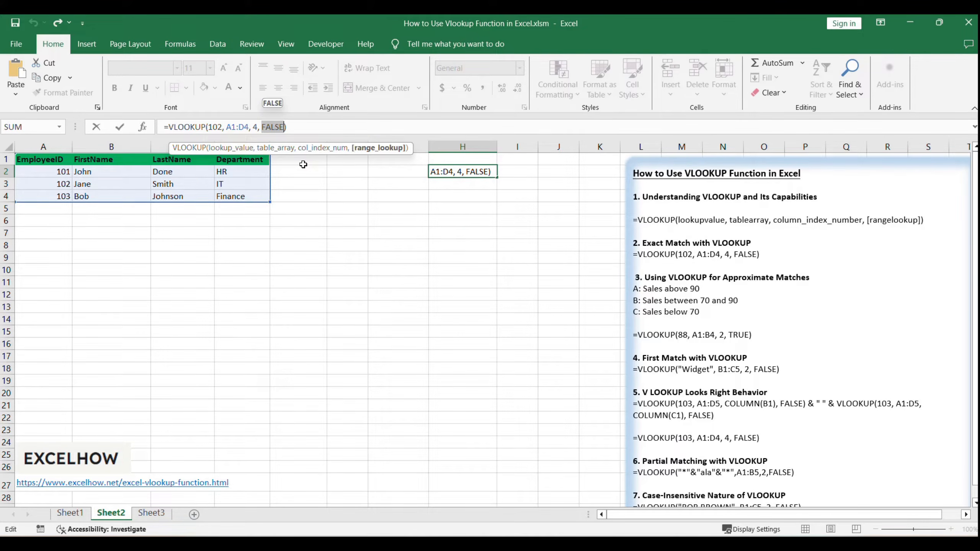
pyautogui.hotkey('ctrl', 'Return')
pyautogui.click(433, 219)
pyautogui.click(439, 173)
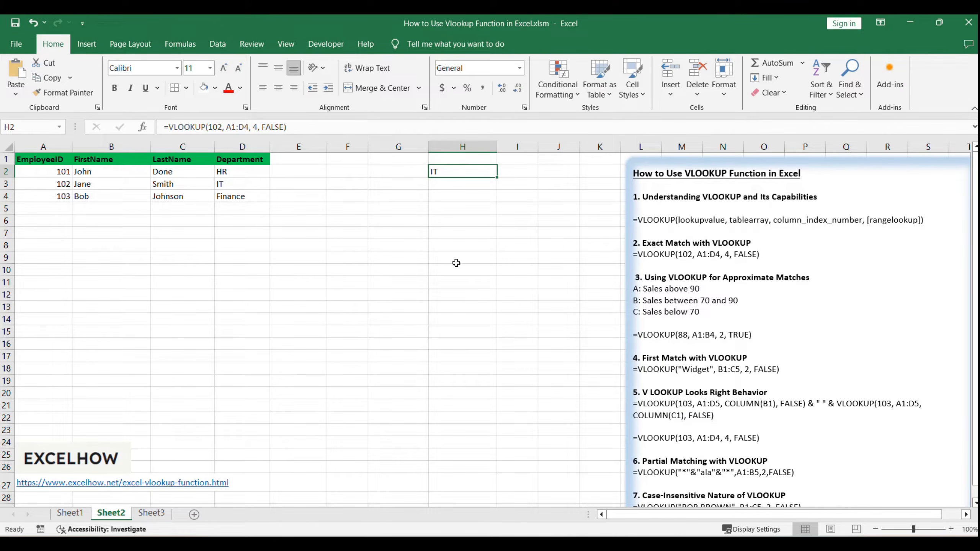
pyautogui.click(414, 211)
pyautogui.click(441, 176)
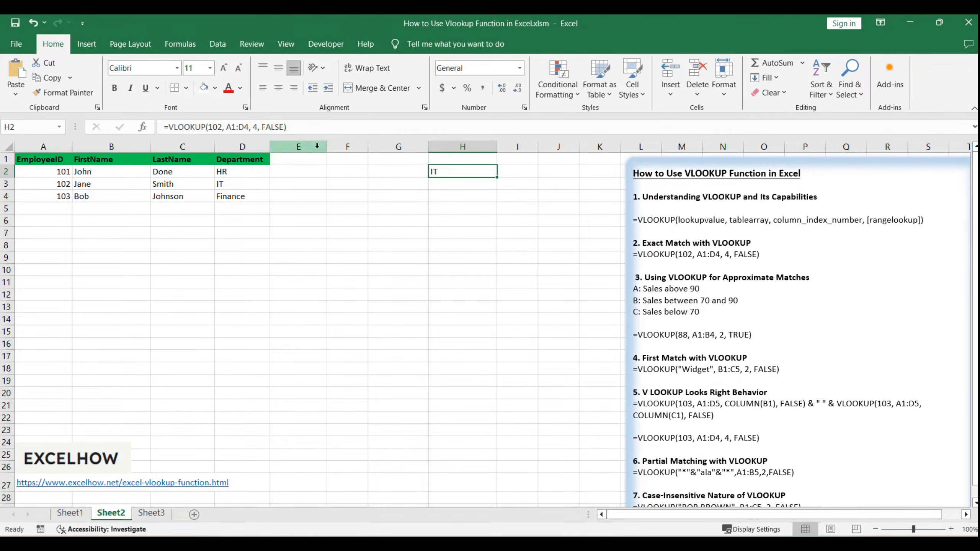
pyautogui.click(180, 127)
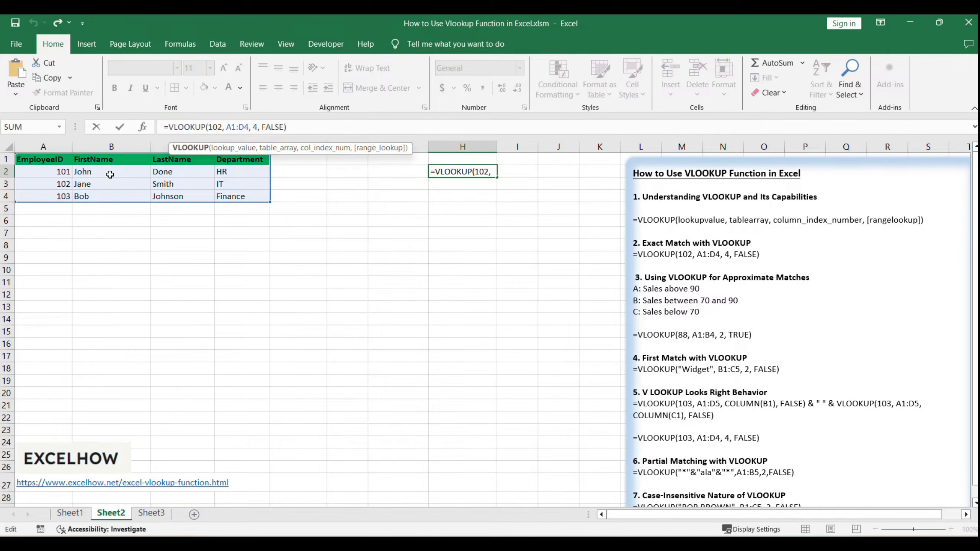
pyautogui.click(440, 284)
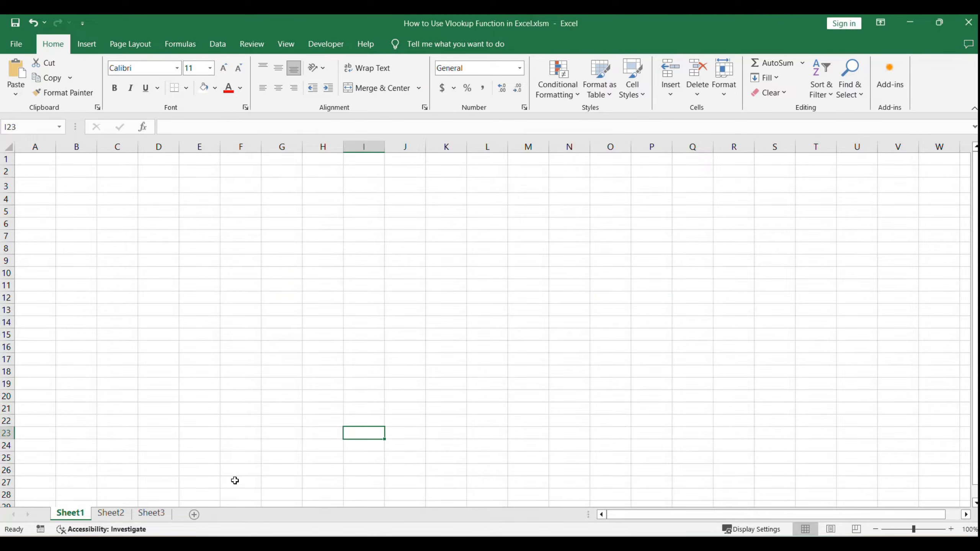
# Step: Open Sheet2 and review the A, B and C sales thresholds in the notes on approximate matches
pyautogui.click(124, 513)
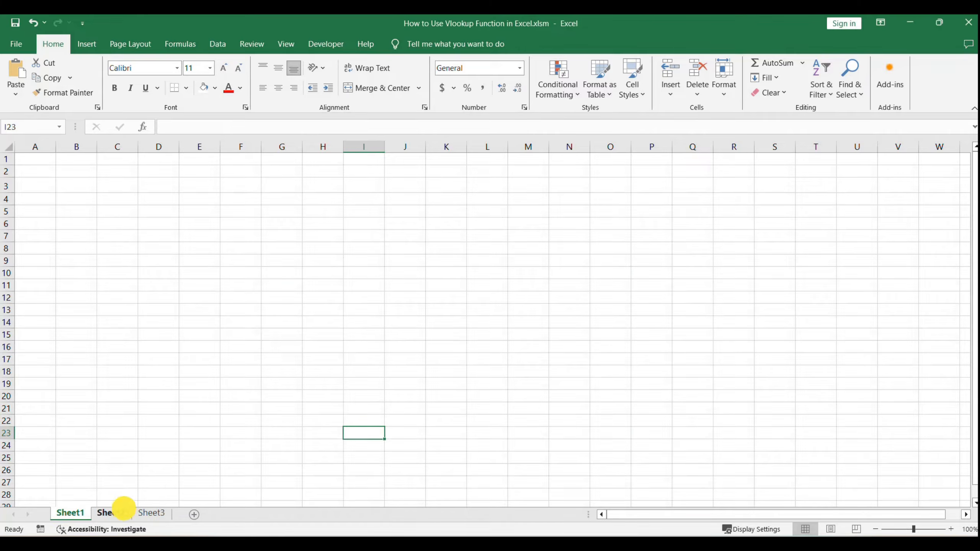
pyautogui.click(339, 342)
pyautogui.click(668, 342)
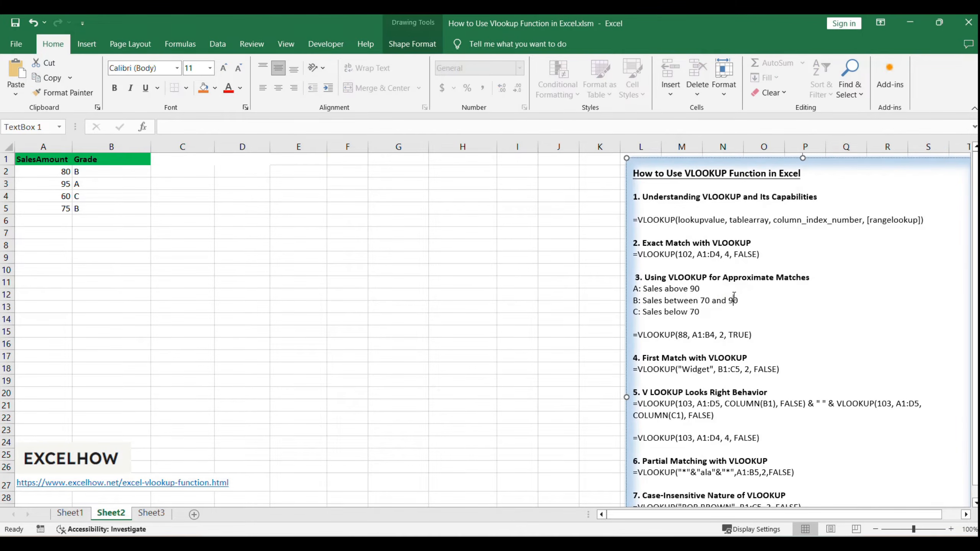
pyautogui.moveTo(635, 290); pyautogui.dragTo(755, 324)
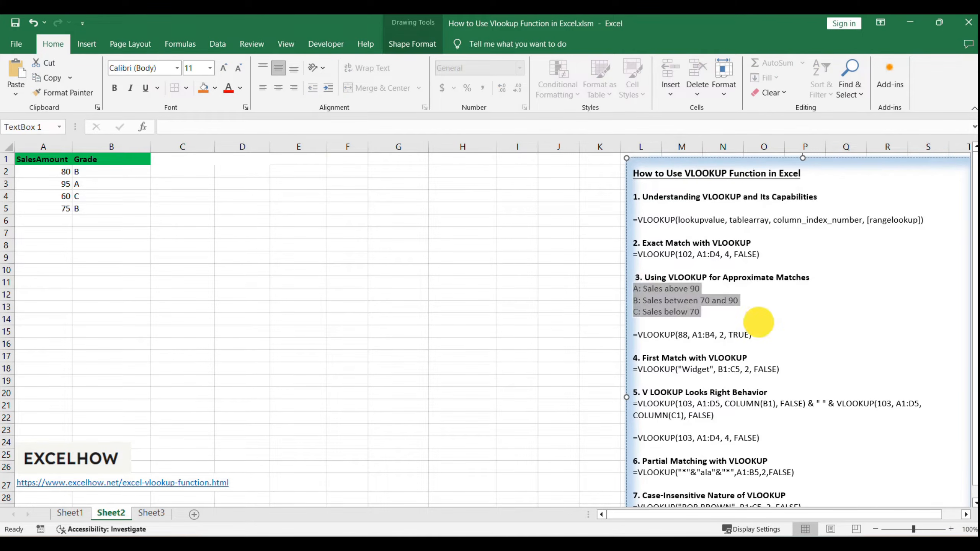
pyautogui.click(781, 317)
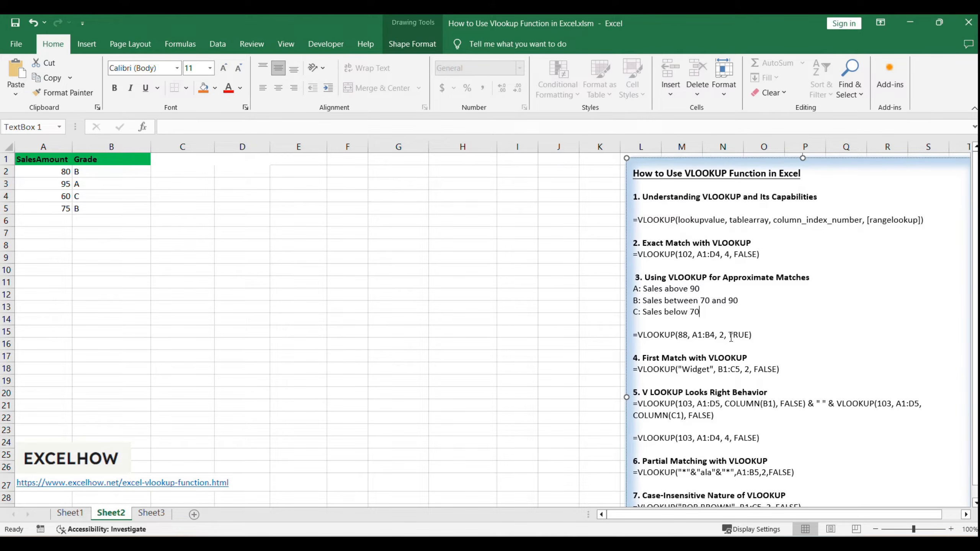
# Step: Examine the lookup value, table range, column index and match type in the notes' approximate-match VLOOKUP example
pyautogui.doubleClick(683, 334)
pyautogui.click(803, 359)
pyautogui.click(715, 255)
pyautogui.doubleClick(683, 335)
pyautogui.click(706, 336)
pyautogui.click(724, 334)
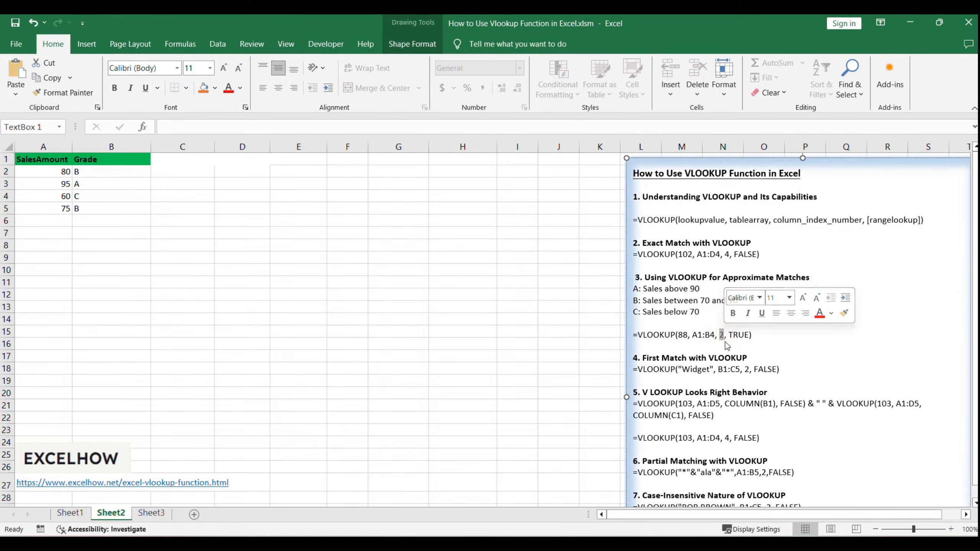
pyautogui.click(739, 335)
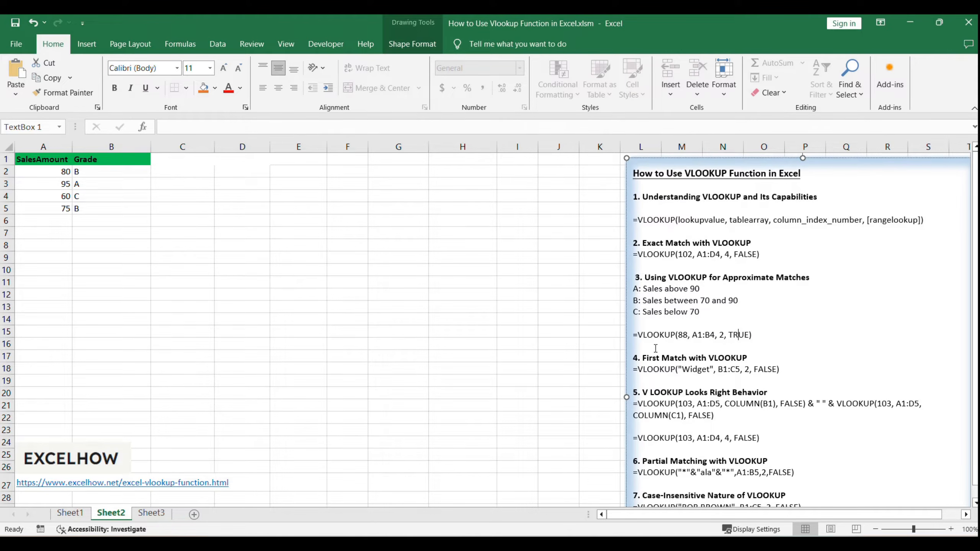
pyautogui.click(589, 332)
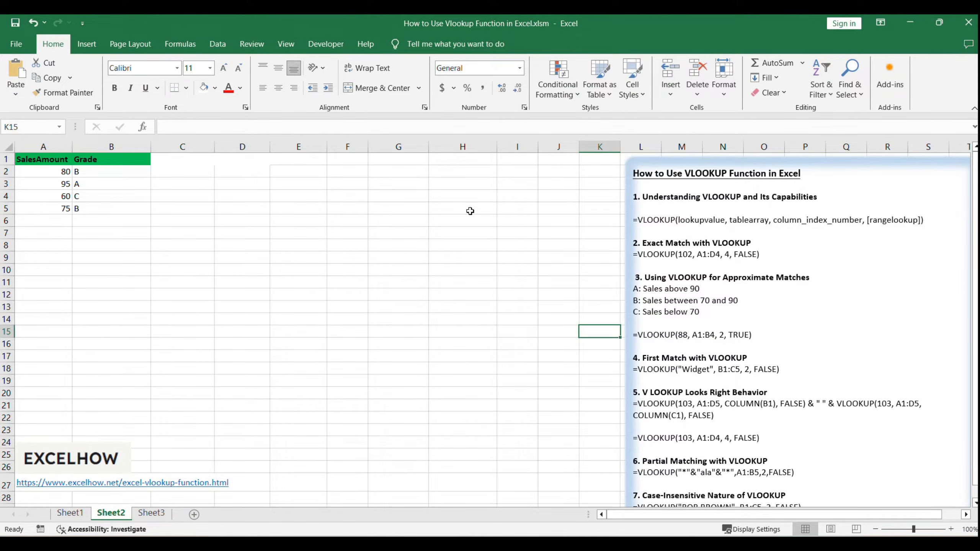
# Step: Enter the approximate-match formula =VLOOKUP(88, A1:B4, 2, TRUE) in cell F2 to look up the sales grade
pyautogui.doubleClick(350, 171)
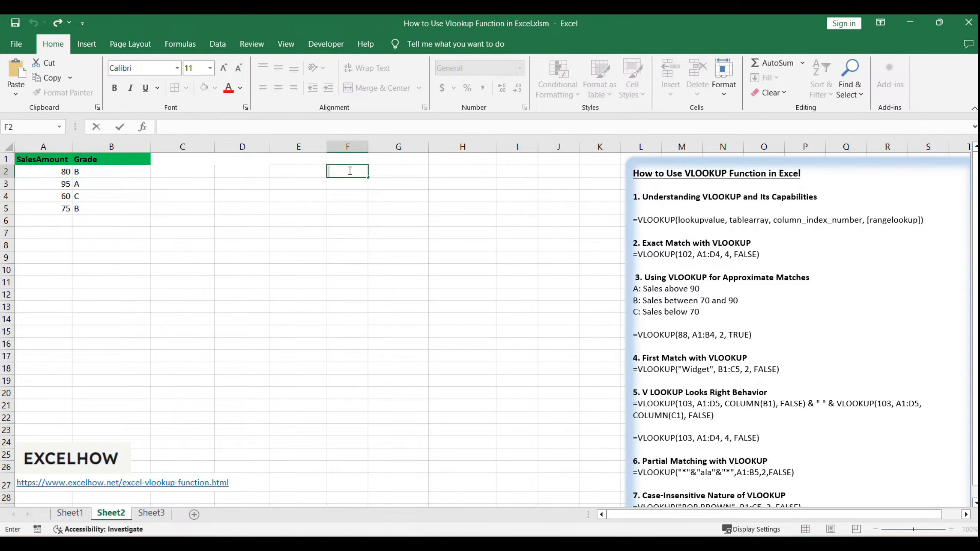
pyautogui.write('=VLOOKUP(88, A1:B4, 2, TRUE)')
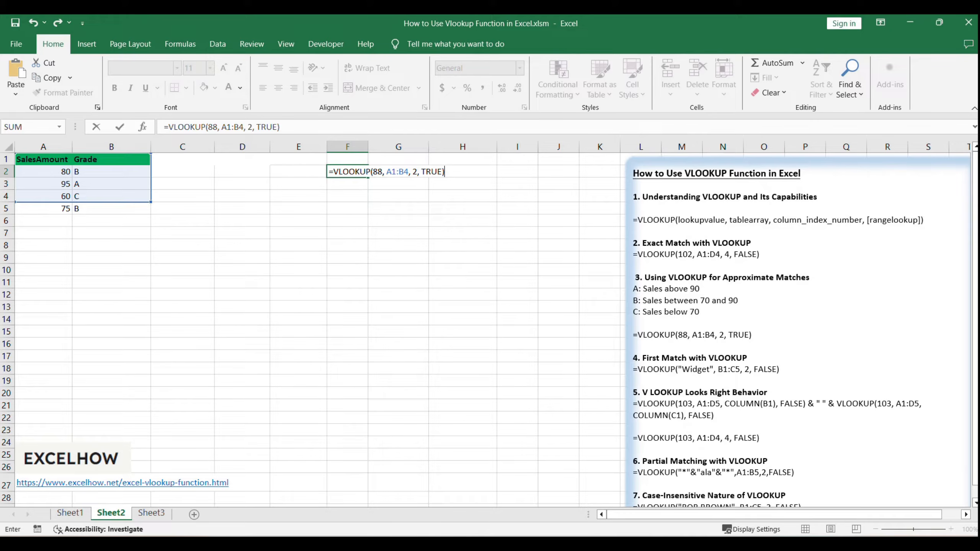
pyautogui.click(377, 172)
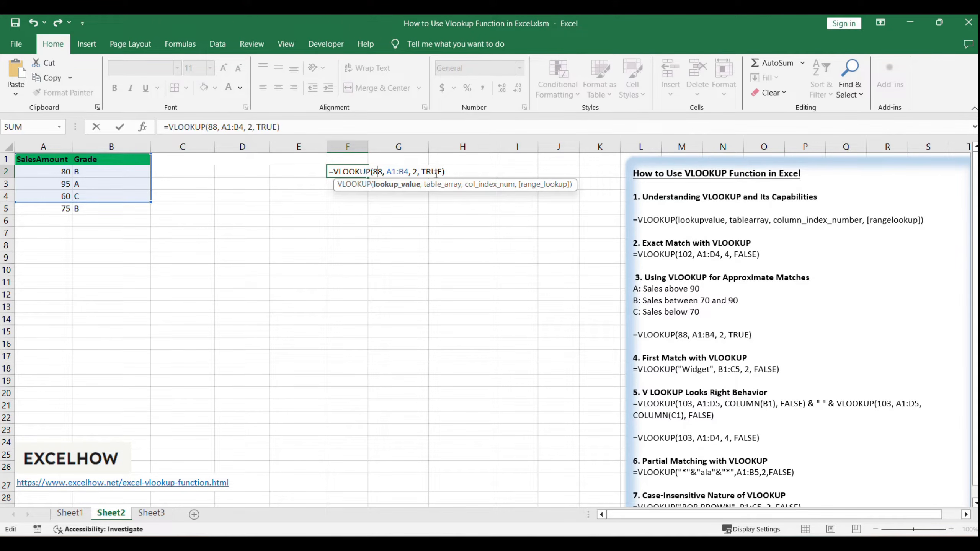
pyautogui.press('Return')
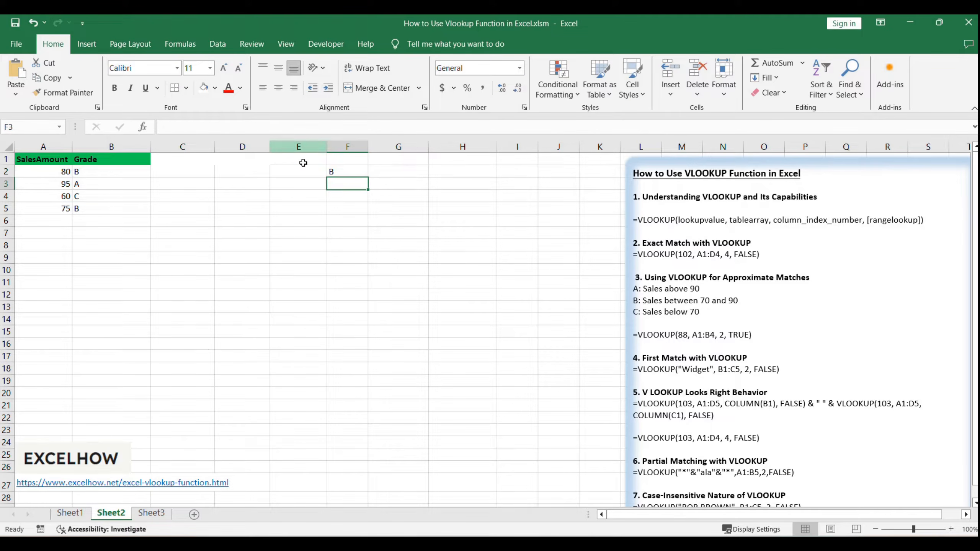
# Step: Examine the VLOOKUP formula in F2, checking its lookup value and range lookup arguments against the returned grade
pyautogui.click(349, 170)
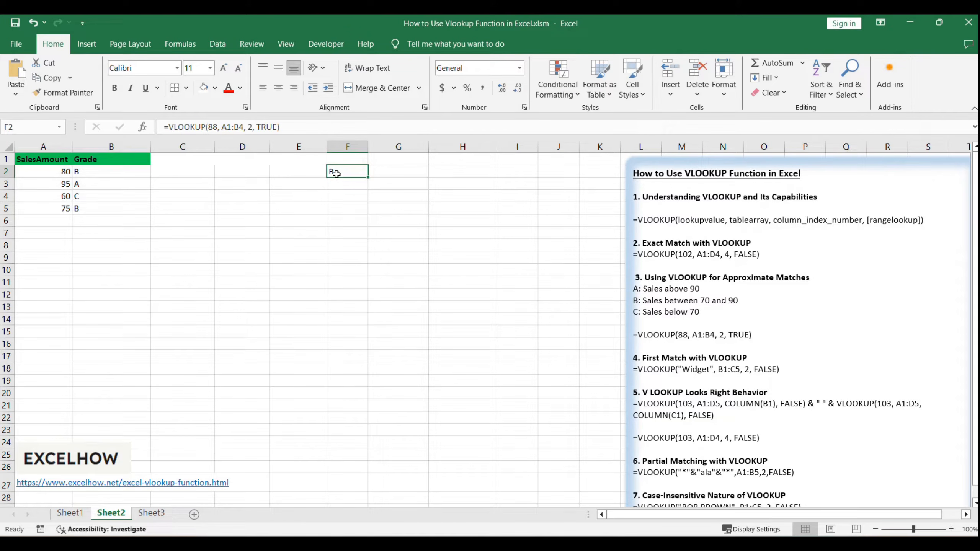
pyautogui.click(191, 128)
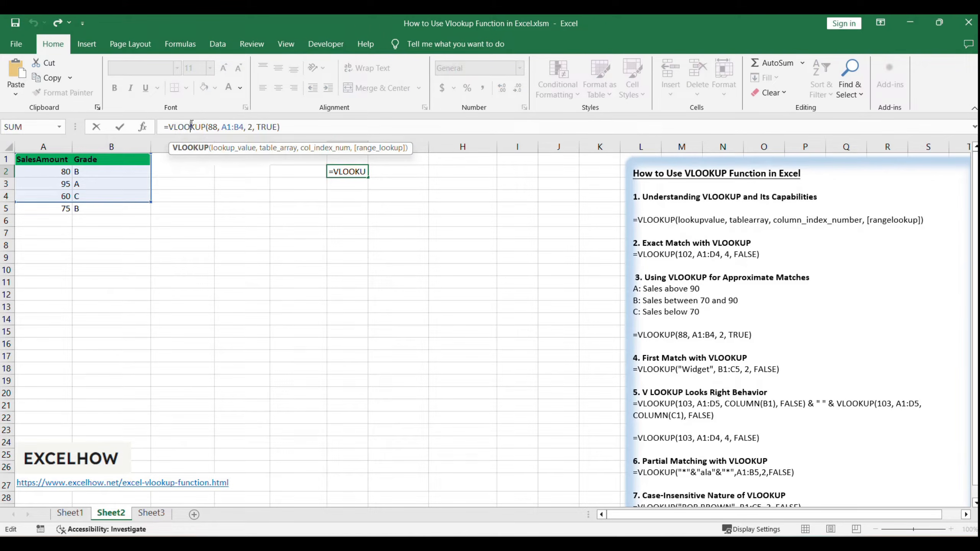
pyautogui.doubleClick(213, 127)
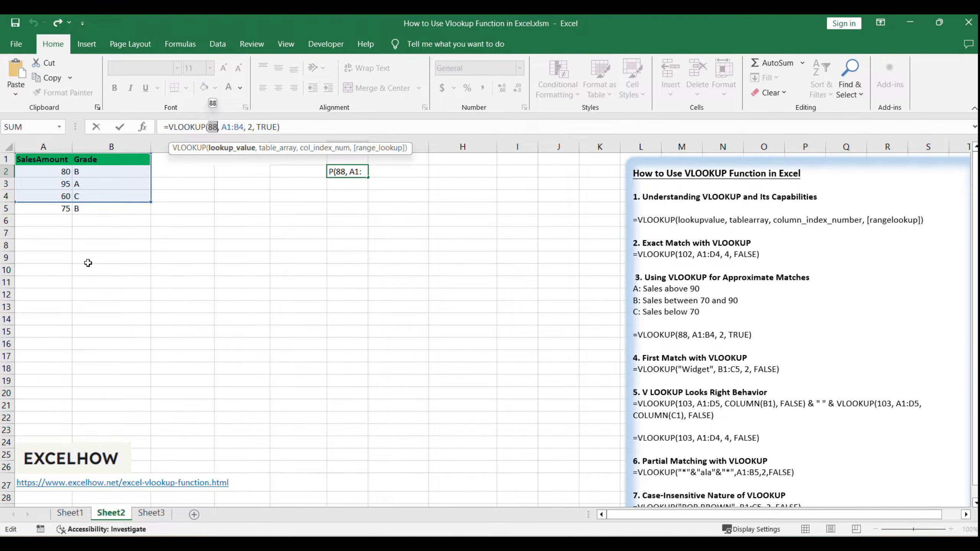
pyautogui.doubleClick(263, 127)
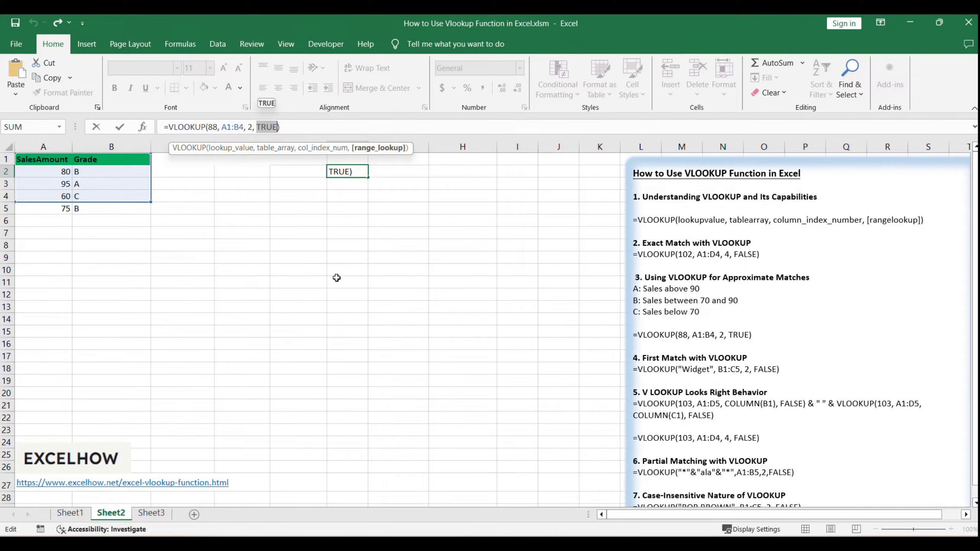
pyautogui.hotkey('ctrl', 'Return')
pyautogui.click(346, 221)
pyautogui.click(347, 171)
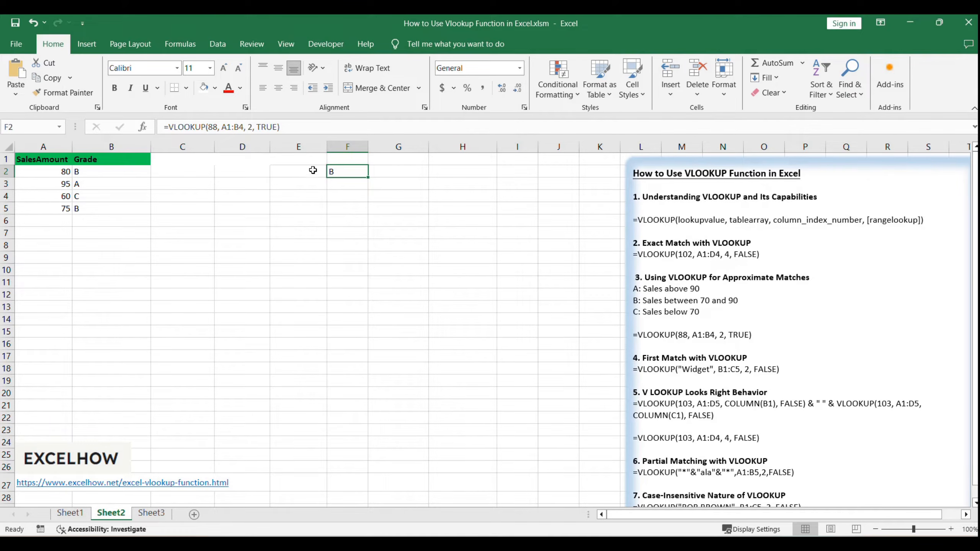
pyautogui.click(381, 226)
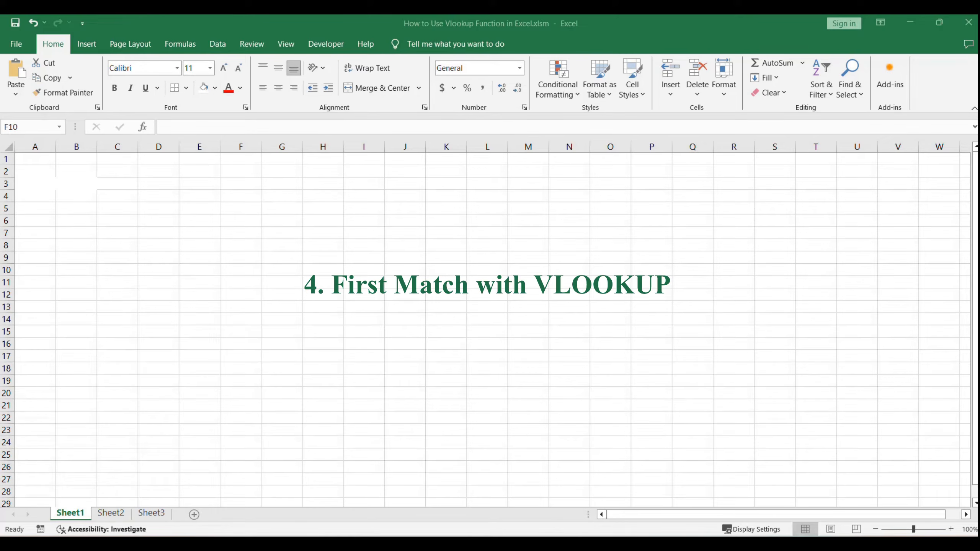
# Step: Switch to Sheet2 with the product sales table for the first-match VLOOKUP example
pyautogui.click(289, 319)
pyautogui.click(112, 513)
pyautogui.click(278, 282)
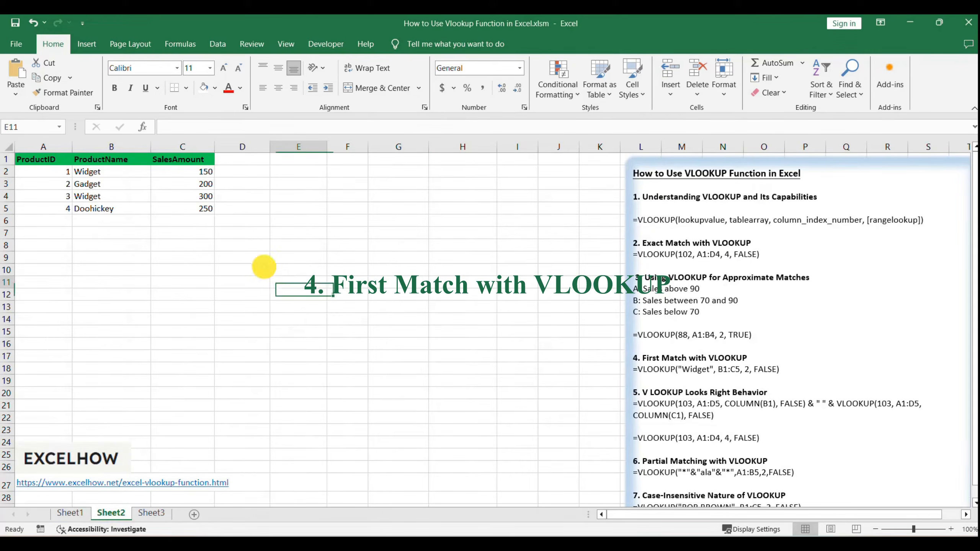
# Step: Examine the product sales table, its Widget entries and the arguments of the notes' first-match VLOOKUP example
pyautogui.moveTo(46, 159); pyautogui.dragTo(192, 208)
pyautogui.click(285, 285)
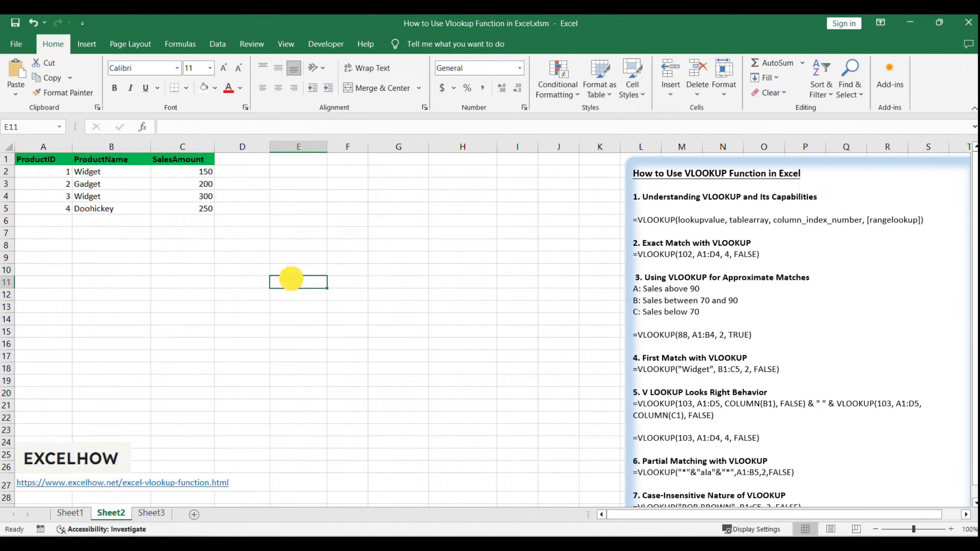
pyautogui.click(108, 197)
pyautogui.click(97, 168)
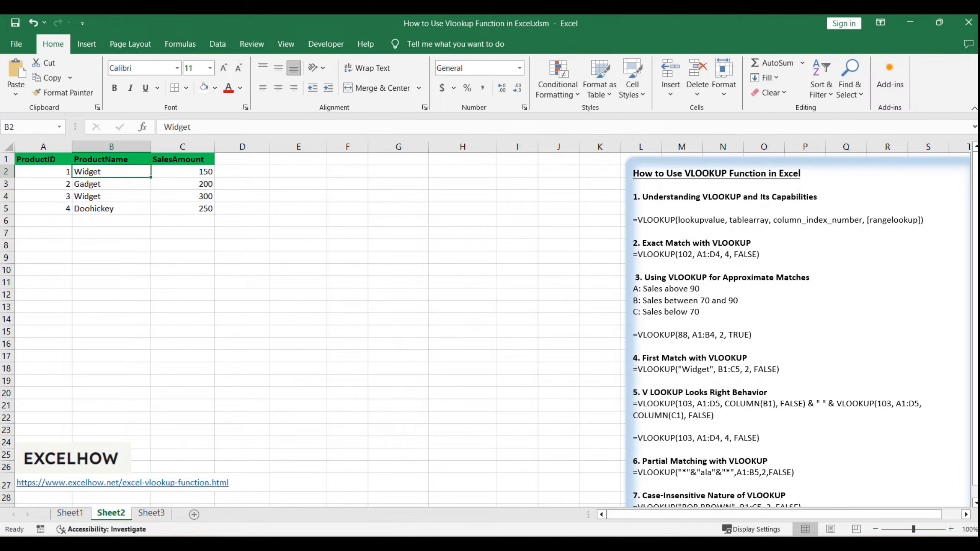
pyautogui.click(104, 170)
pyautogui.doubleClick(723, 370)
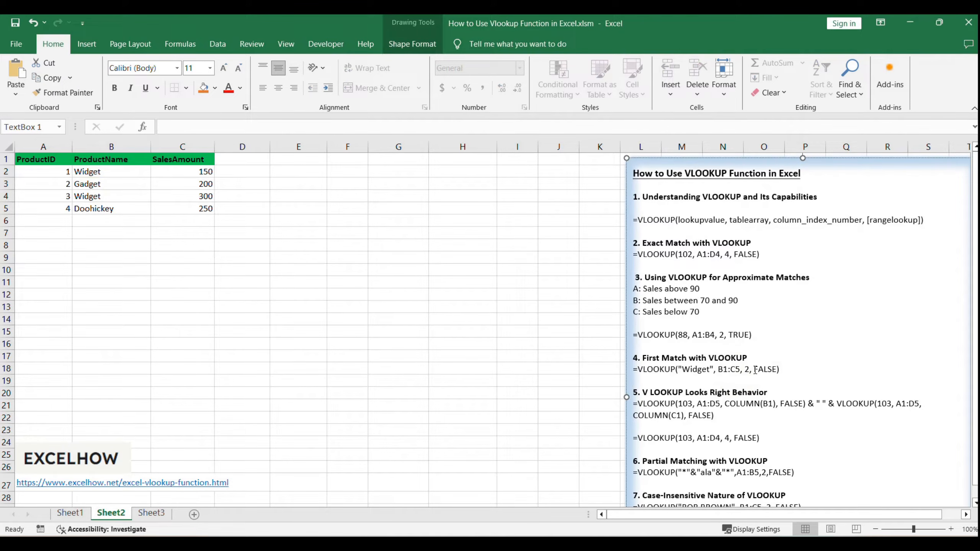
pyautogui.click(191, 144)
pyautogui.click(357, 257)
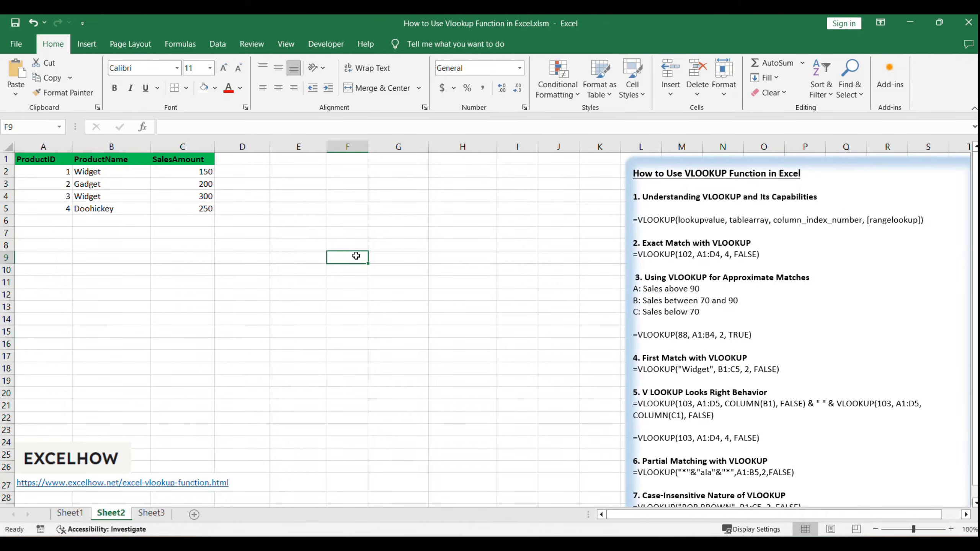
pyautogui.click(768, 370)
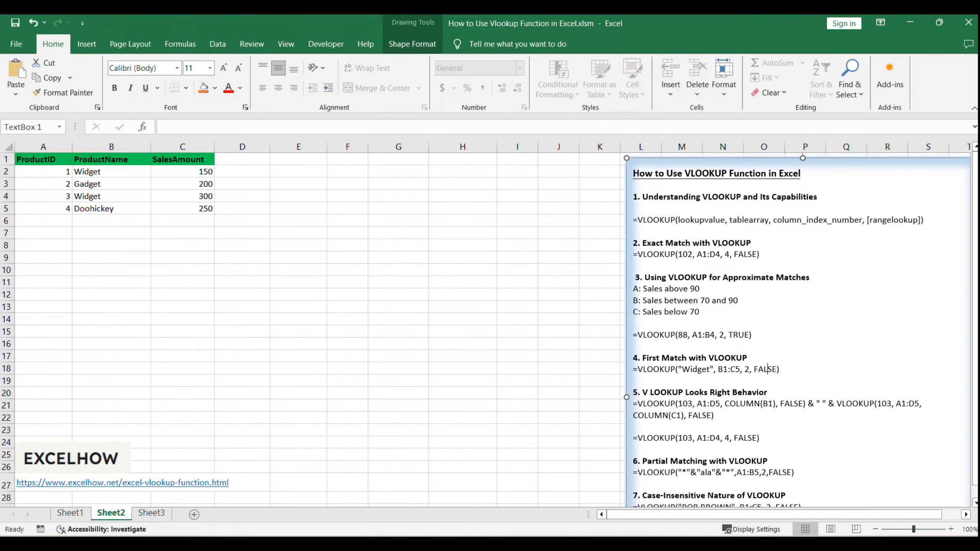
pyautogui.click(402, 220)
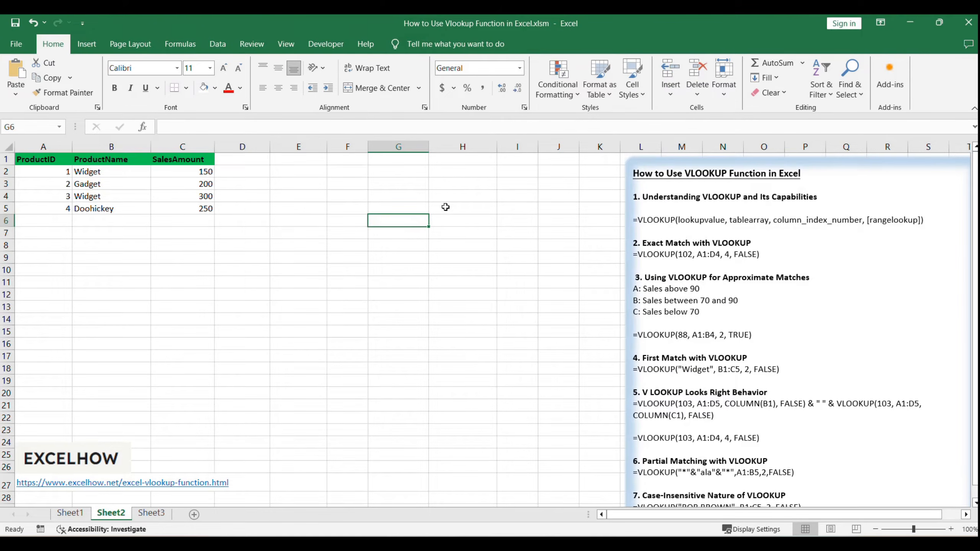
# Step: Enter the first-match formula =VLOOKUP("Widget", B1:C5, 2, FALSE) in cell H2 to look up the product's sales amount
pyautogui.click(464, 174)
pyautogui.doubleClick(450, 172)
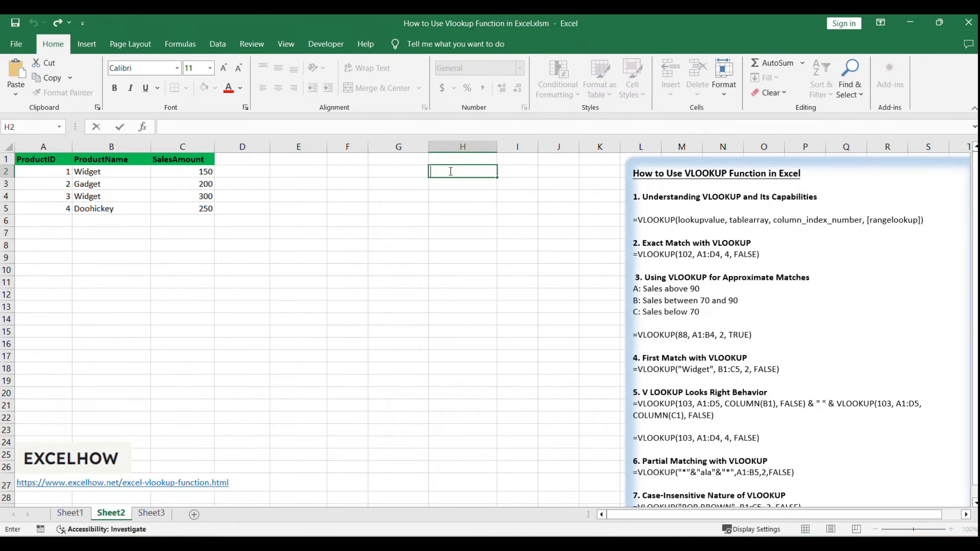
pyautogui.write('=VLOOKUP("Widget", B1:C5, 2, FALSE)')
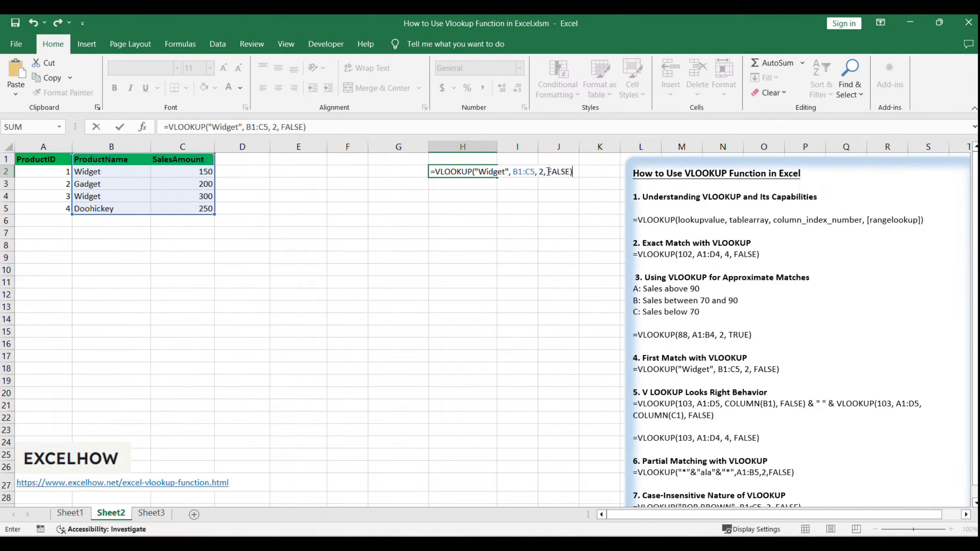
pyautogui.click(410, 129)
pyautogui.click(497, 172)
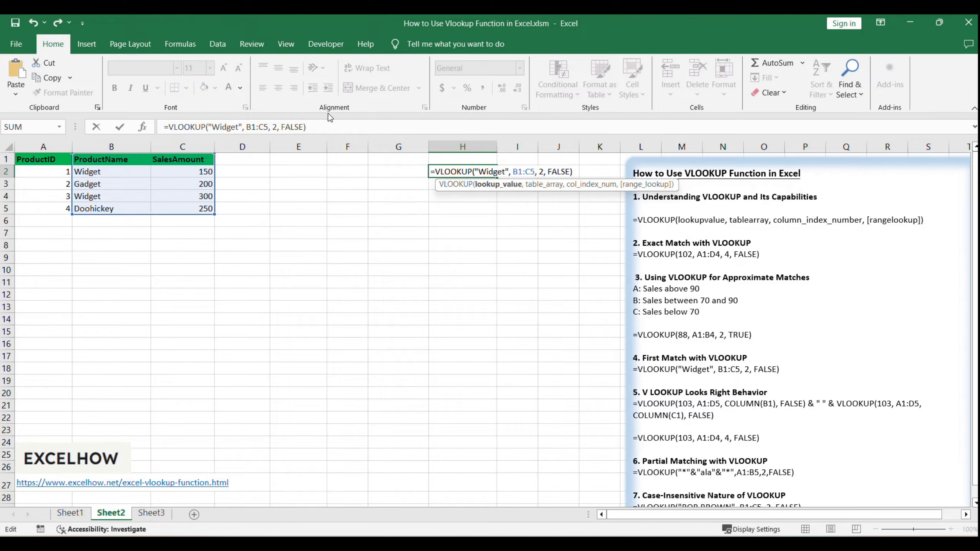
pyautogui.press('Return')
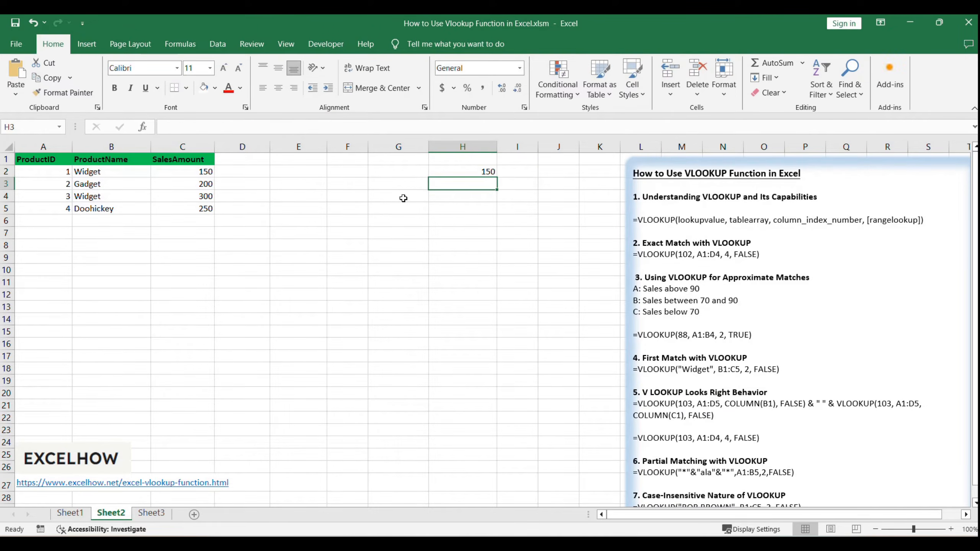
# Step: Examine the formula and result in H2 against the sales amounts of the two Widget rows in the product table
pyautogui.click(475, 172)
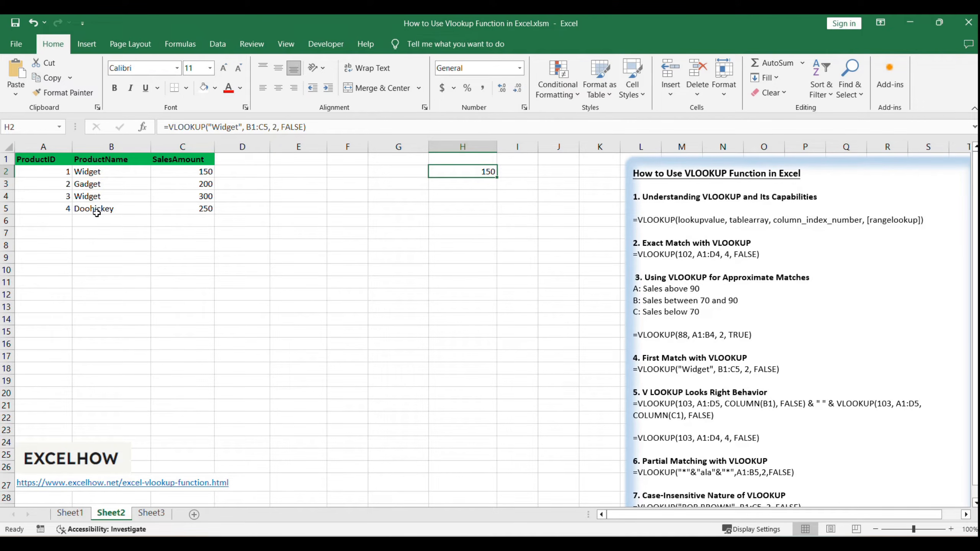
pyautogui.click(89, 172)
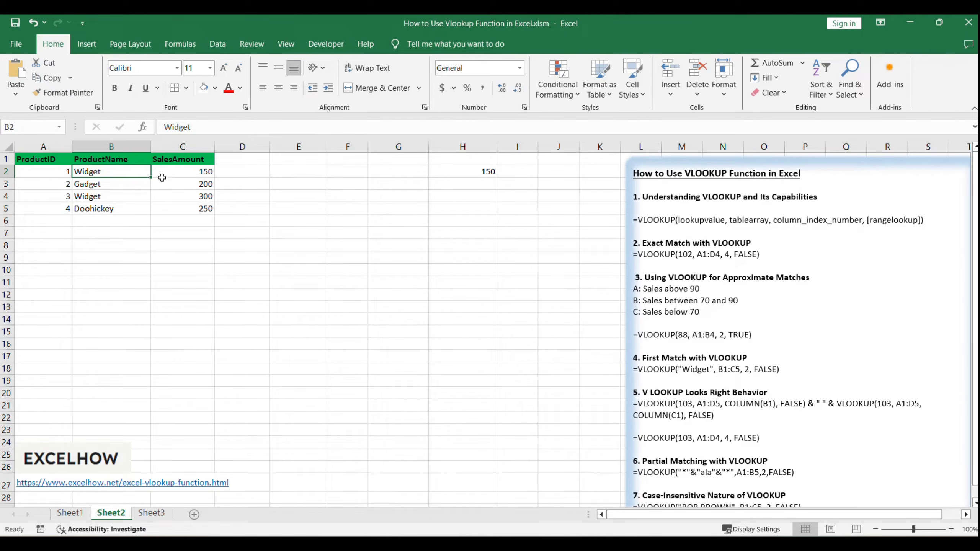
pyautogui.click(190, 173)
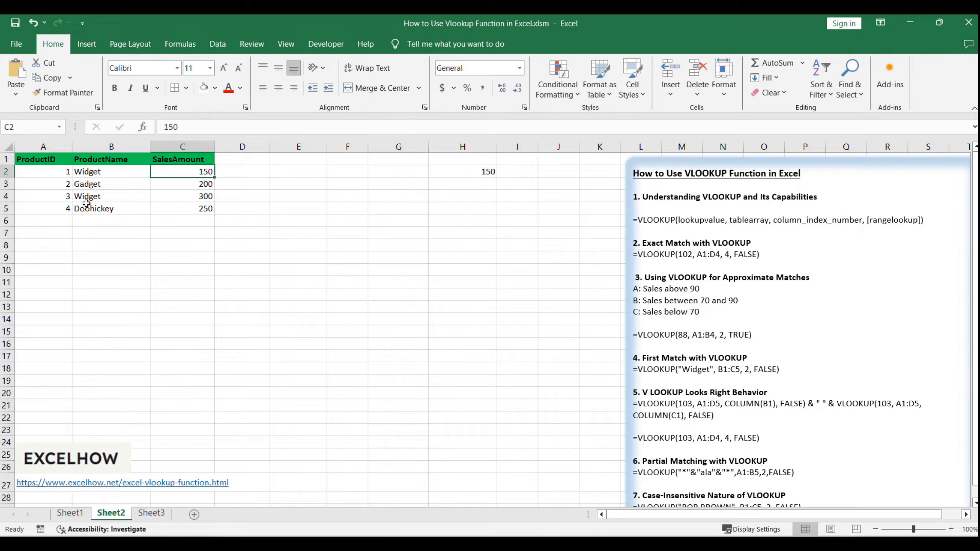
pyautogui.click(146, 198)
pyautogui.click(192, 196)
pyautogui.click(208, 175)
pyautogui.click(487, 170)
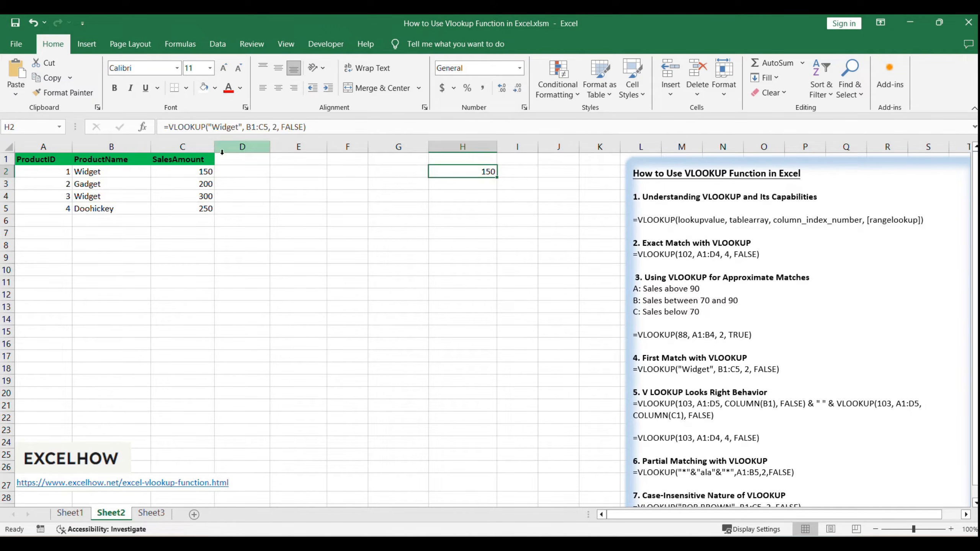
pyautogui.click(203, 171)
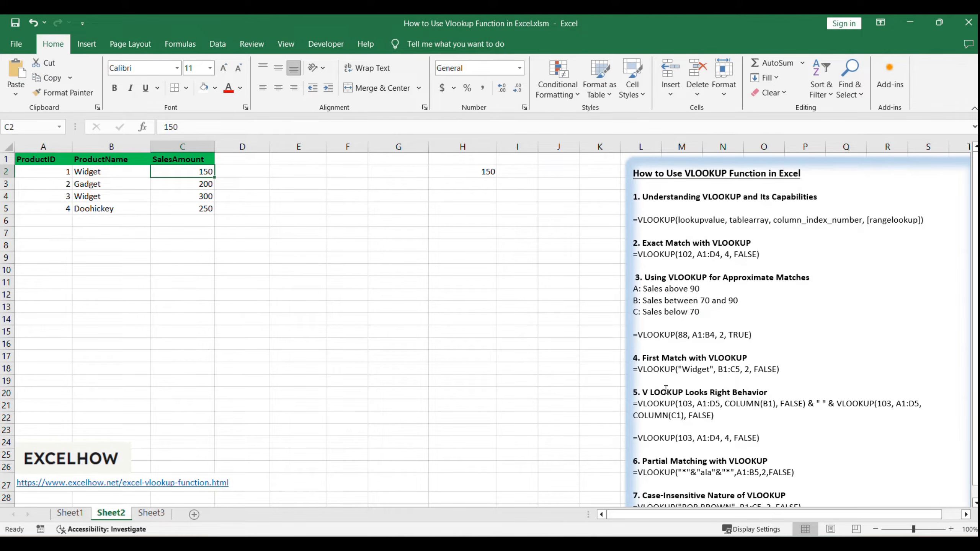
pyautogui.click(86, 175)
pyautogui.moveTo(86, 175); pyautogui.dragTo(165, 171)
pyautogui.moveTo(106, 198); pyautogui.dragTo(242, 196)
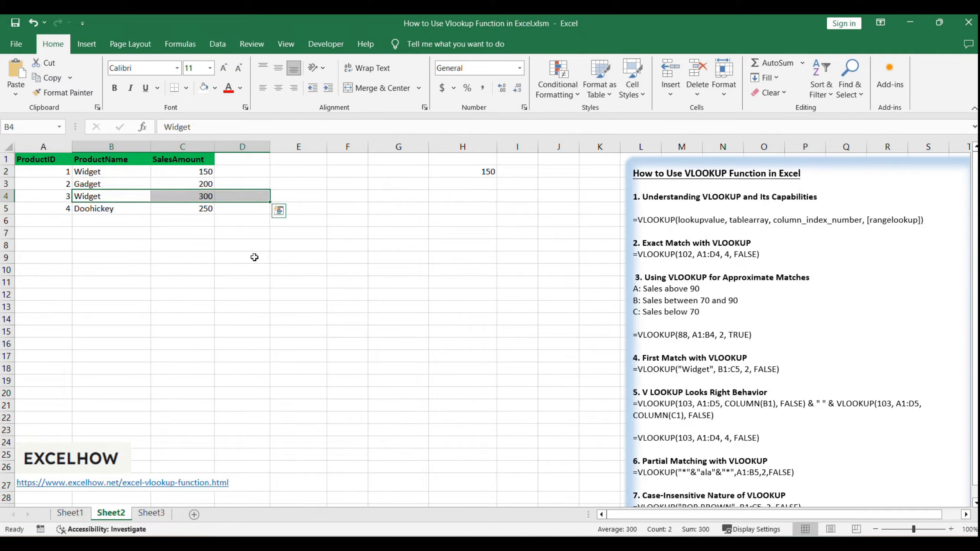
pyautogui.click(254, 257)
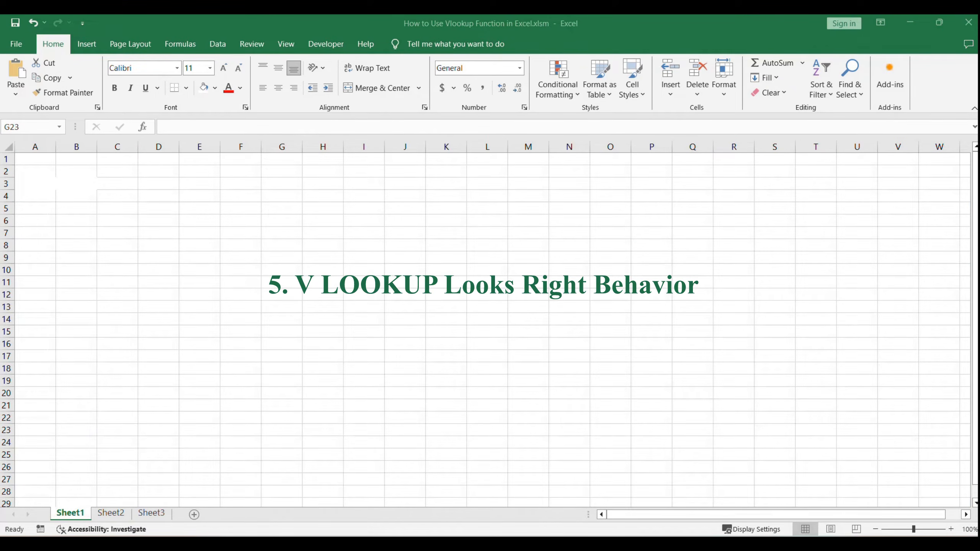
# Step: Switch to Sheet2 with the employee table for the VLOOKUP looks-right example
pyautogui.click(237, 335)
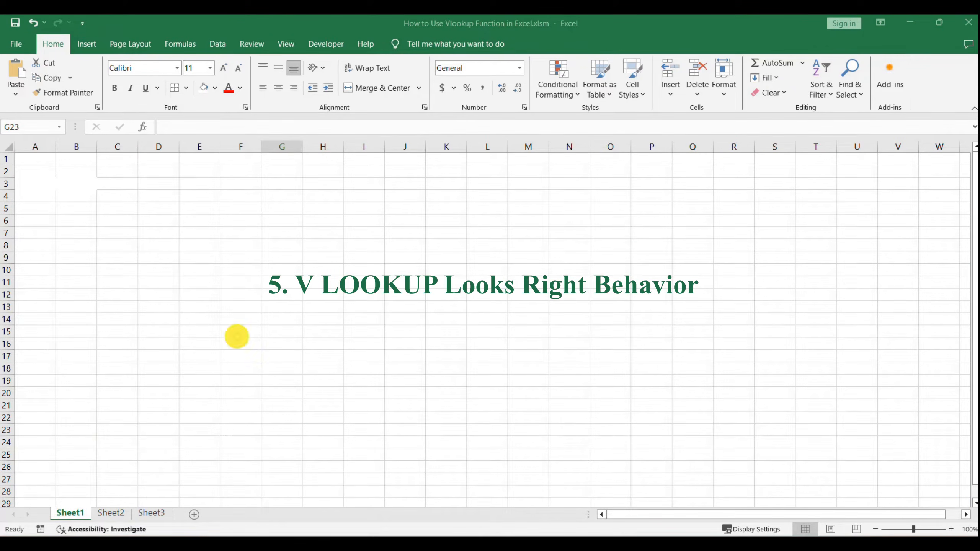
pyautogui.click(116, 513)
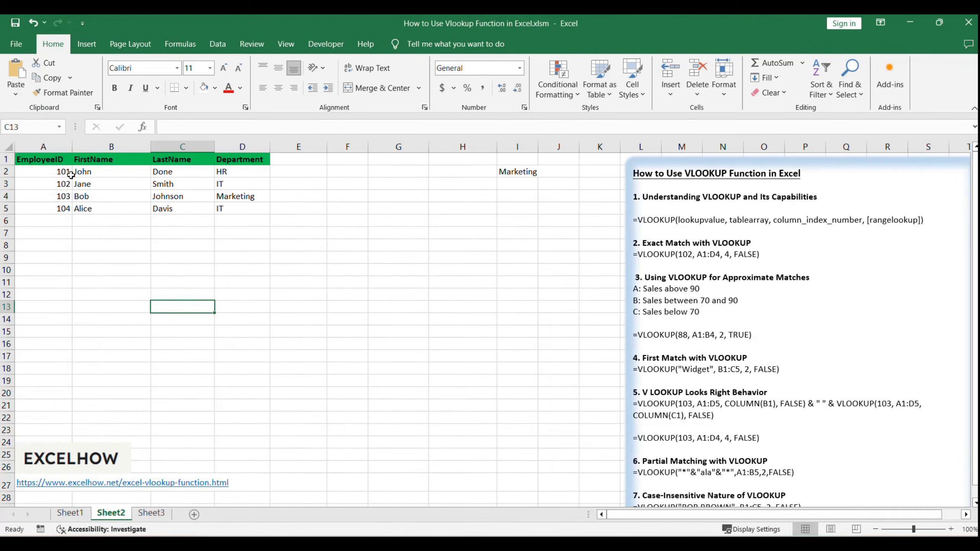
pyautogui.moveTo(40, 159); pyautogui.dragTo(230, 197)
pyautogui.click(304, 331)
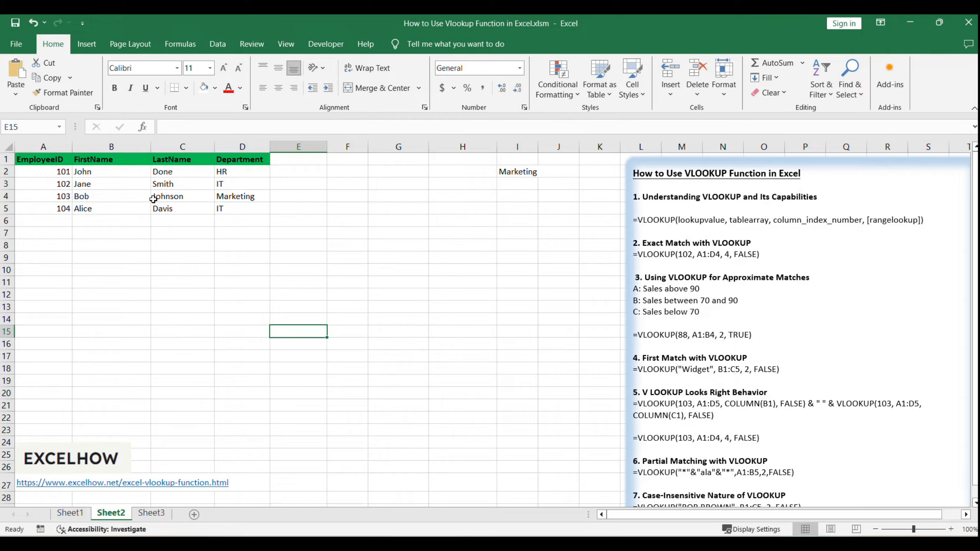
# Step: Examine the employee table's ID, first name, last name and department columns, including the row for EmployeeID 103
pyautogui.click(115, 183)
pyautogui.moveTo(115, 183); pyautogui.dragTo(150, 175)
pyautogui.click(517, 316)
pyautogui.click(298, 319)
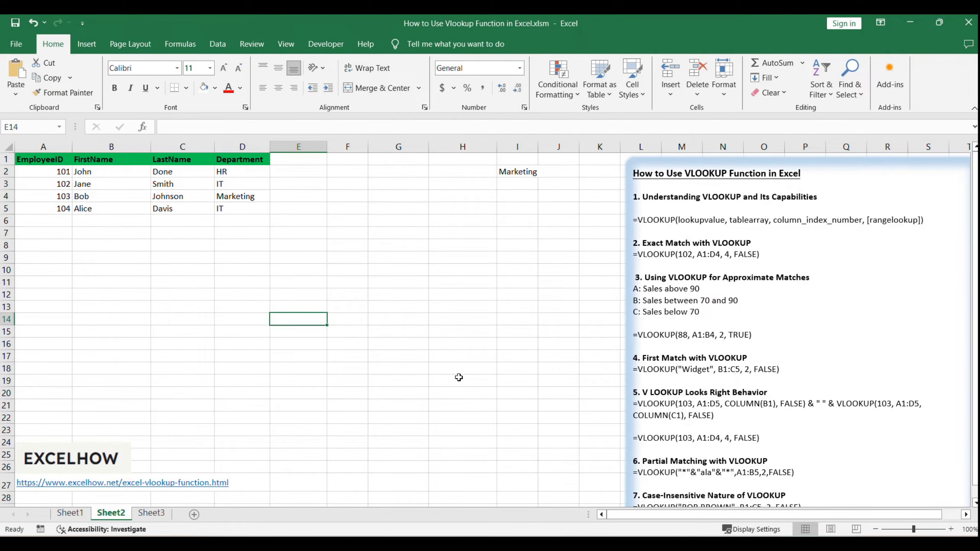
pyautogui.click(461, 353)
pyautogui.click(59, 196)
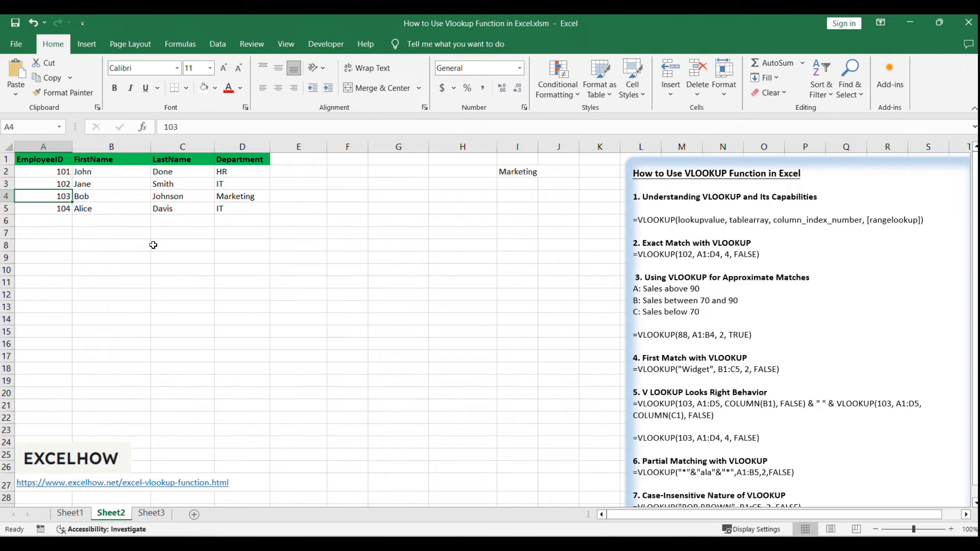
pyautogui.click(114, 185)
pyautogui.click(161, 183)
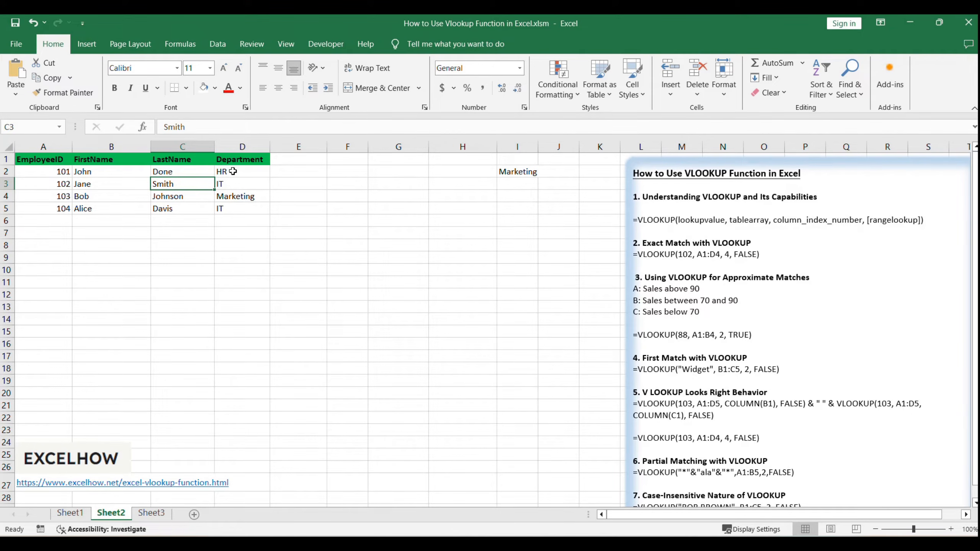
pyautogui.click(241, 148)
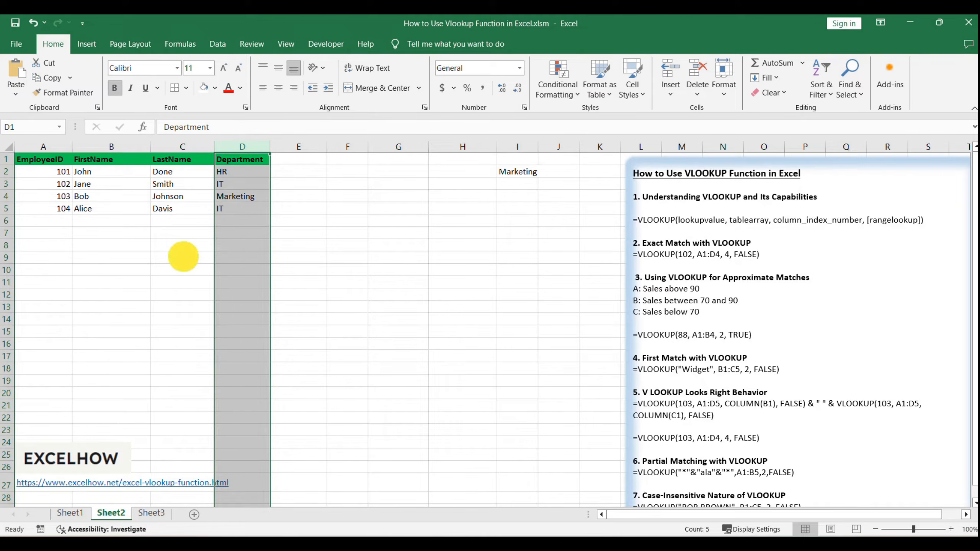
pyautogui.click(184, 257)
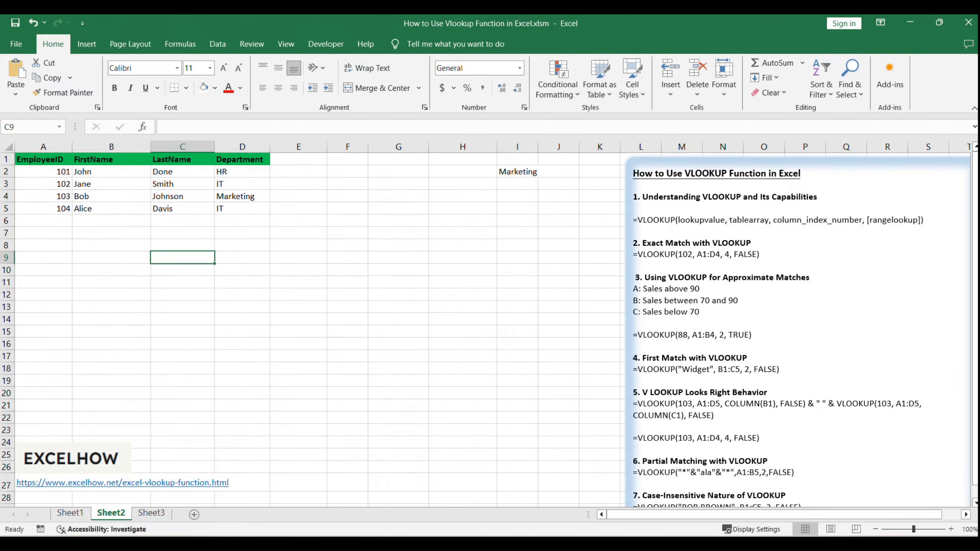
pyautogui.click(408, 348)
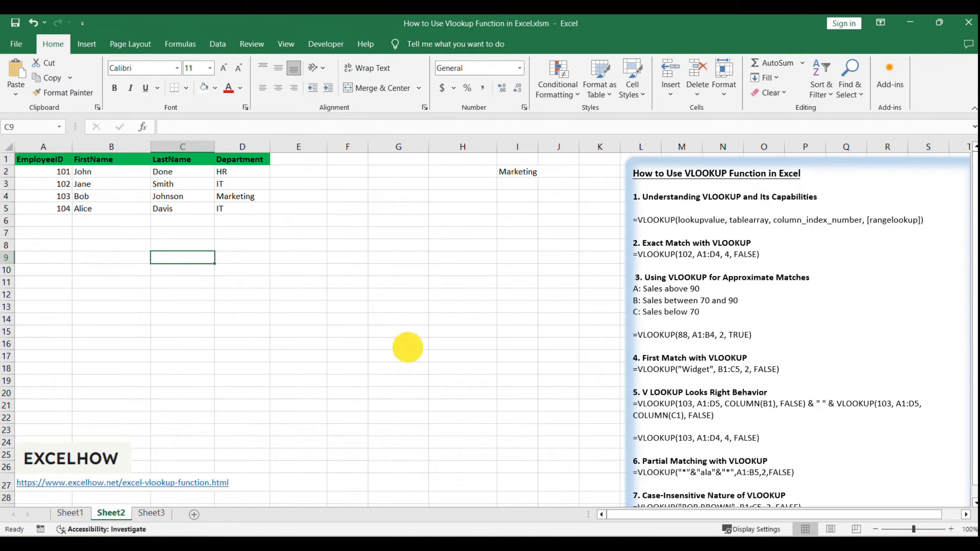
# Step: Enter =VLOOKUP(103, A1:D5, COLUMN(B1), FALSE) & " " & VLOOKUP(103, A1:D5, COLUMN(C1), FALSE) in cell H2 to return the employee's full name
pyautogui.click(452, 173)
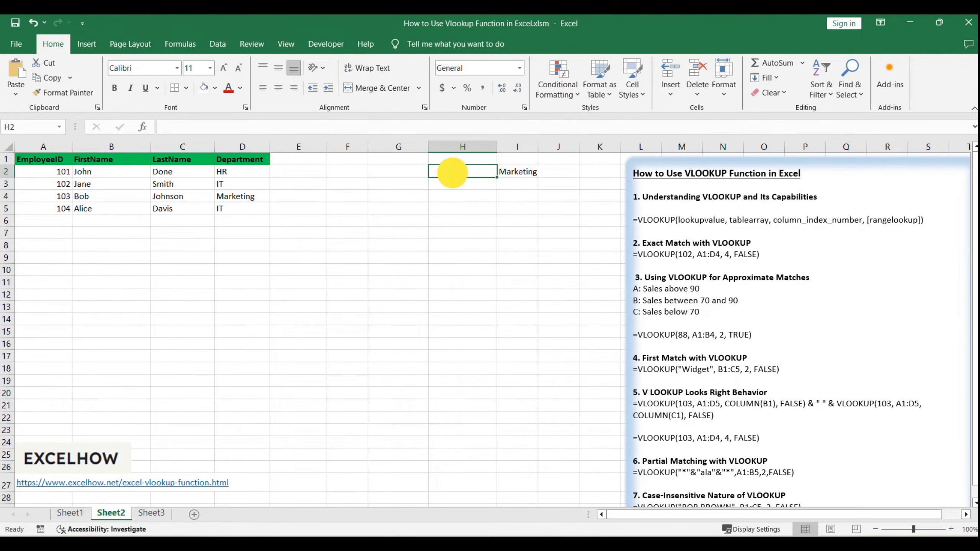
pyautogui.doubleClick(453, 173)
pyautogui.write('=VLOOKUP(103, A1:D5, COLUMN(B1), FALSE) & " " & VLOOKUP(103, A1:D5, COLUMN(C1), FALSE)')
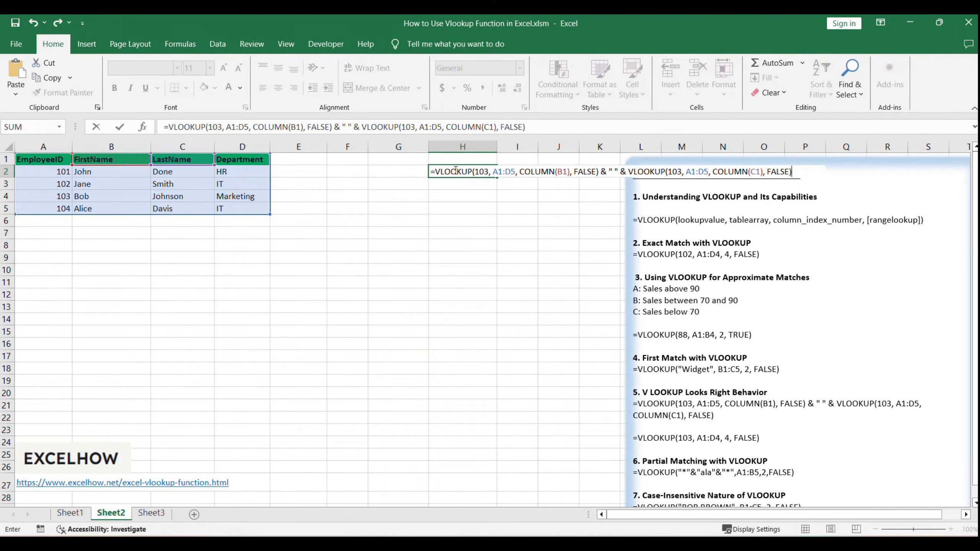
pyautogui.moveTo(610, 171); pyautogui.dragTo(430, 172)
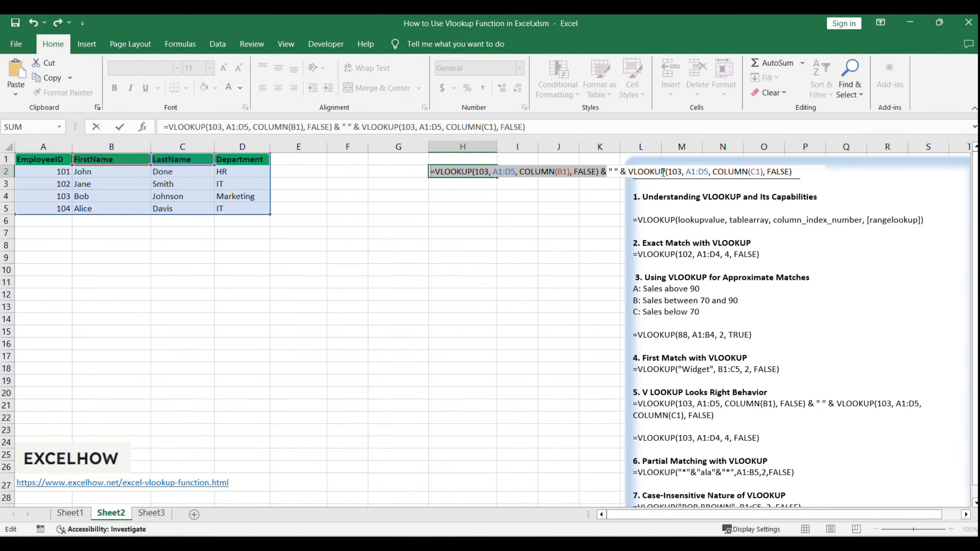
pyautogui.moveTo(629, 172); pyautogui.dragTo(792, 173)
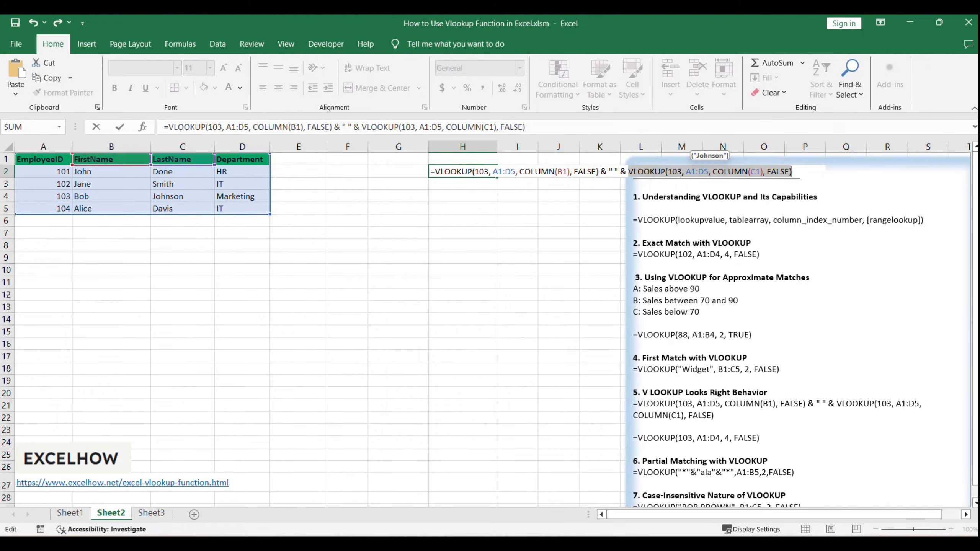
pyautogui.click(555, 128)
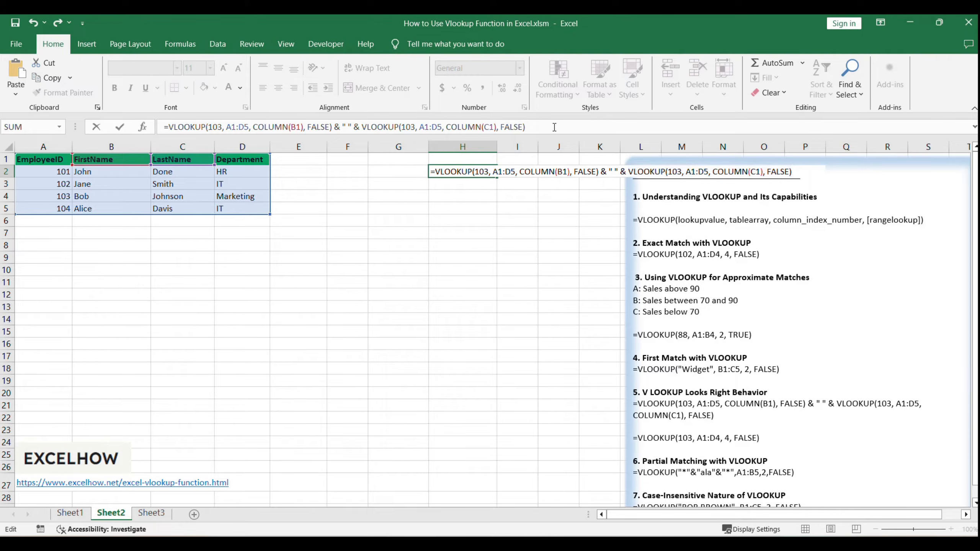
pyautogui.press('Return')
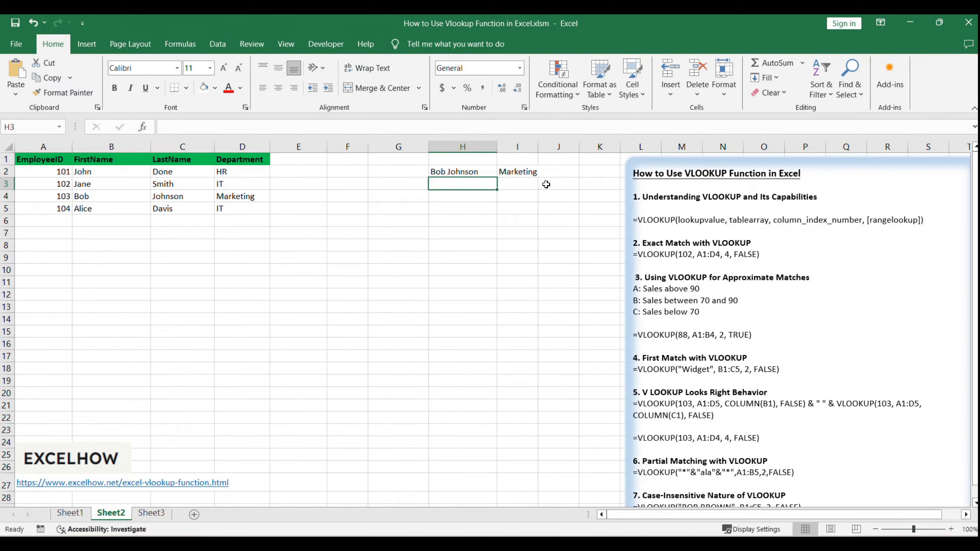
# Step: Examine the department lookup formula in I2, including its table range A1:D4 and its remaining arguments
pyautogui.click(514, 172)
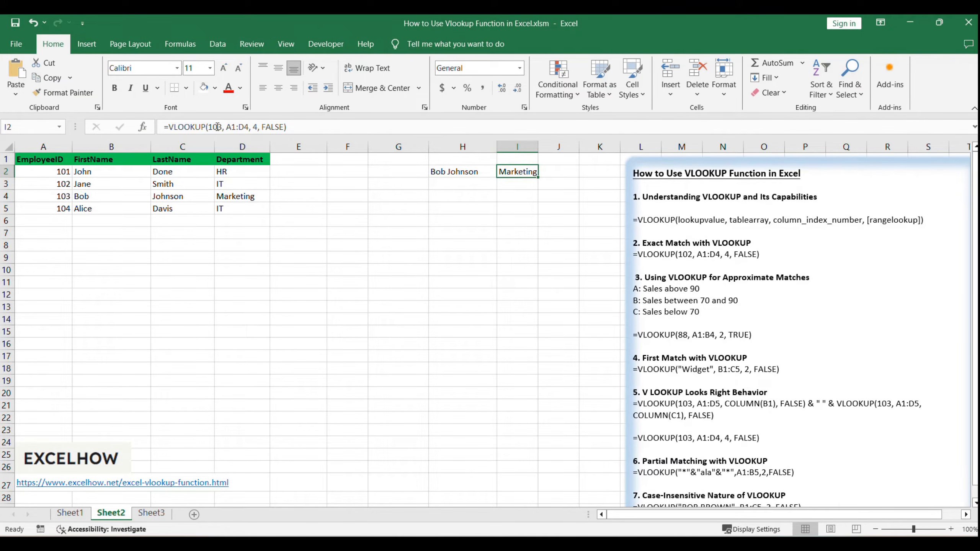
pyautogui.click(239, 127)
pyautogui.moveTo(231, 127); pyautogui.dragTo(253, 127)
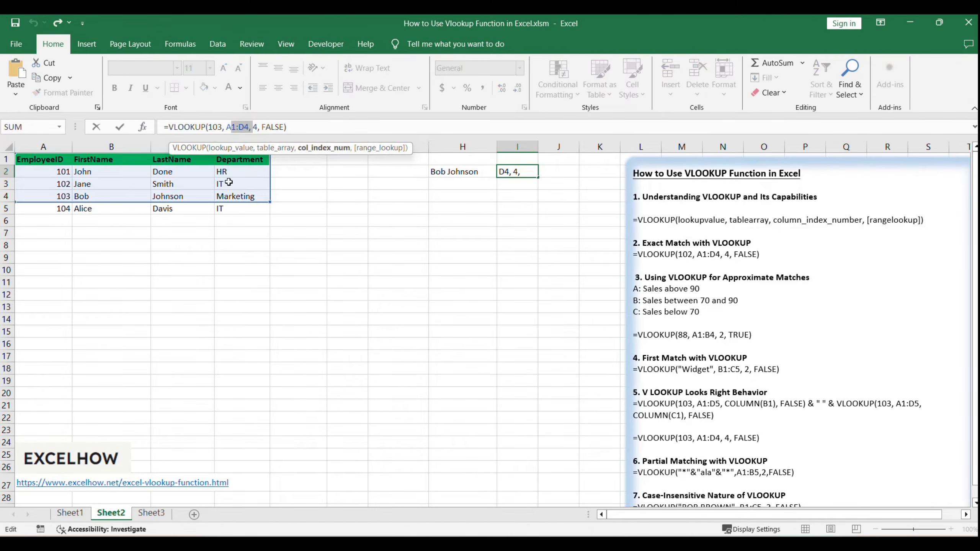
pyautogui.click(343, 127)
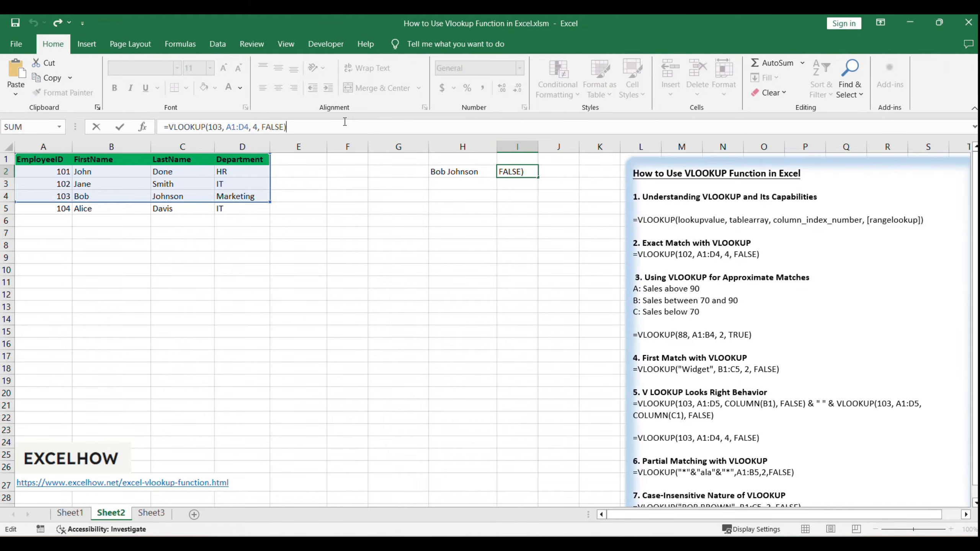
pyautogui.press('Return')
pyautogui.click(521, 172)
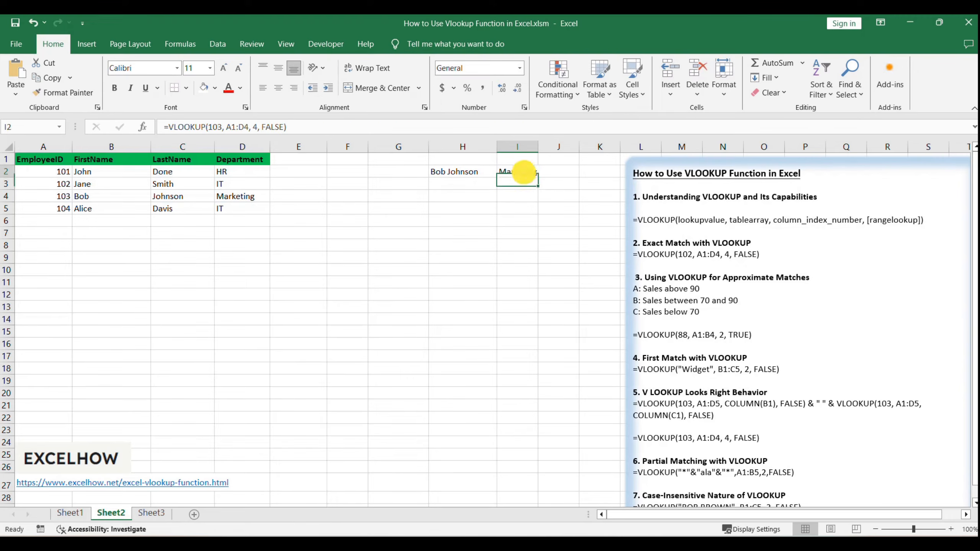
# Step: Compare the lookup results in H2 and I2 with the name and department cells of the EmployeeID 103 row
pyautogui.click(460, 173)
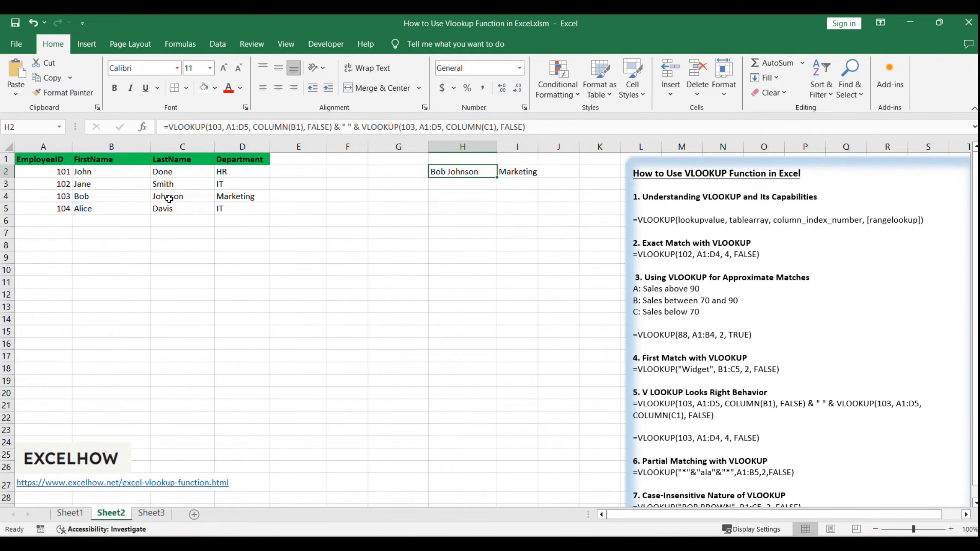
pyautogui.moveTo(104, 199); pyautogui.dragTo(230, 193)
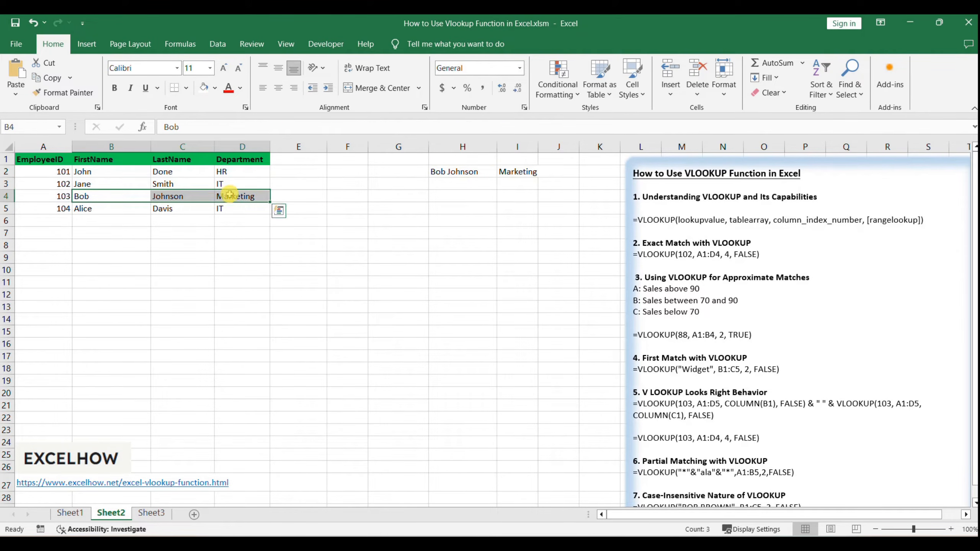
pyautogui.moveTo(471, 170); pyautogui.dragTo(519, 171)
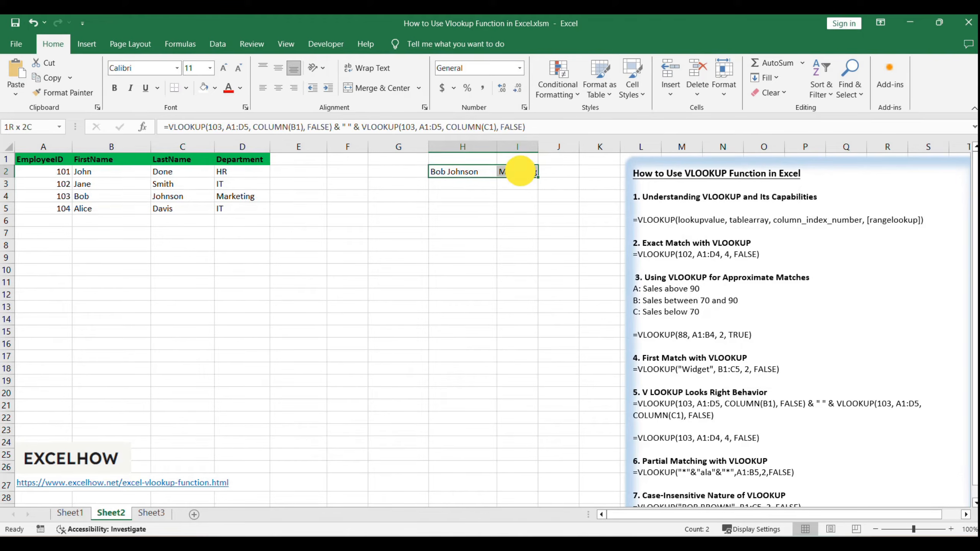
pyautogui.click(529, 220)
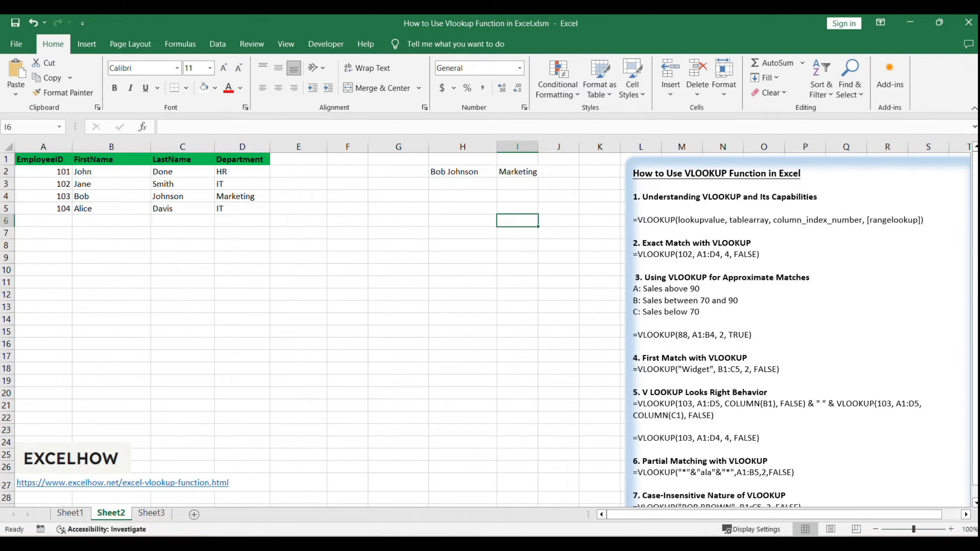
pyautogui.click(466, 354)
# Step: Examine the lookup value in the H2 full-name formula and the FirstName and LastName headers it draws from
pyautogui.click(466, 172)
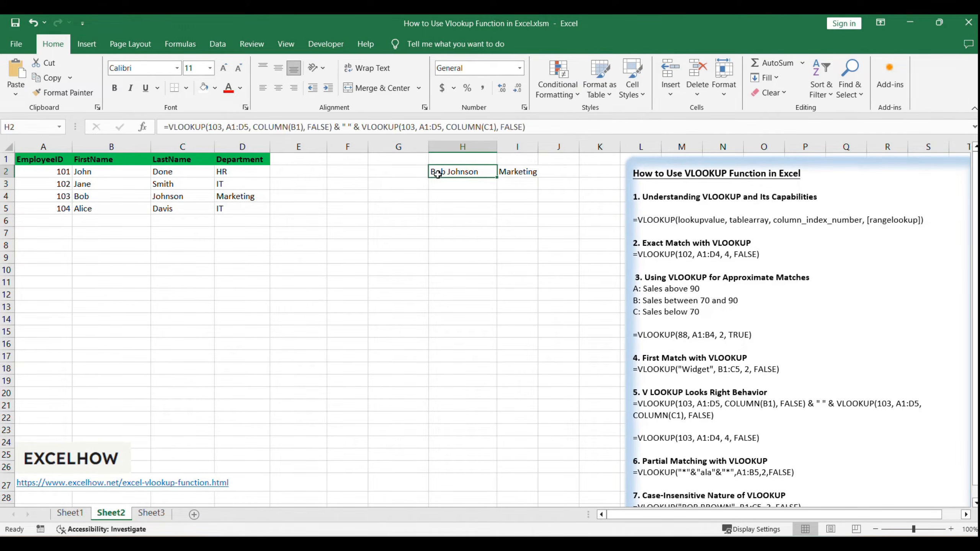
pyautogui.doubleClick(218, 128)
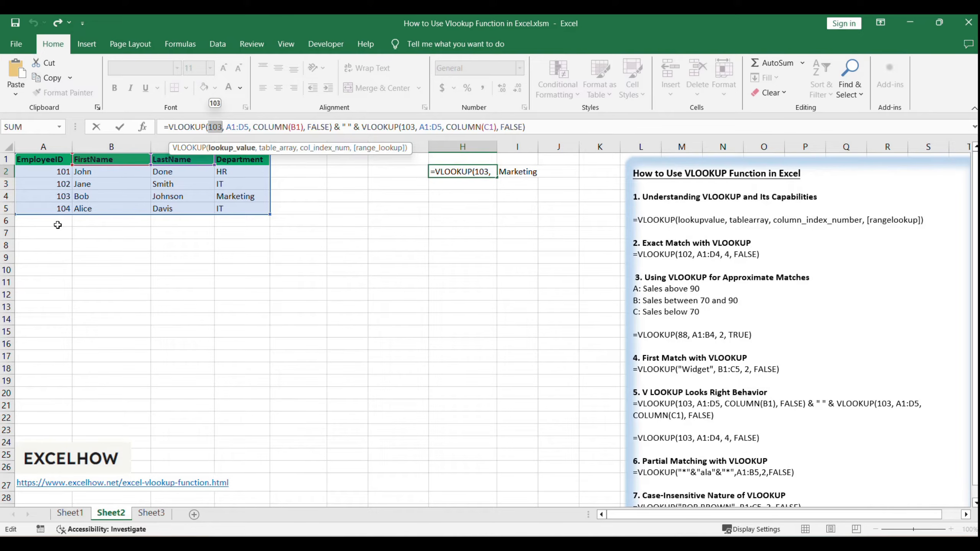
pyautogui.click(113, 175)
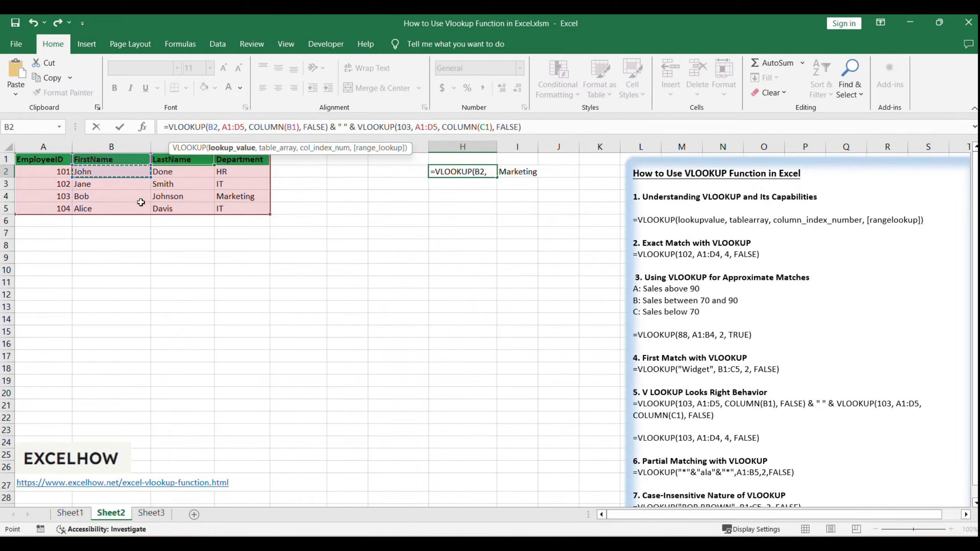
pyautogui.press('Escape')
pyautogui.moveTo(109, 161); pyautogui.dragTo(163, 162)
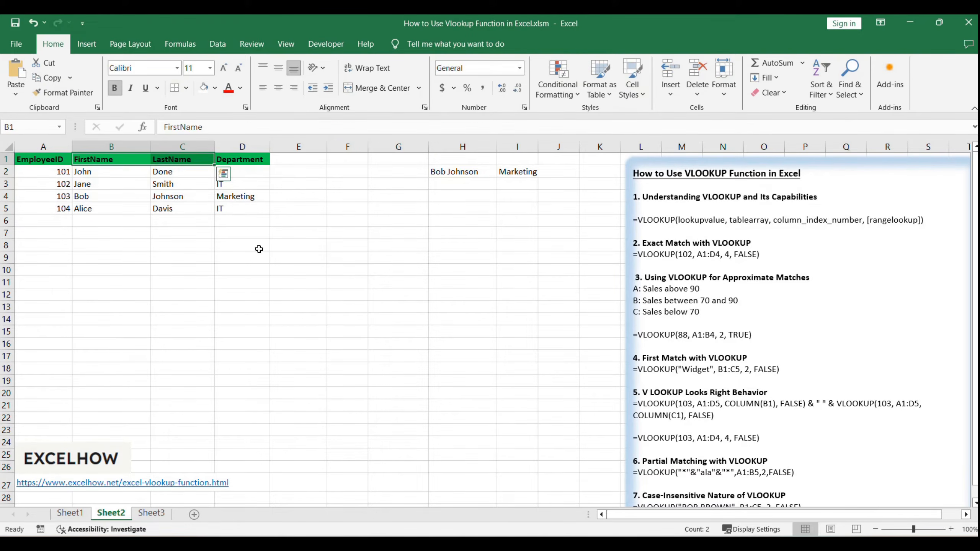
pyautogui.click(256, 255)
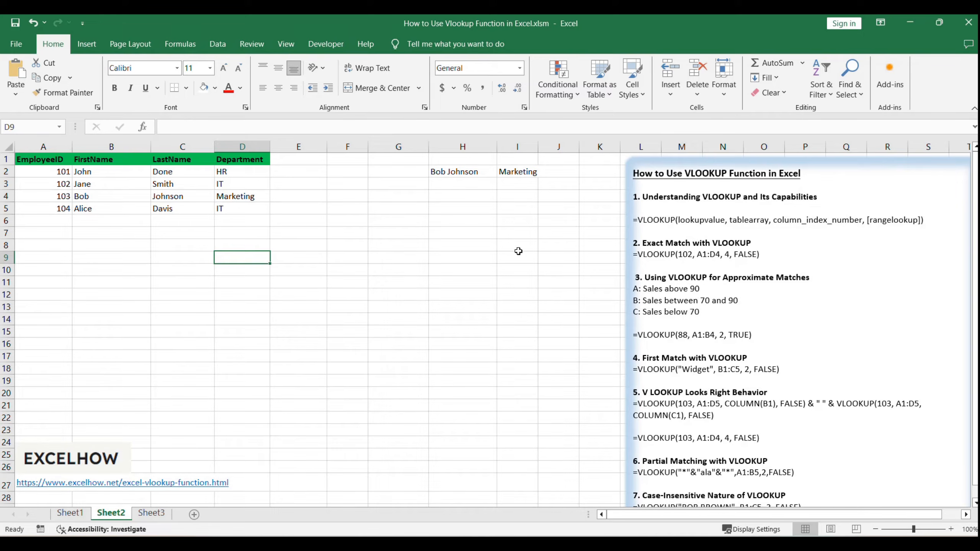
pyautogui.click(472, 173)
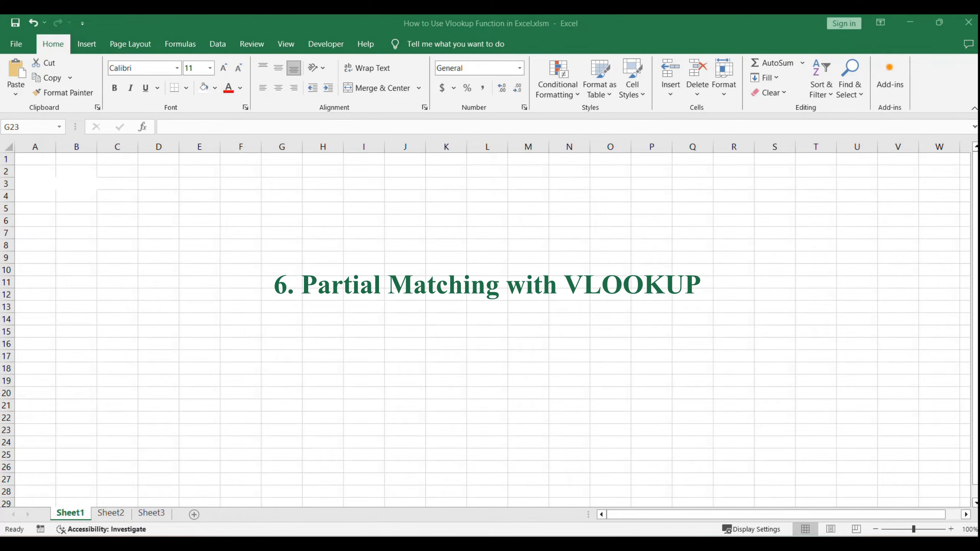
# Step: Switch to Sheet2 and examine the ItemName and Quantity table for the partial matching example
pyautogui.click(111, 515)
pyautogui.click(153, 335)
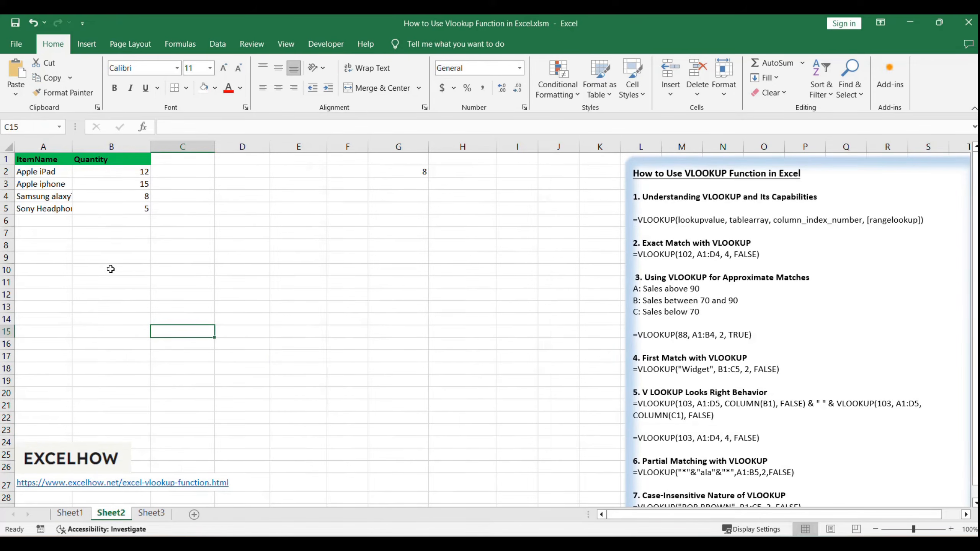
pyautogui.moveTo(37, 161); pyautogui.dragTo(131, 205)
pyautogui.click(239, 342)
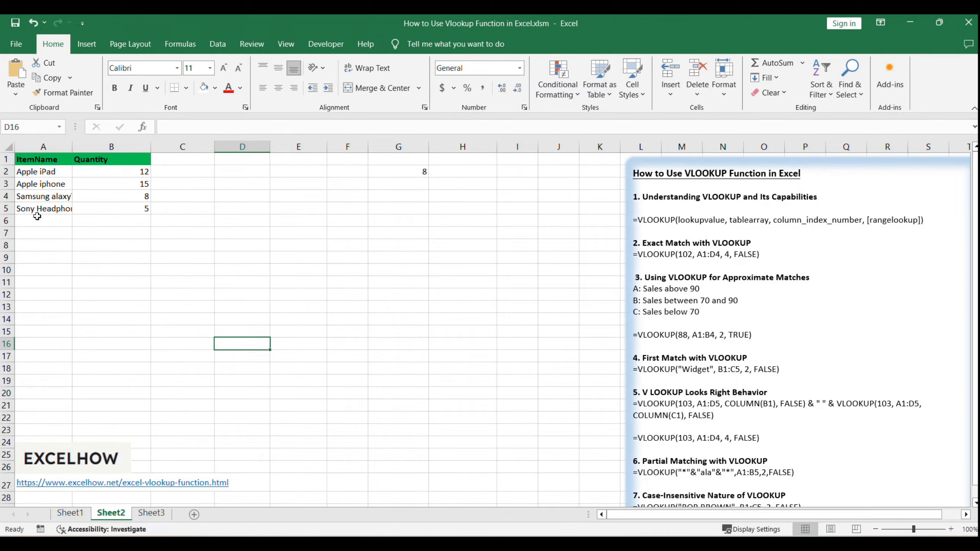
# Step: Correct the item name in cell A4 to Samsung galaxyTab
pyautogui.click(52, 196)
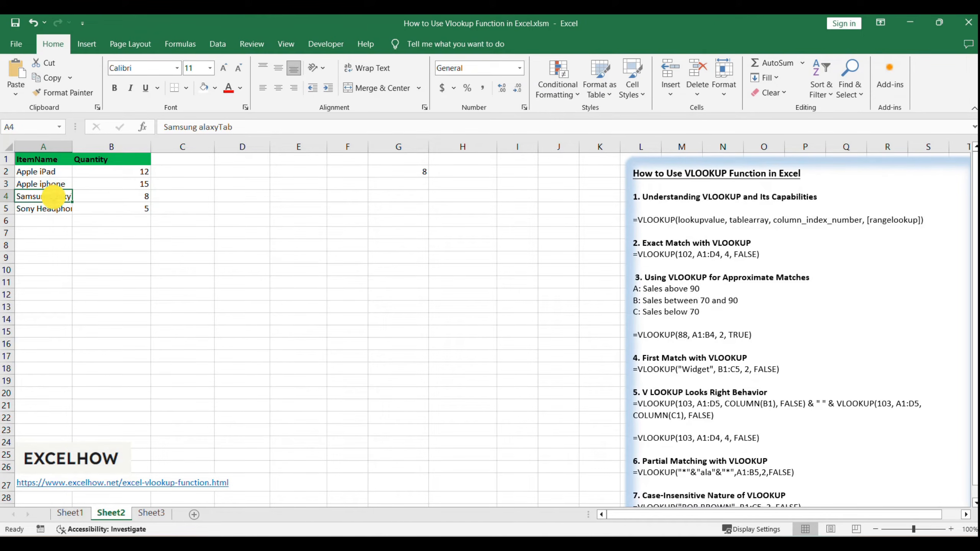
pyautogui.doubleClick(51, 196)
pyautogui.write('g')
pyautogui.click(183, 245)
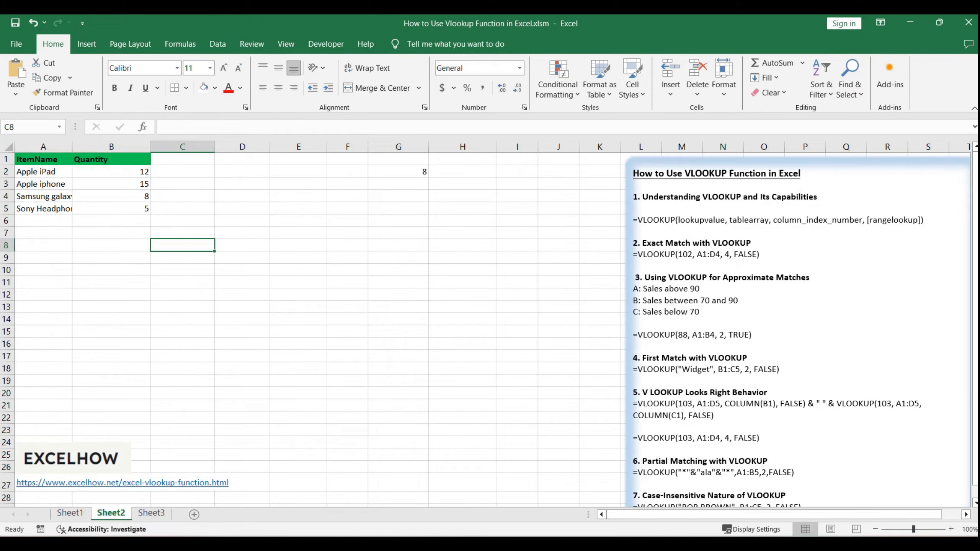
# Step: Examine the wildcard search text, table range, column index and FALSE argument of the Partial Matching formula in the notes
pyautogui.click(715, 300)
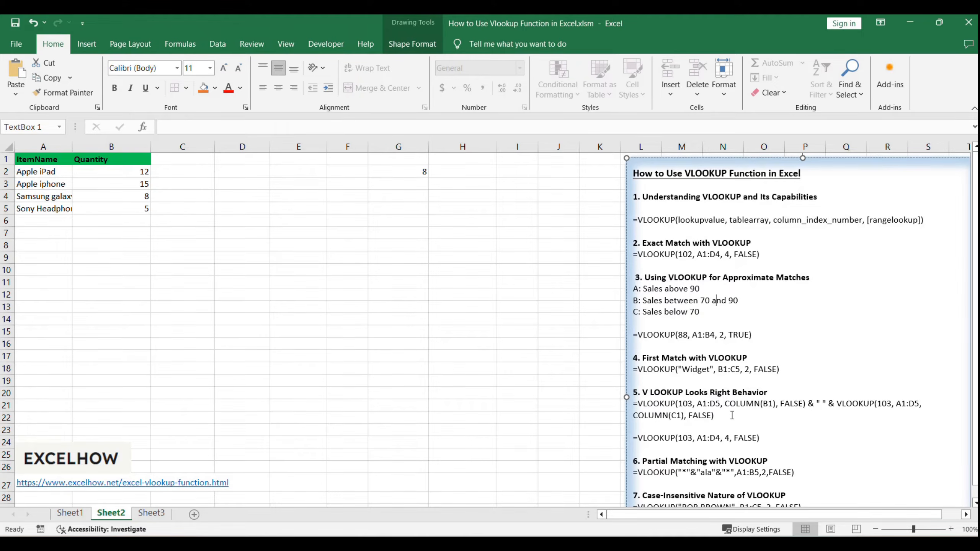
pyautogui.click(729, 383)
pyautogui.moveTo(688, 476); pyautogui.dragTo(709, 475)
pyautogui.click(730, 476)
pyautogui.doubleClick(763, 472)
pyautogui.click(785, 469)
pyautogui.doubleClick(780, 471)
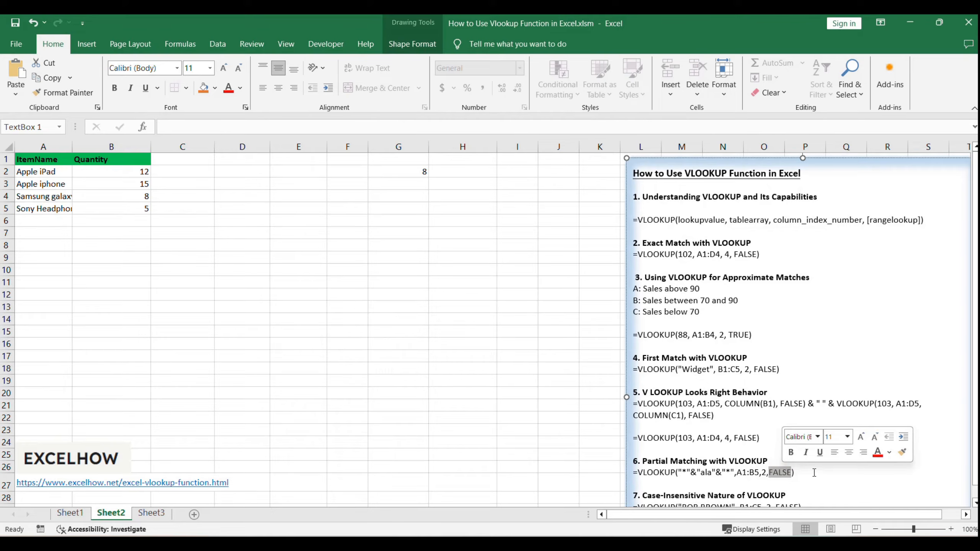
# Step: Enter =VLOOKUP("*"&"ala"&"*",A1:B5,2,FALSE) in cell H2 to return the quantity for the partially matched item
pyautogui.click(376, 255)
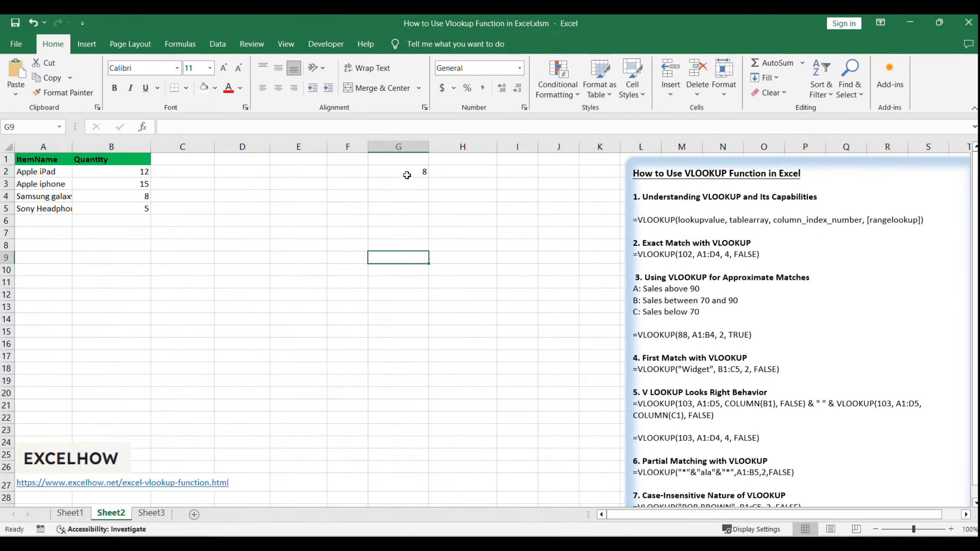
pyautogui.doubleClick(467, 171)
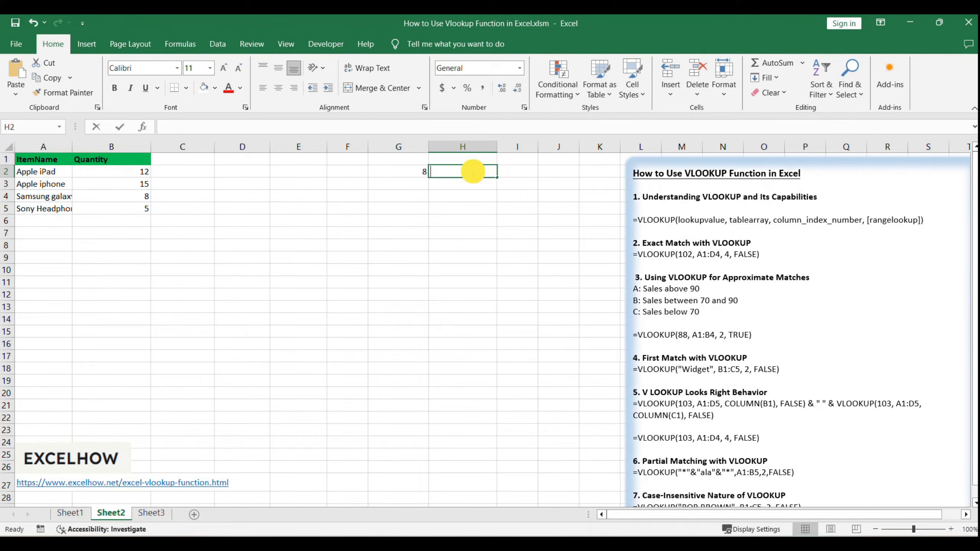
pyautogui.hotkey('ctrl', 'v')
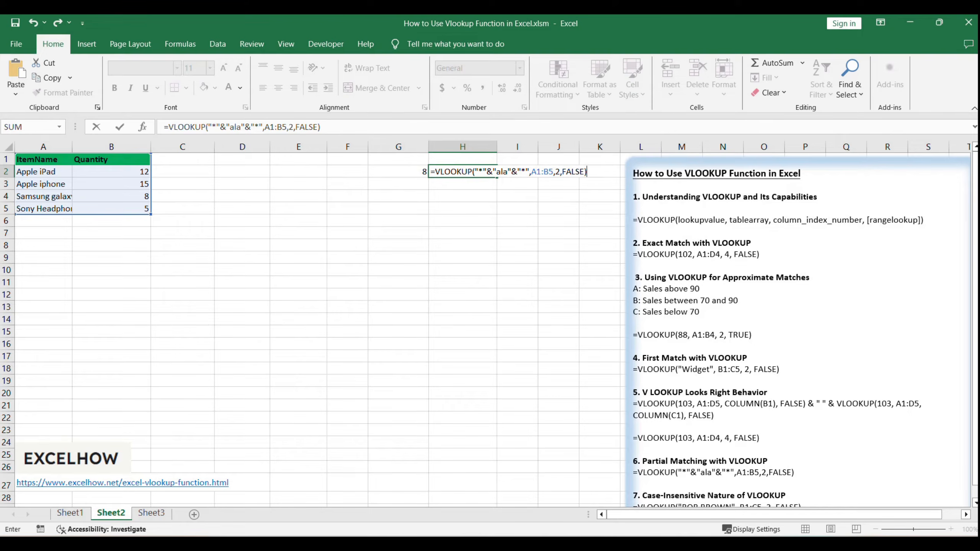
pyautogui.click(502, 172)
pyautogui.moveTo(494, 172); pyautogui.dragTo(511, 172)
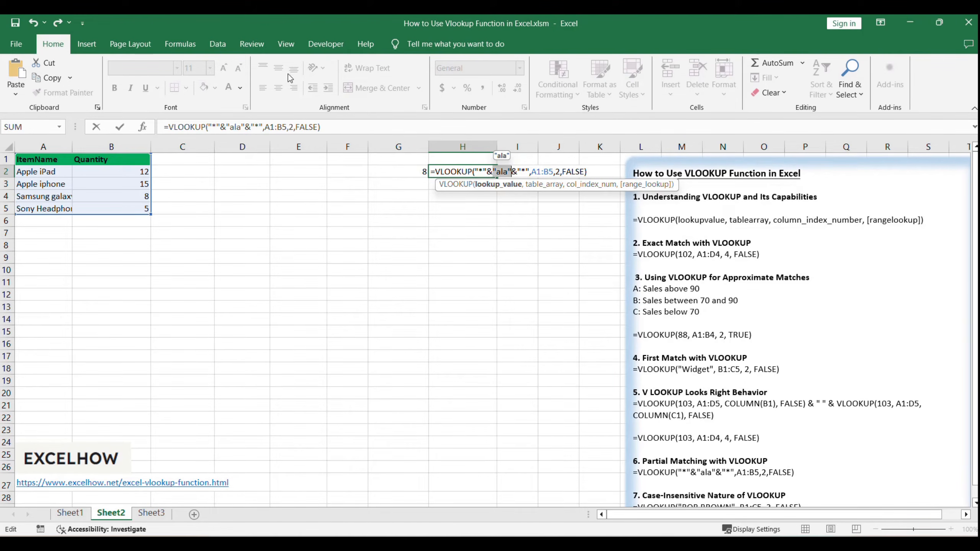
pyautogui.click(341, 124)
pyautogui.press('Return')
# Step: Widen the ItemName column to show the full item names, and check the quantity of Samsung galaxyTab
pyautogui.click(476, 172)
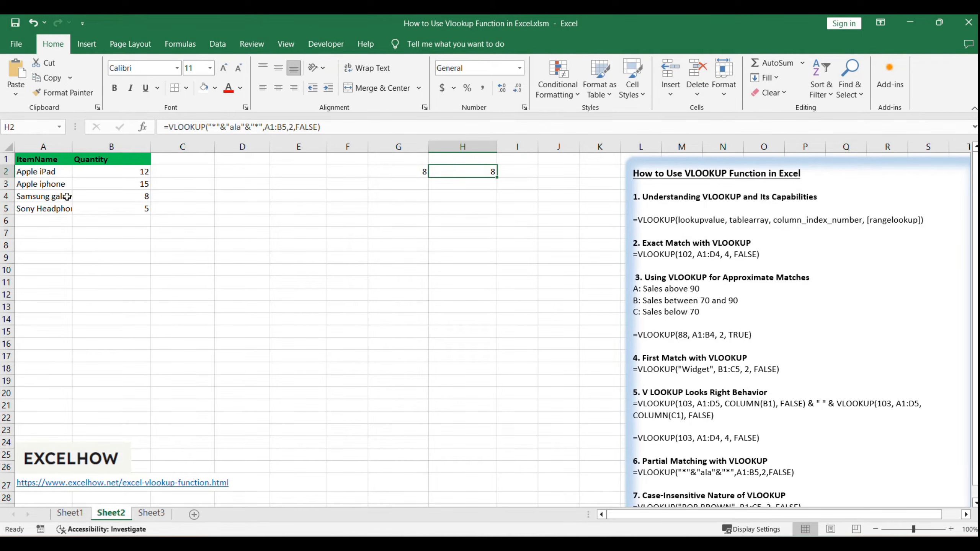
pyautogui.moveTo(72, 147); pyautogui.dragTo(96, 147)
pyautogui.click(79, 195)
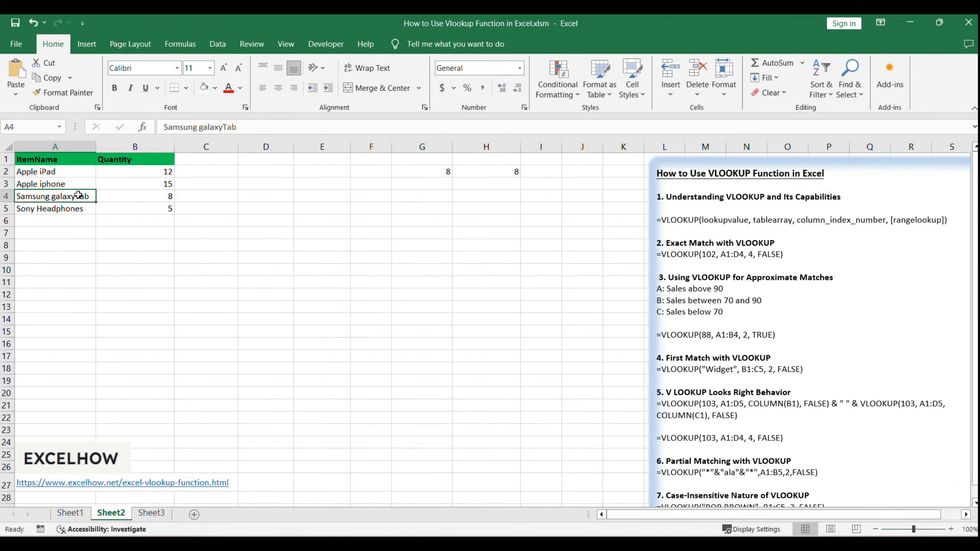
pyautogui.click(150, 195)
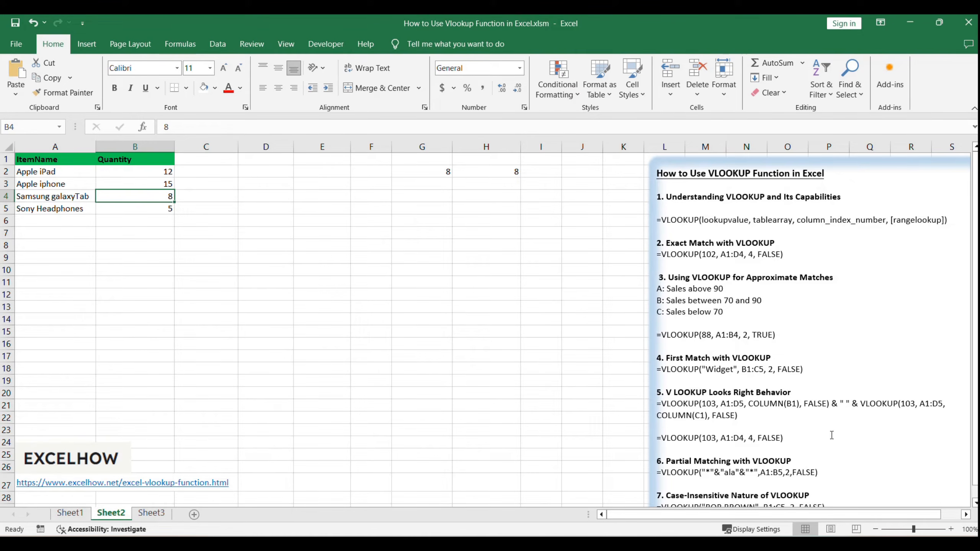
# Step: Review the formula in H2 alongside the Partial Matching with VLOOKUP section of the notes
pyautogui.click(480, 172)
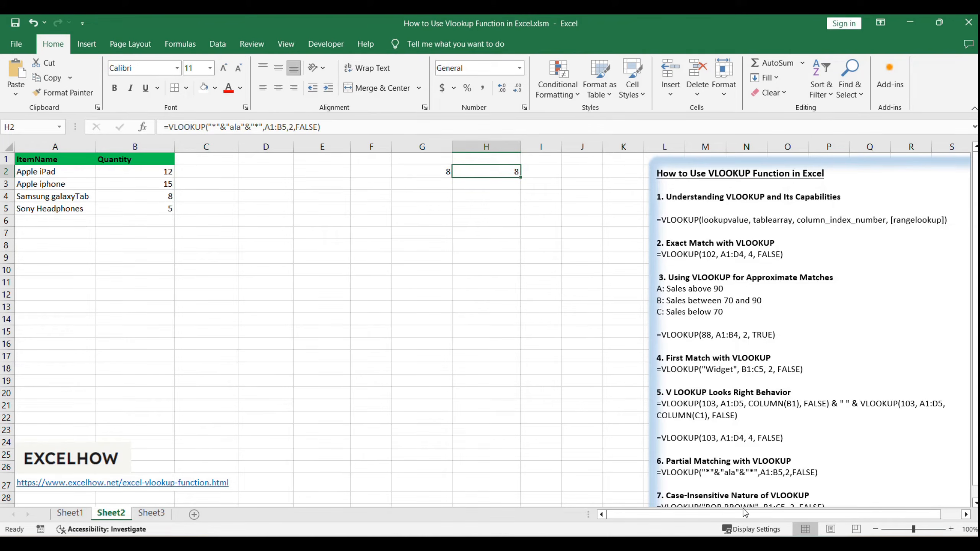
pyautogui.moveTo(660, 460); pyautogui.dragTo(841, 468)
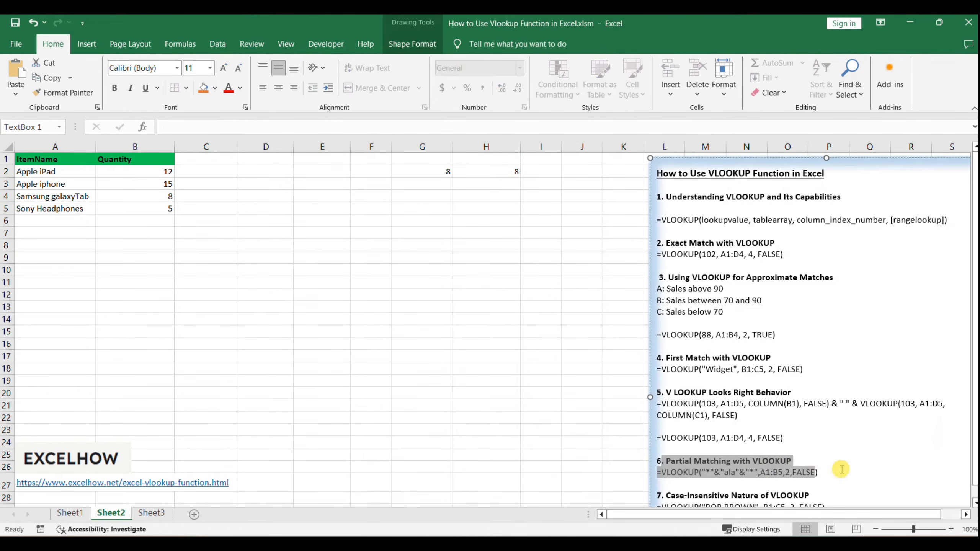
pyautogui.click(838, 468)
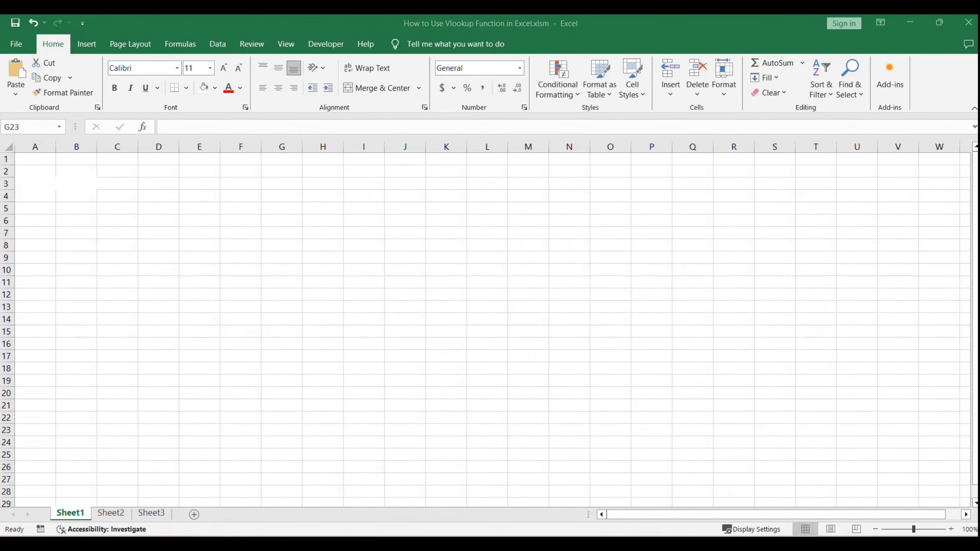
# Step: Switch to Sheet2 with the customer table for the case-insensitive VLOOKUP example
pyautogui.click(255, 382)
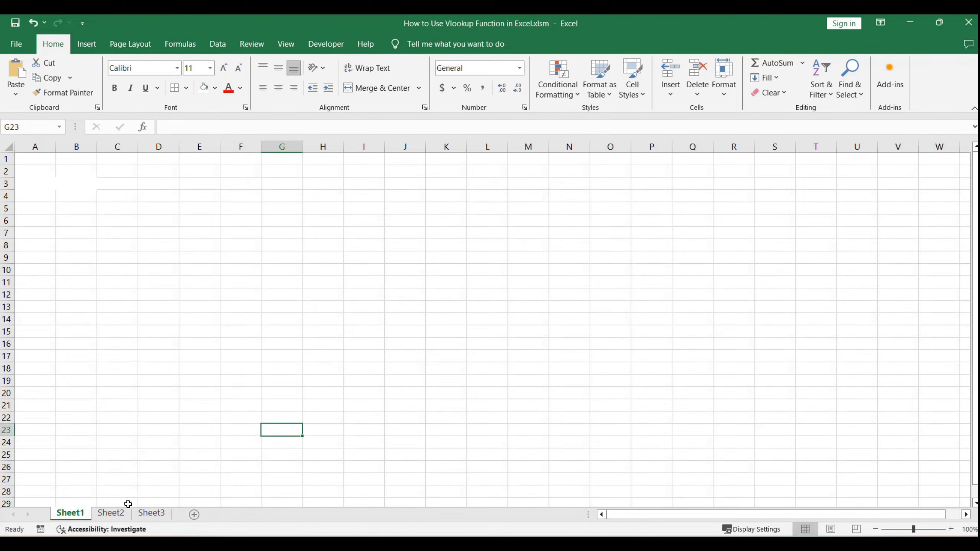
pyautogui.click(111, 513)
pyautogui.click(252, 391)
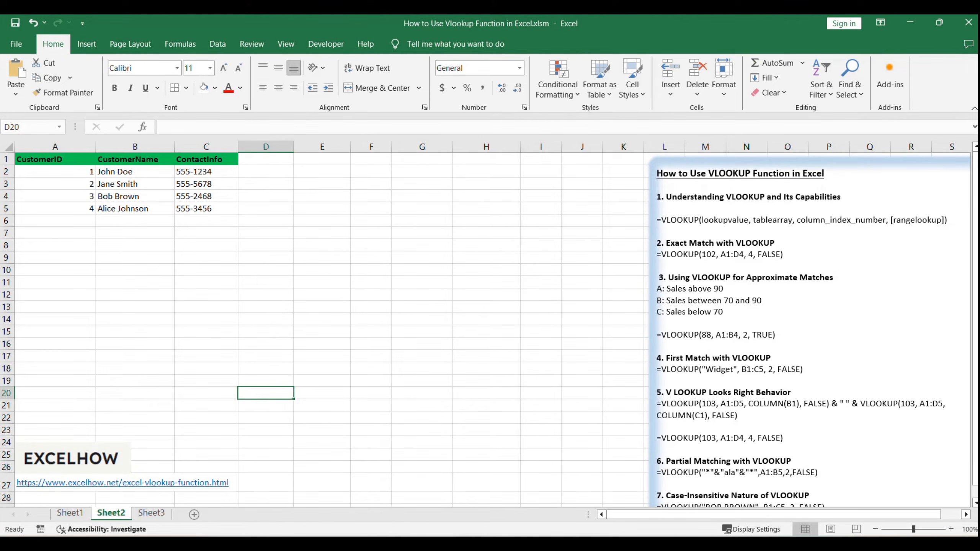
pyautogui.click(223, 322)
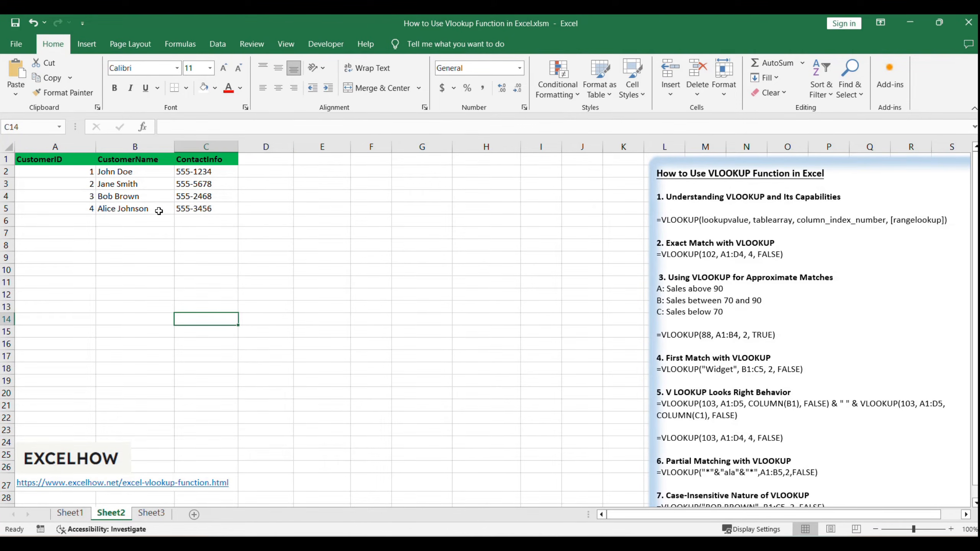
# Step: Copy the VLOOKUP formula listed under Case-Insensitive Nature of VLOOKUP in the notes
pyautogui.click(152, 197)
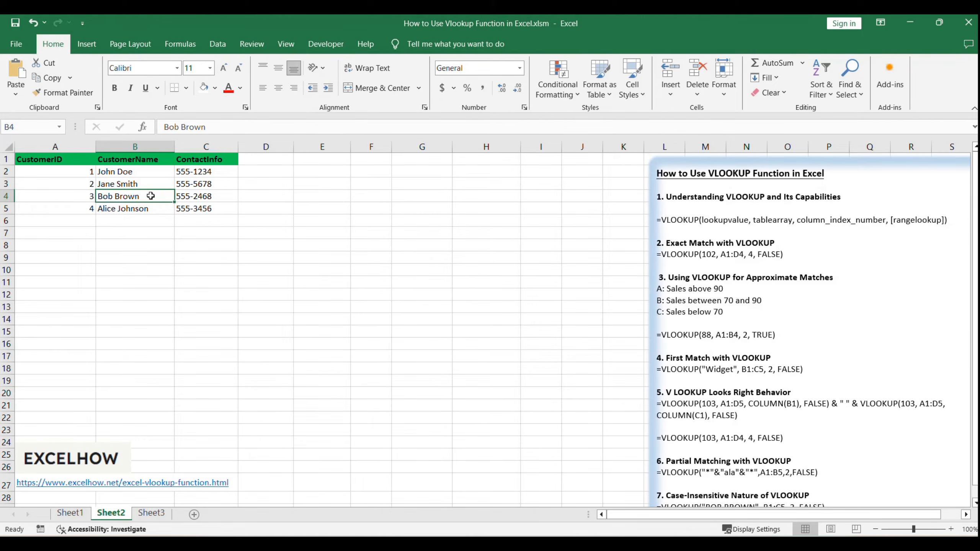
pyautogui.click(177, 265)
pyautogui.scroll(-1, 635, 437)
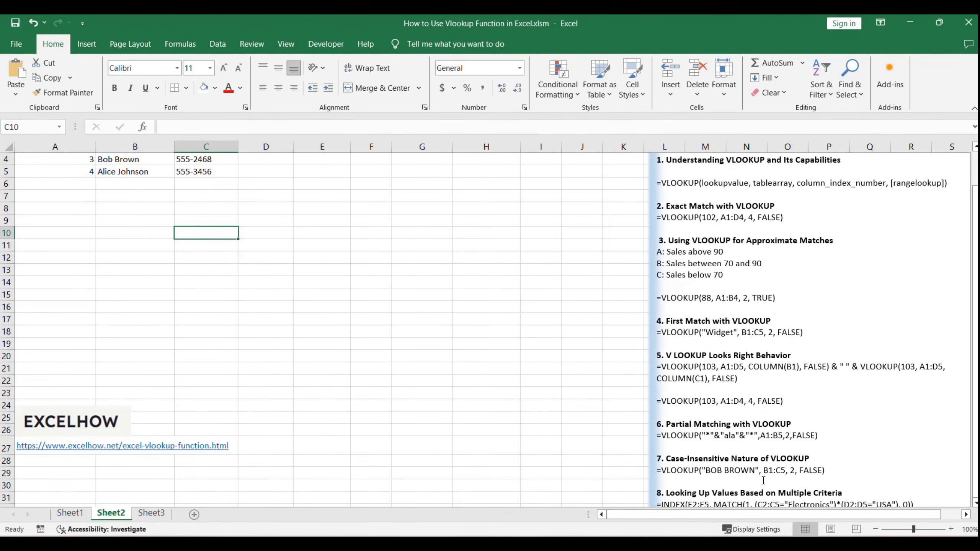
pyautogui.tripleClick(687, 467)
pyautogui.hotkey('ctrl', 'c')
pyautogui.click(783, 402)
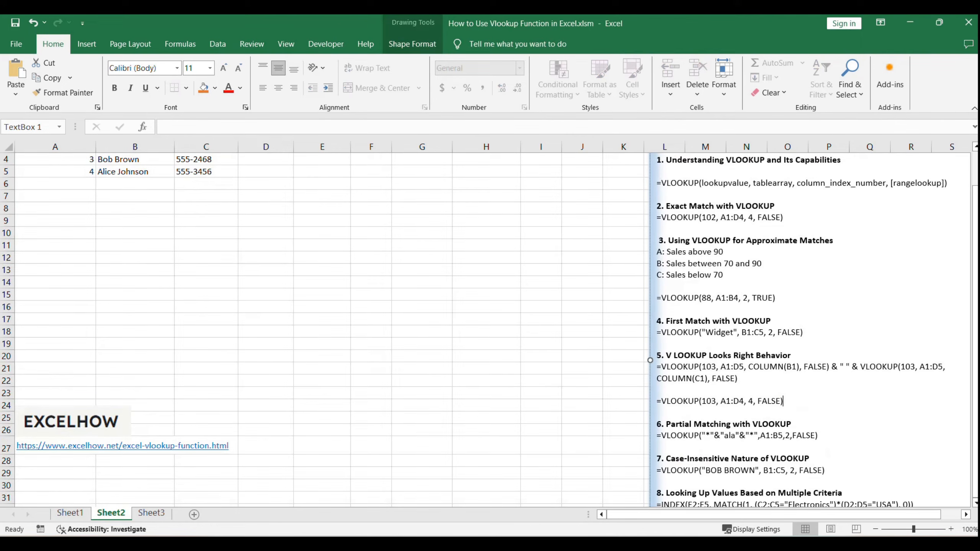
# Step: Compare the uppercase customer name in the notes formula with the customer in row 4, and locate the ContactInfo column
pyautogui.click(120, 160)
pyautogui.click(698, 467)
pyautogui.moveTo(705, 470); pyautogui.dragTo(755, 471)
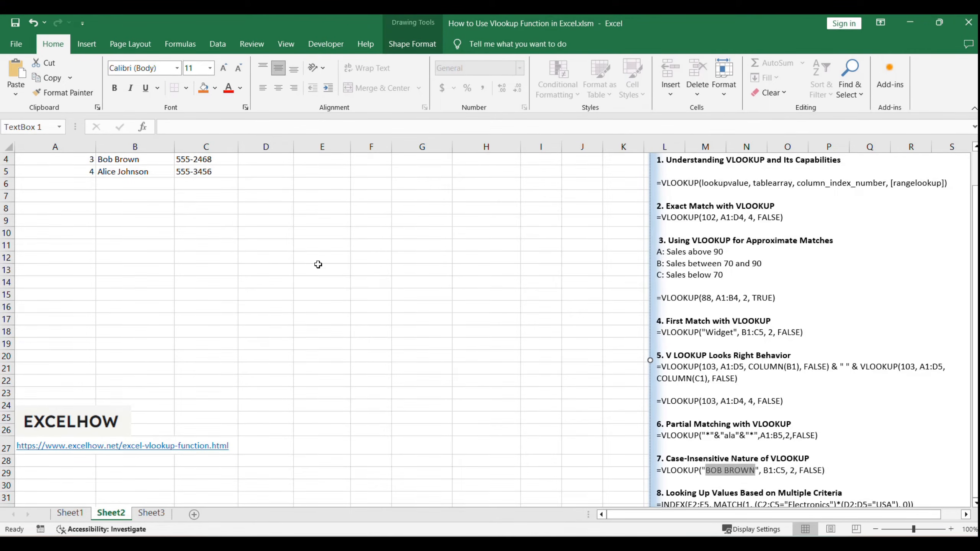
pyautogui.scroll(1, 318, 265)
pyautogui.click(206, 146)
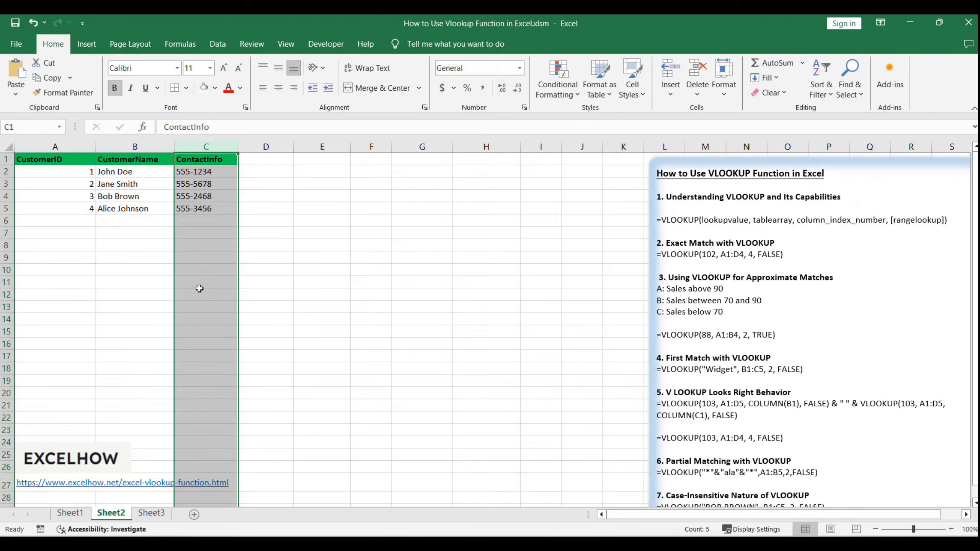
pyautogui.click(421, 215)
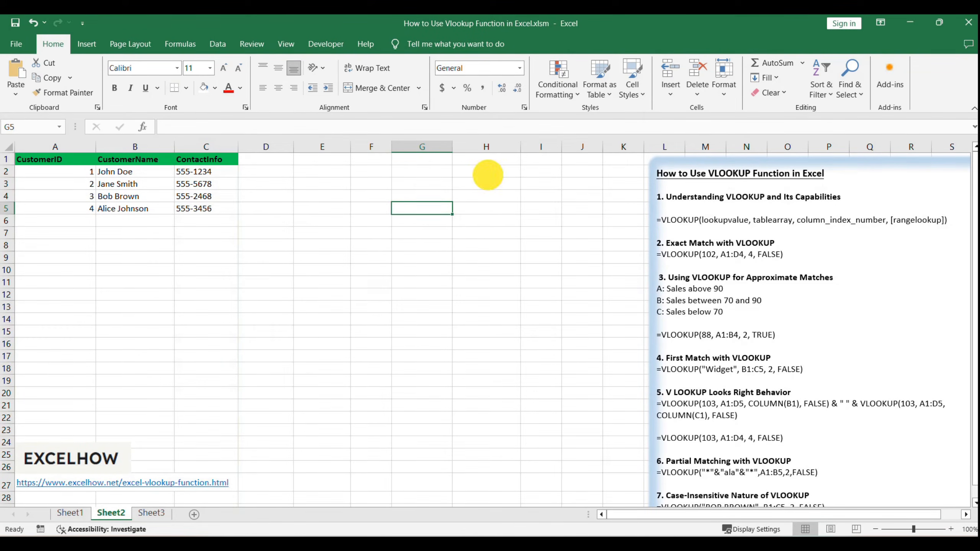
# Step: Enter the copied VLOOKUP in H2, looking up the uppercase customer name in B1:C5 with column index 2 and FALSE
pyautogui.click(489, 175)
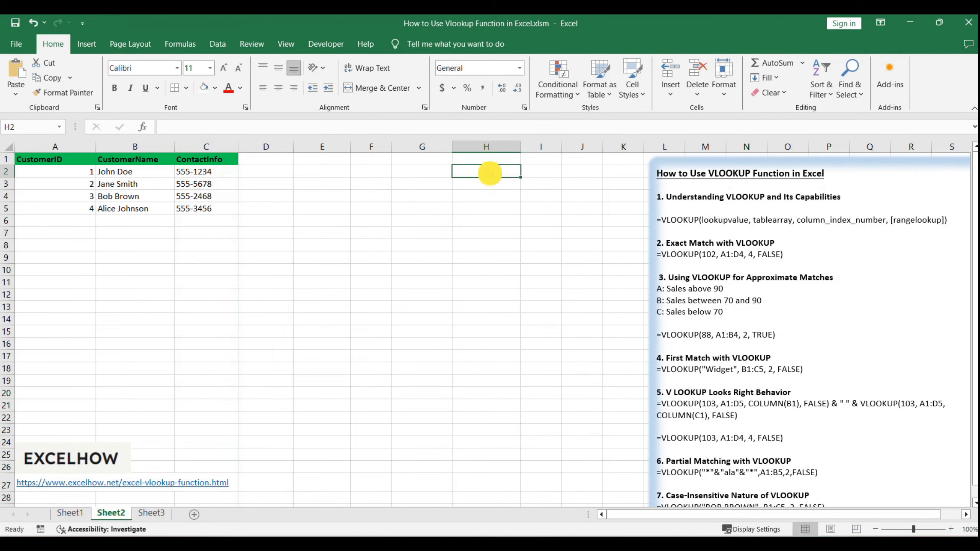
pyautogui.doubleClick(493, 171)
pyautogui.hotkey('ctrl', 'v')
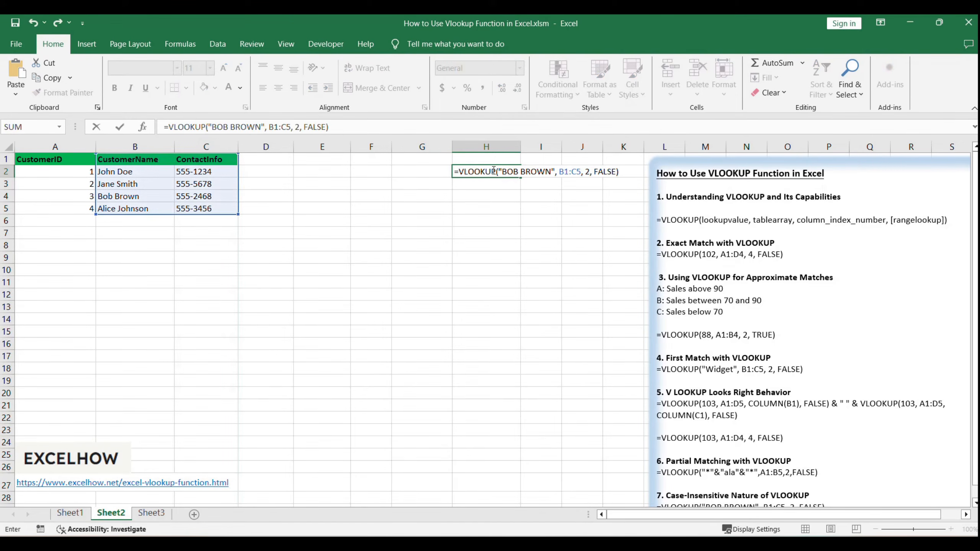
pyautogui.moveTo(501, 172); pyautogui.dragTo(545, 171)
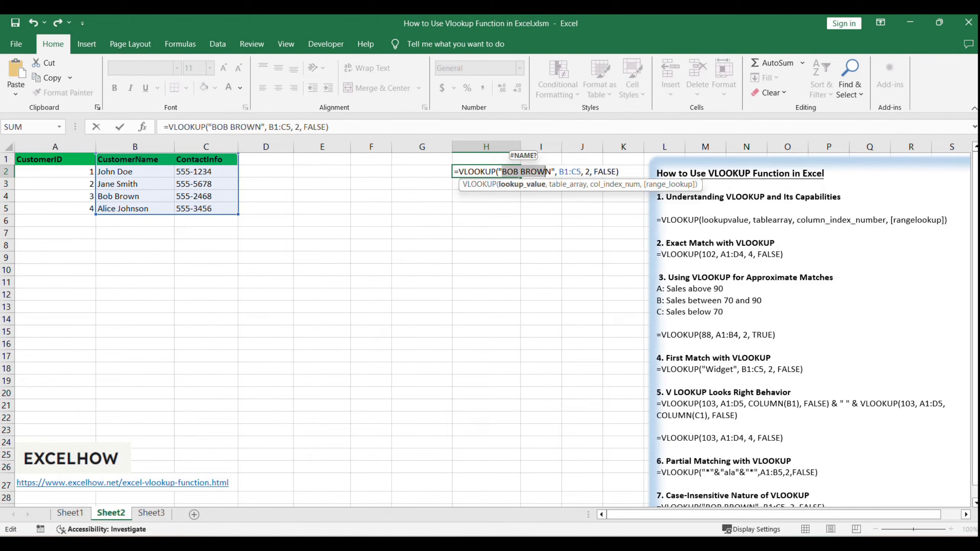
pyautogui.click(517, 168)
pyautogui.moveTo(502, 170); pyautogui.dragTo(552, 169)
pyautogui.scroll(-5, 472, 269)
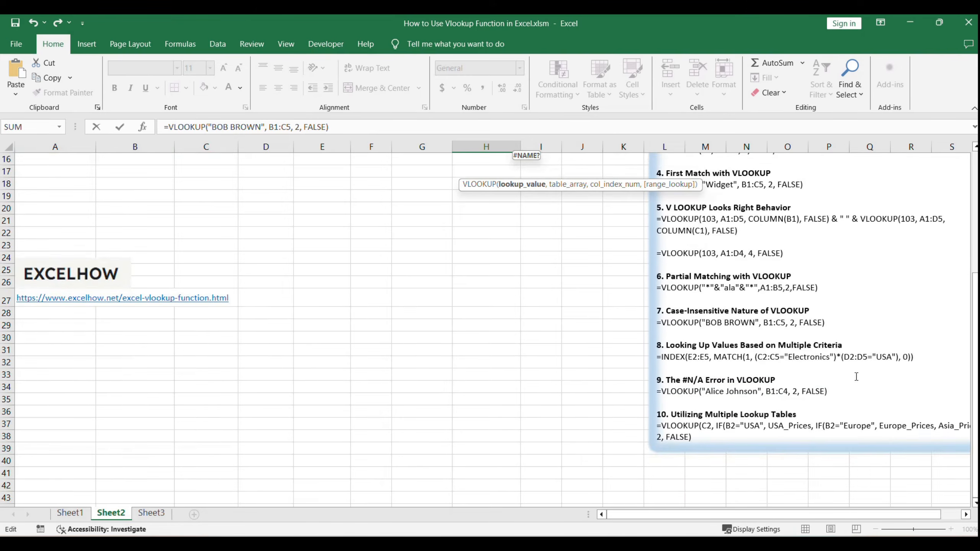
pyautogui.scroll(5, 472, 269)
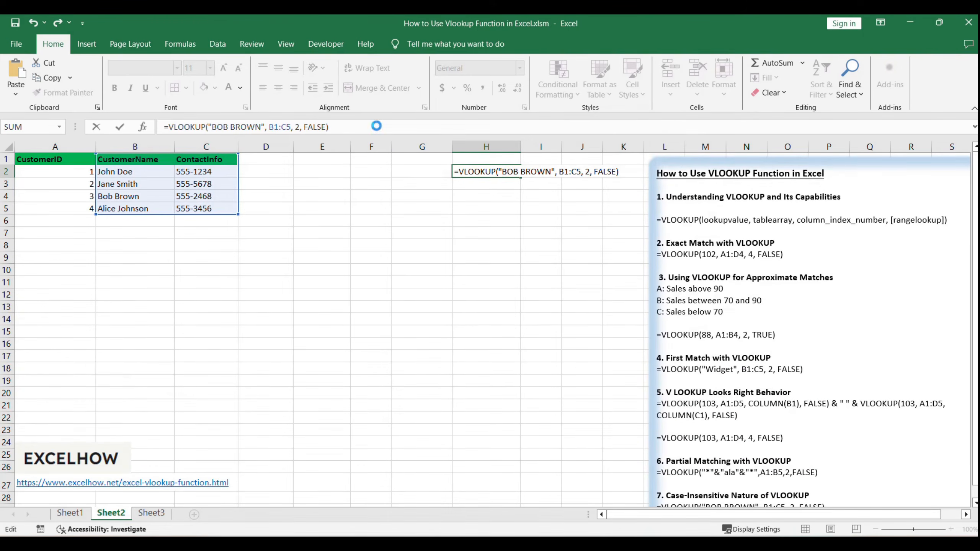
pyautogui.press('Return')
# Step: Check the result in H2 against the customer name and contact info in row 4
pyautogui.click(471, 170)
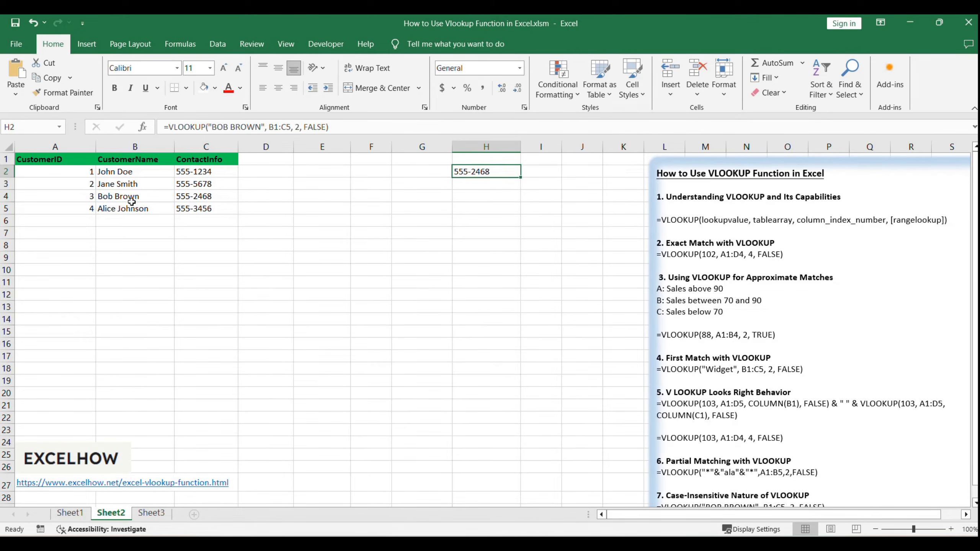
pyautogui.click(119, 197)
pyautogui.click(194, 196)
pyautogui.moveTo(130, 196); pyautogui.dragTo(193, 196)
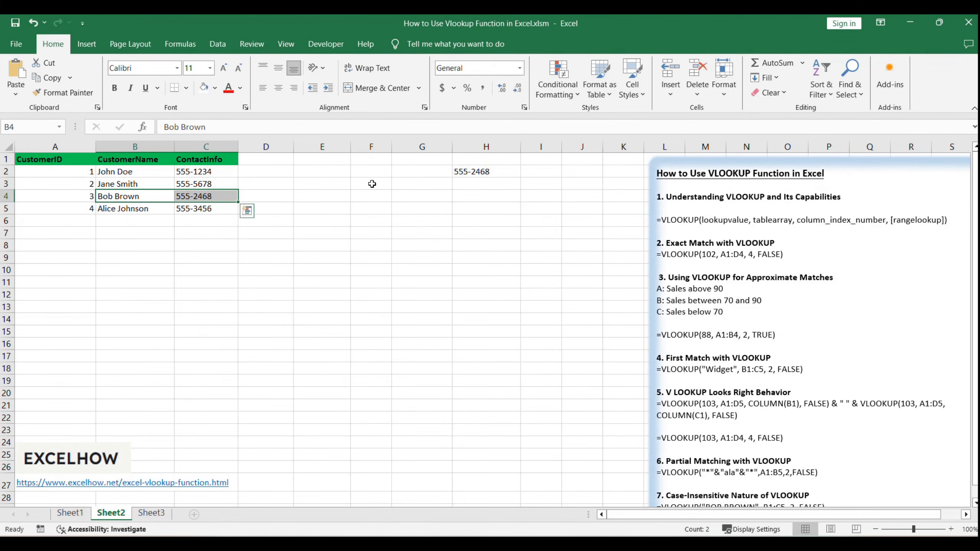
pyautogui.click(482, 170)
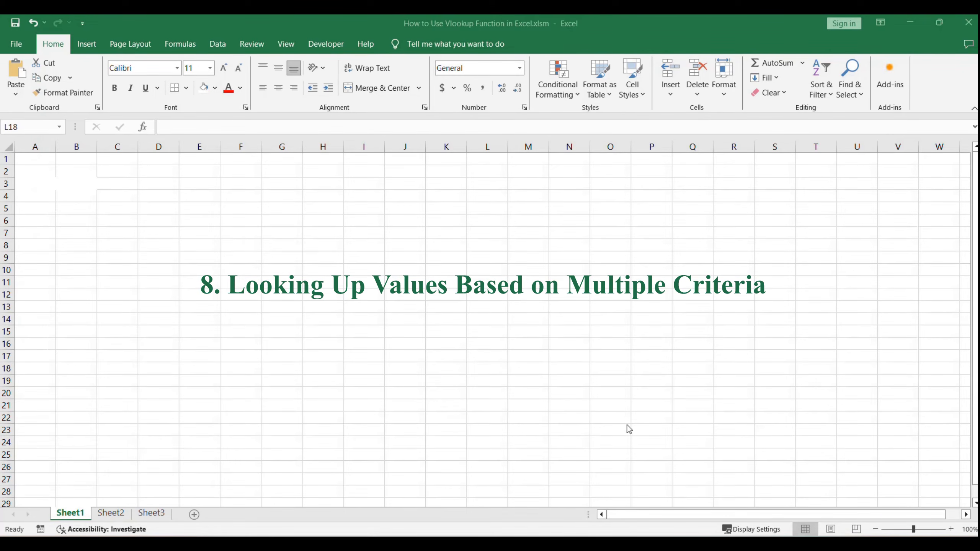
# Step: Switch to Sheet2 with the sales table for the multiple-criteria example, and review the range A1:E6
pyautogui.click(111, 513)
pyautogui.moveTo(42, 158); pyautogui.dragTo(308, 223)
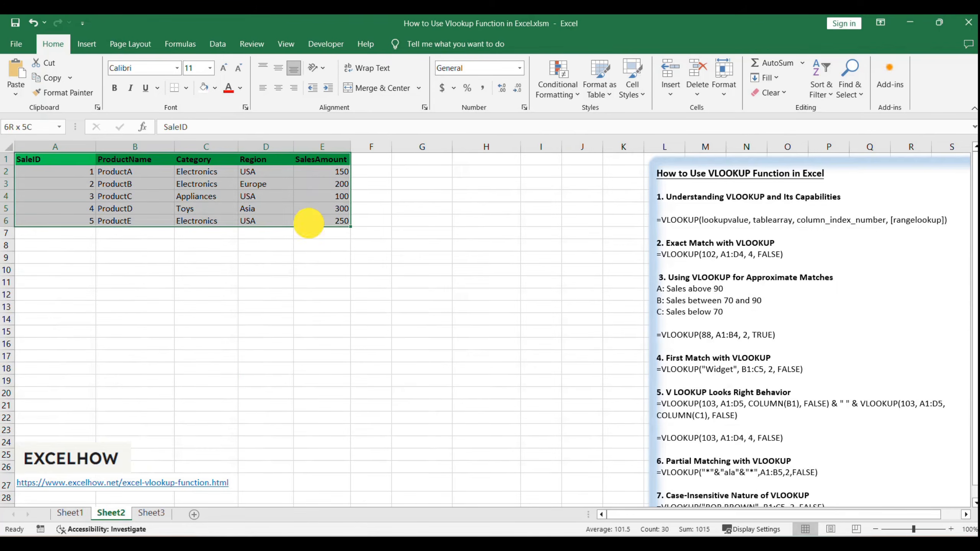
pyautogui.click(505, 345)
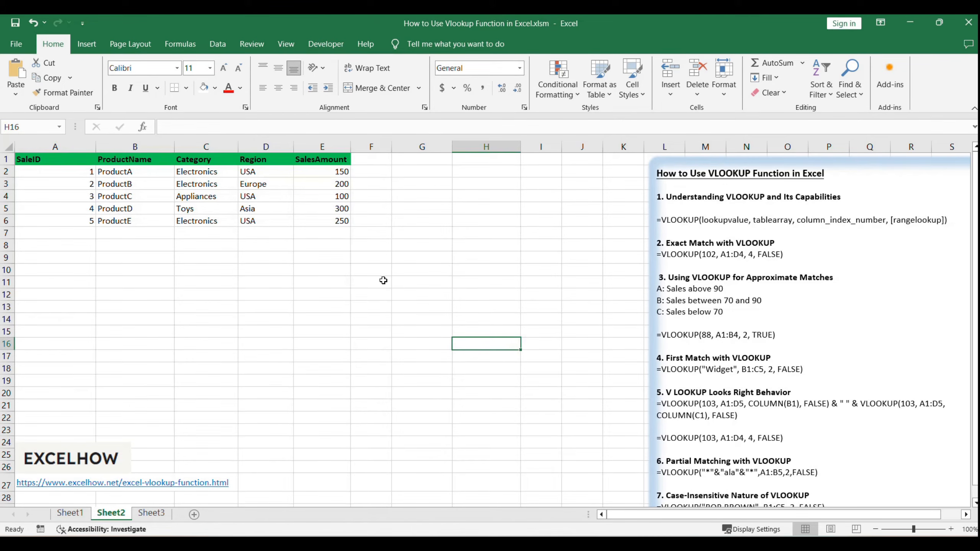
# Step: Examine the two lookup criteria in the sales table, the Electronics category and the USA region
pyautogui.click(199, 184)
pyautogui.click(246, 173)
pyautogui.click(224, 171)
pyautogui.click(245, 171)
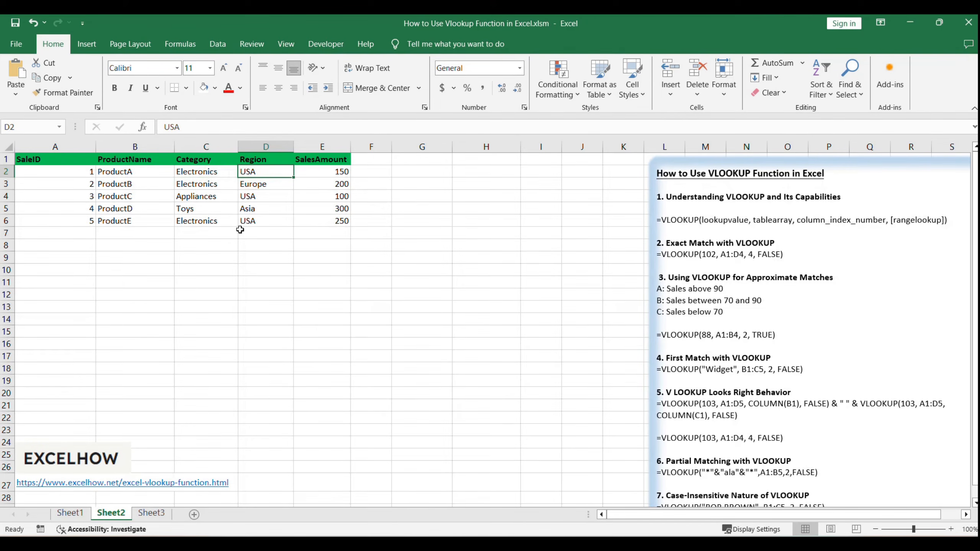
pyautogui.click(188, 173)
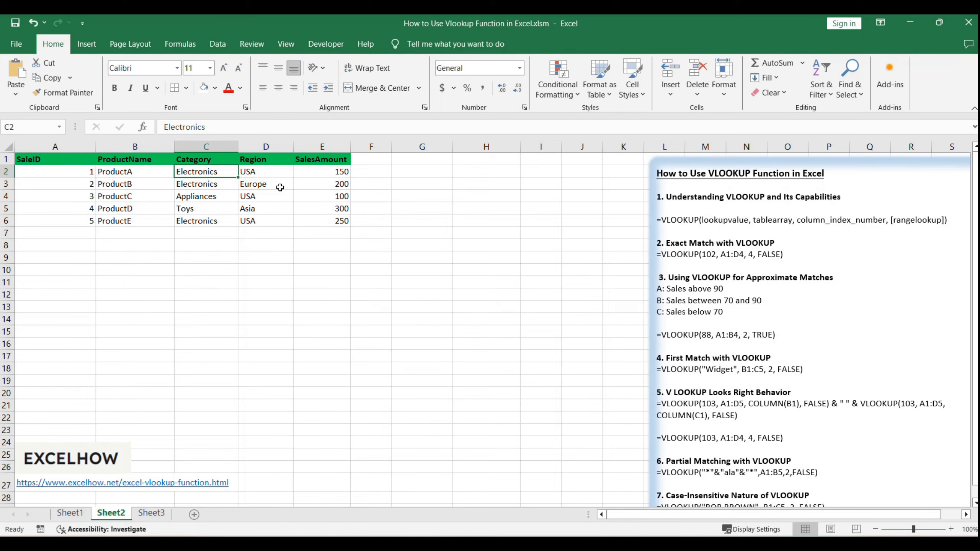
pyautogui.click(273, 175)
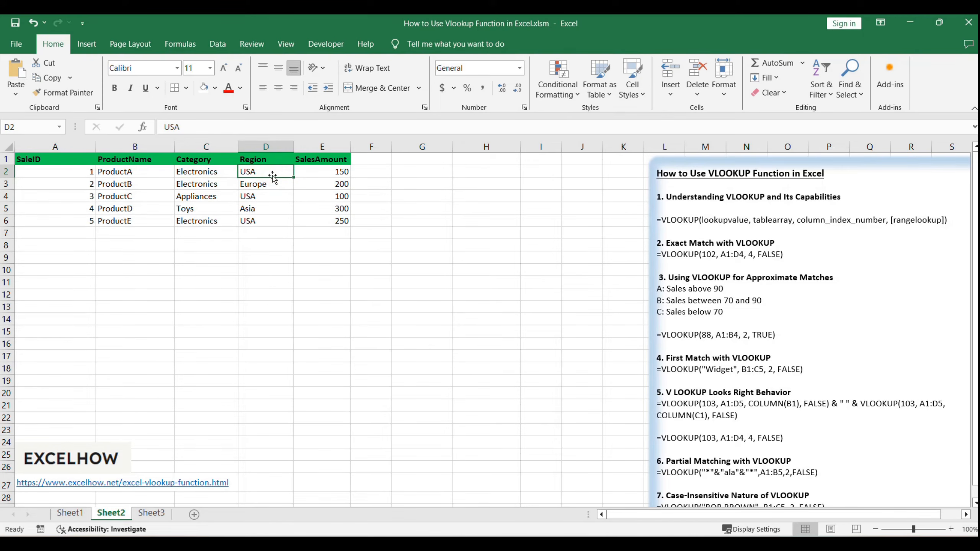
# Step: Copy the INDEX/MATCH formula listed under Looking Up Values Based on Multiple Criteria in the notes
pyautogui.scroll(-3, 716, 406)
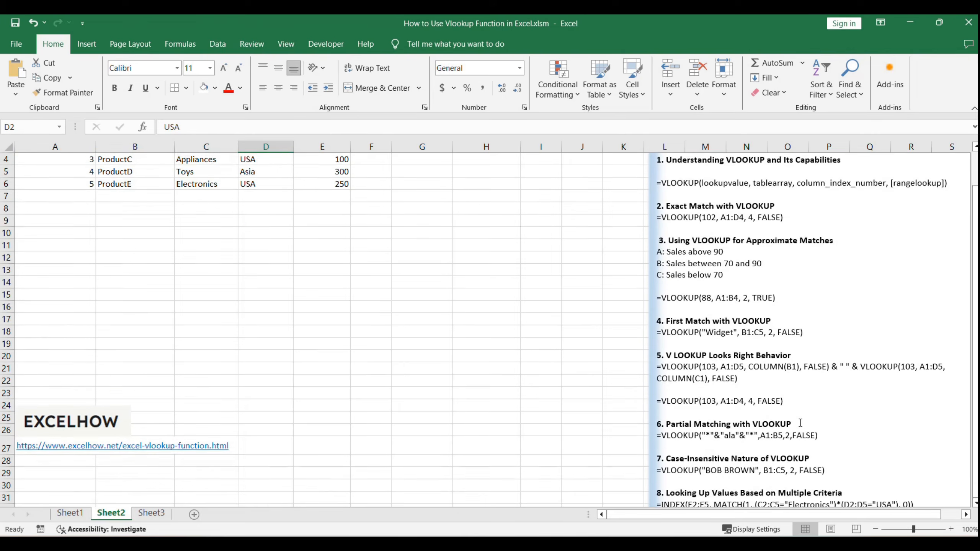
pyautogui.moveTo(657, 432); pyautogui.dragTo(912, 431)
pyautogui.hotkey('ctrl', 'c')
pyautogui.click(892, 453)
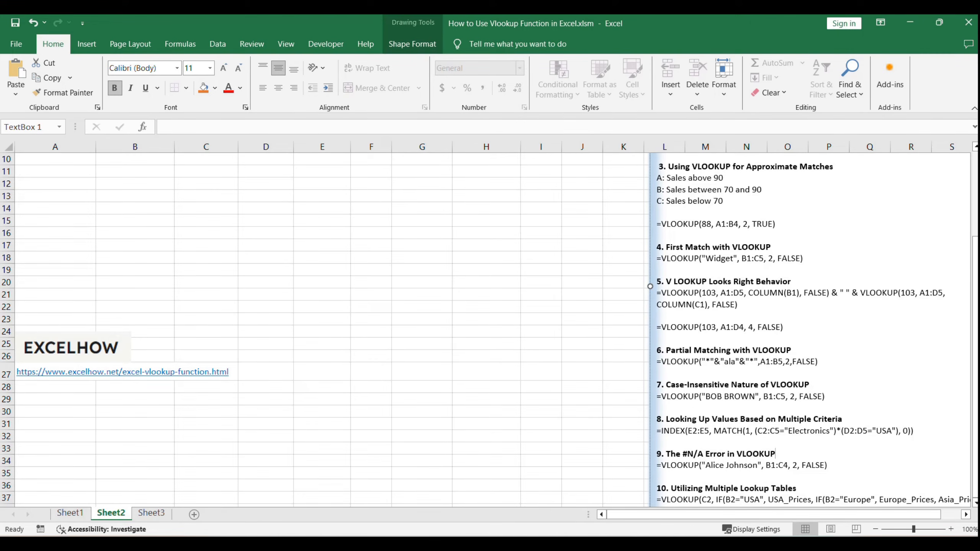
pyautogui.click(687, 420)
# Step: Enter =INDEX(E2:E5, MATCH(1, (C2:C5="Electronics")*(D2:D5="USA"), 0)) in cell H2 as an array formula
pyautogui.scroll(3, 357, 340)
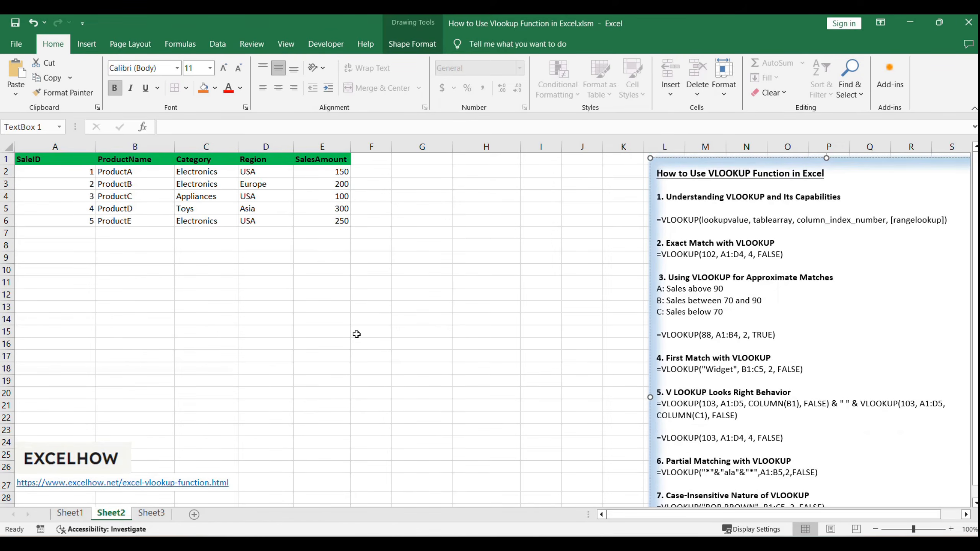
pyautogui.doubleClick(485, 173)
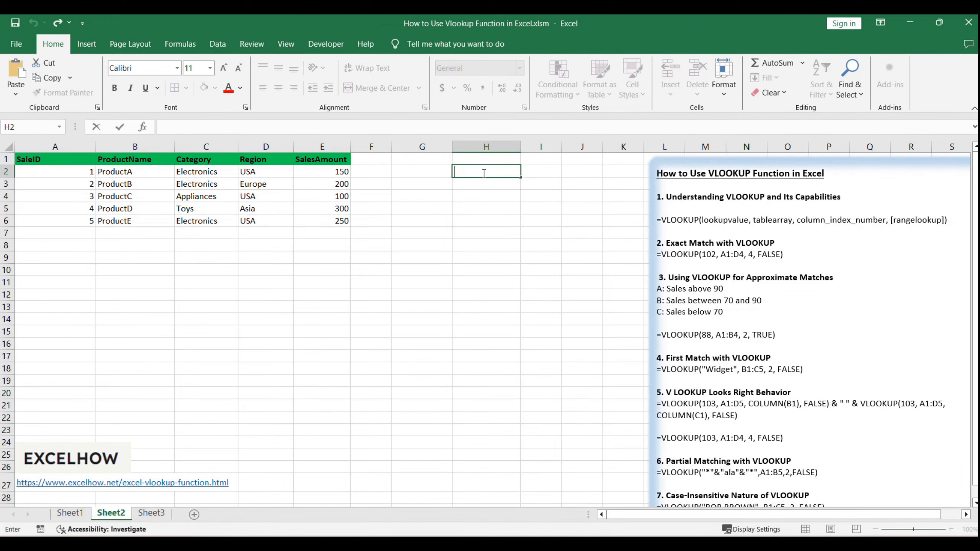
pyautogui.hotkey('ctrl', 'v')
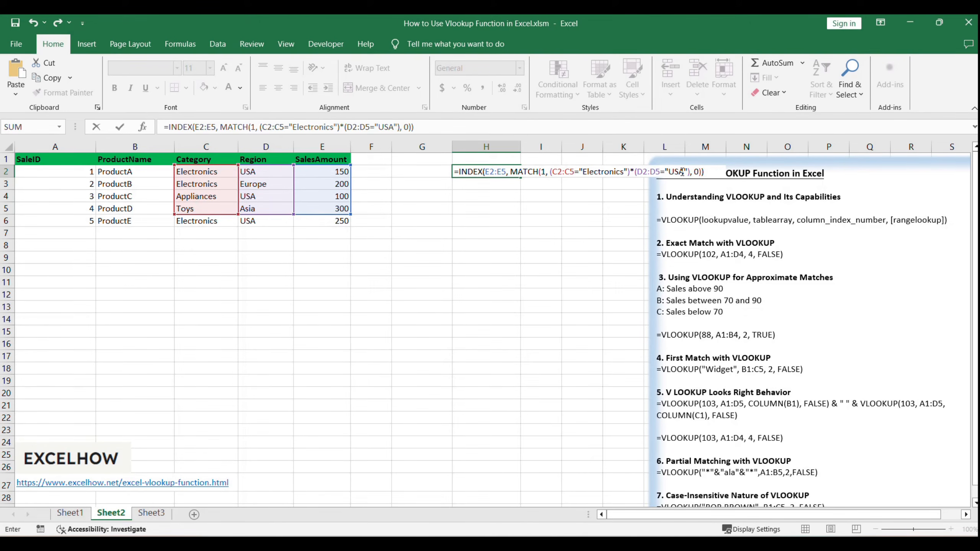
pyautogui.click(477, 127)
pyautogui.hotkey('ctrl', 'shift', 'Return')
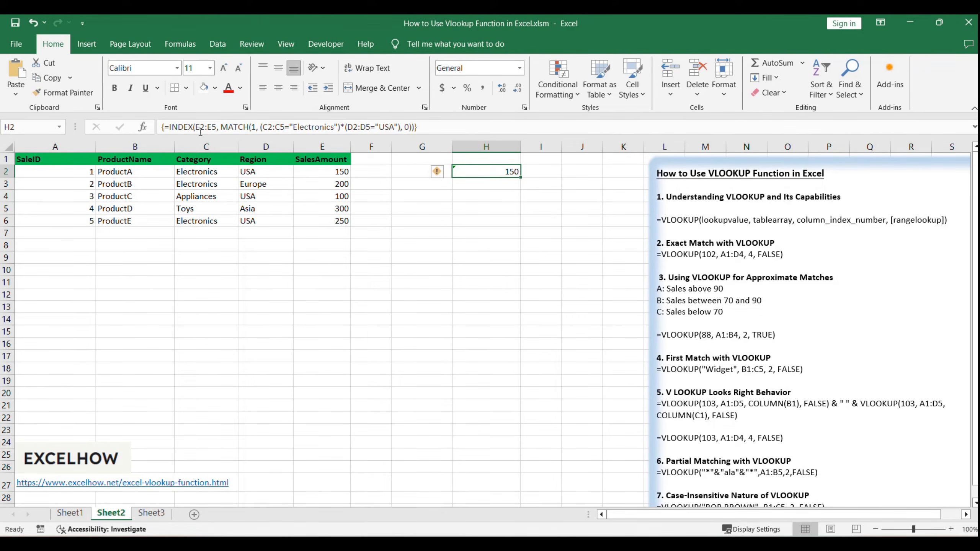
pyautogui.click(440, 127)
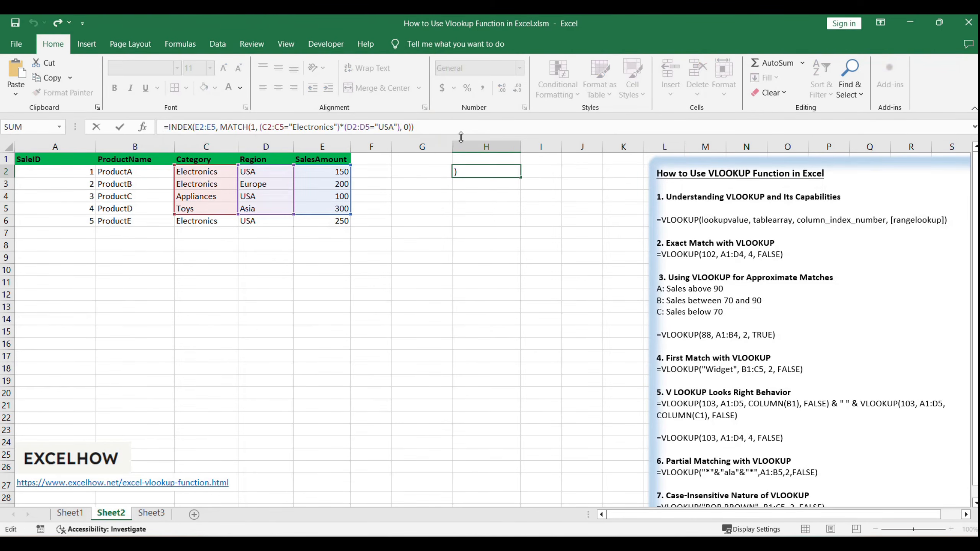
pyautogui.hotkey('ctrl', 'shift', 'Return')
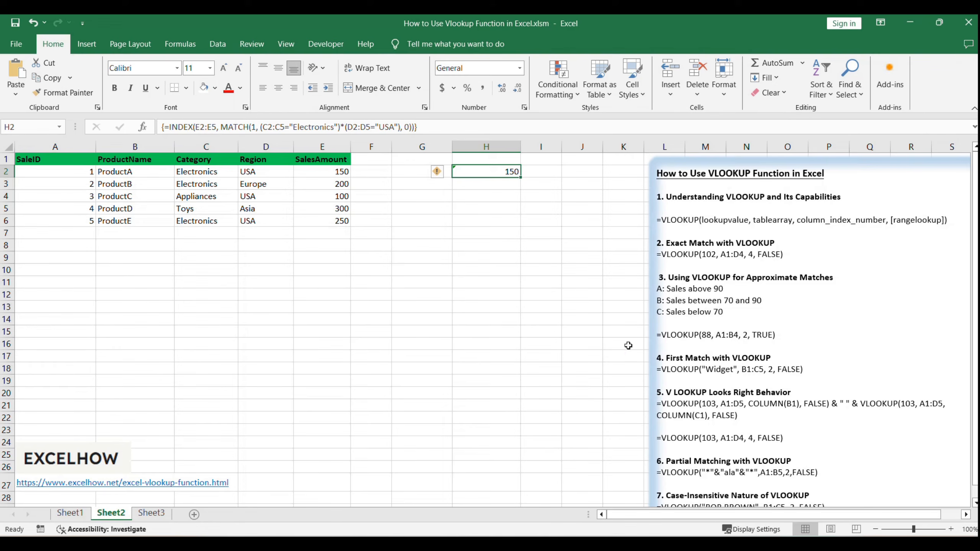
# Step: Inspect the MATCH part of the formula in H2, and re-enter it as an array formula
pyautogui.moveTo(216, 129); pyautogui.dragTo(400, 127)
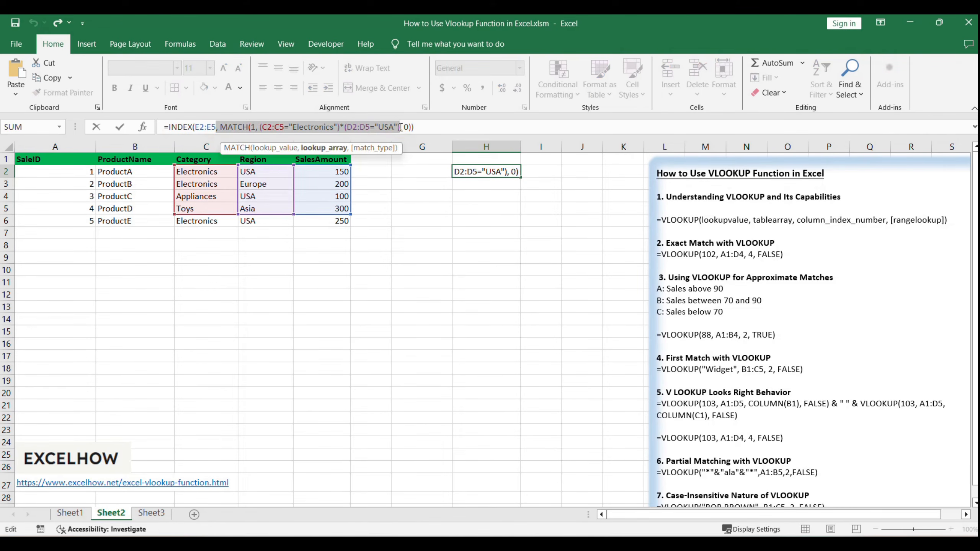
pyautogui.click(467, 271)
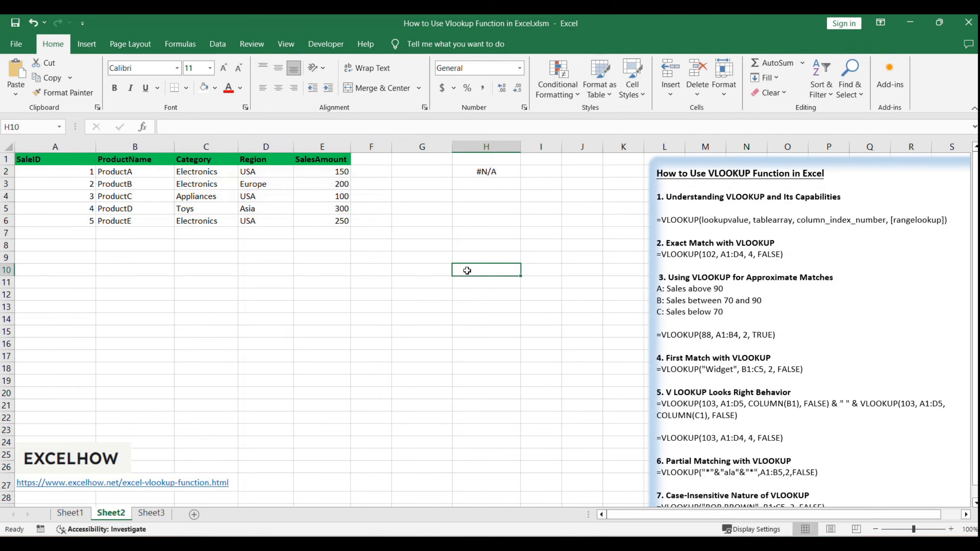
pyautogui.click(486, 171)
pyautogui.click(451, 129)
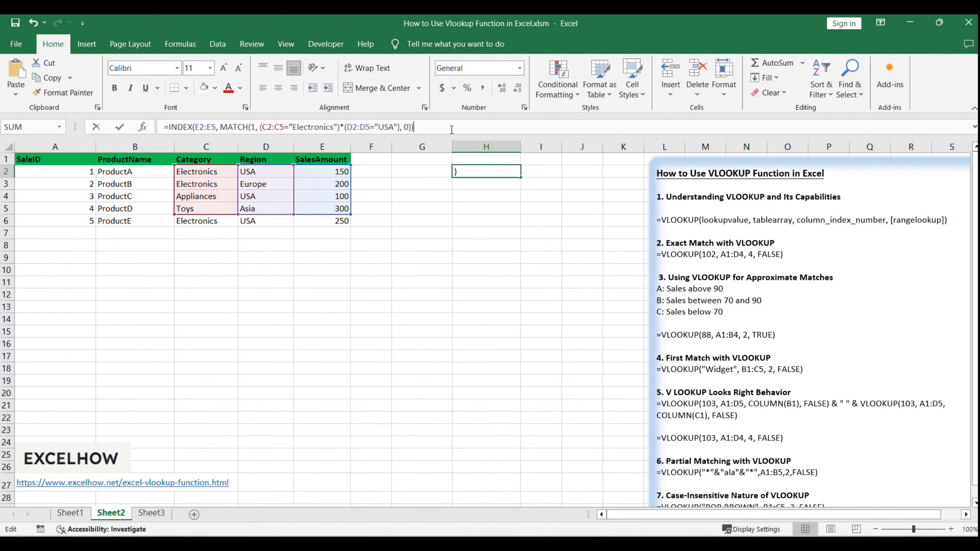
pyautogui.hotkey('ctrl', 'shift', 'Return')
pyautogui.click(518, 281)
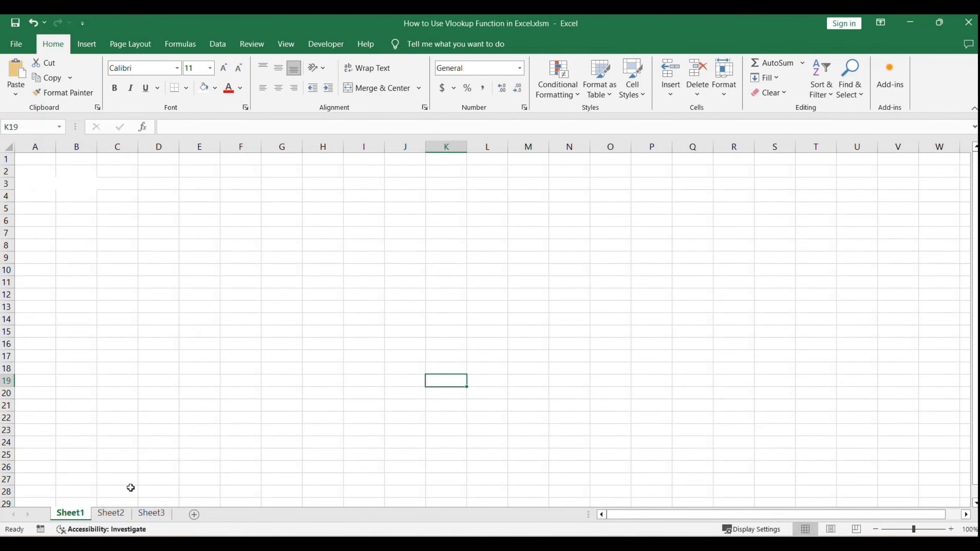
# Step: Switch to Sheet2 with the shortened customer table for the #N/A error example, and review the range A1:C4
pyautogui.click(111, 513)
pyautogui.click(205, 356)
pyautogui.moveTo(55, 163); pyautogui.dragTo(201, 195)
pyautogui.click(325, 322)
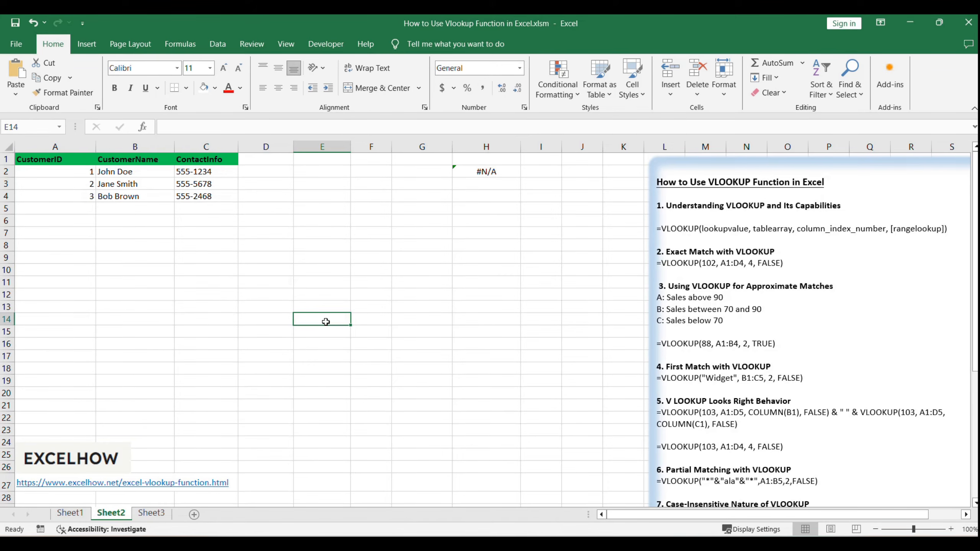
# Step: Examine the CustomerName column, especially the entries in B2:B4, for the #N/A error example
pyautogui.click(188, 352)
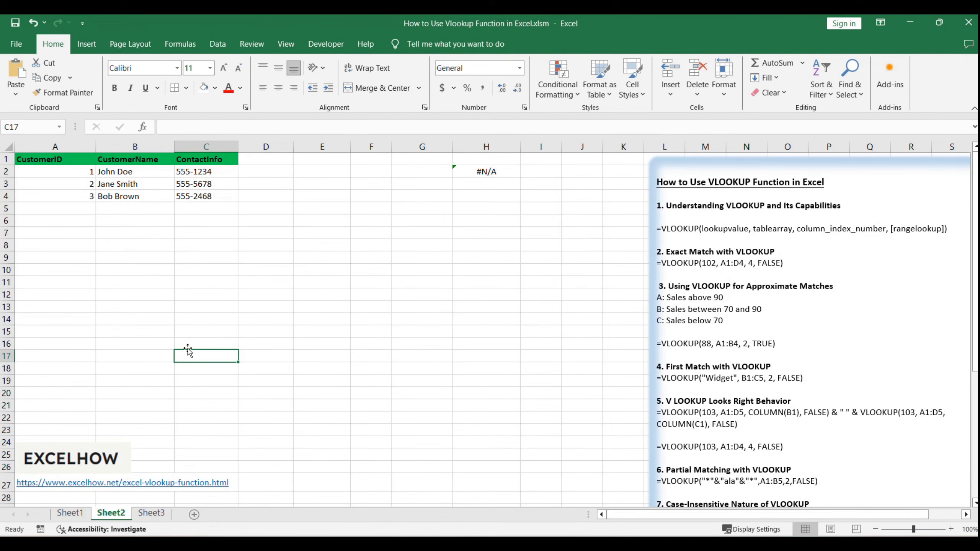
pyautogui.click(132, 147)
pyautogui.click(275, 271)
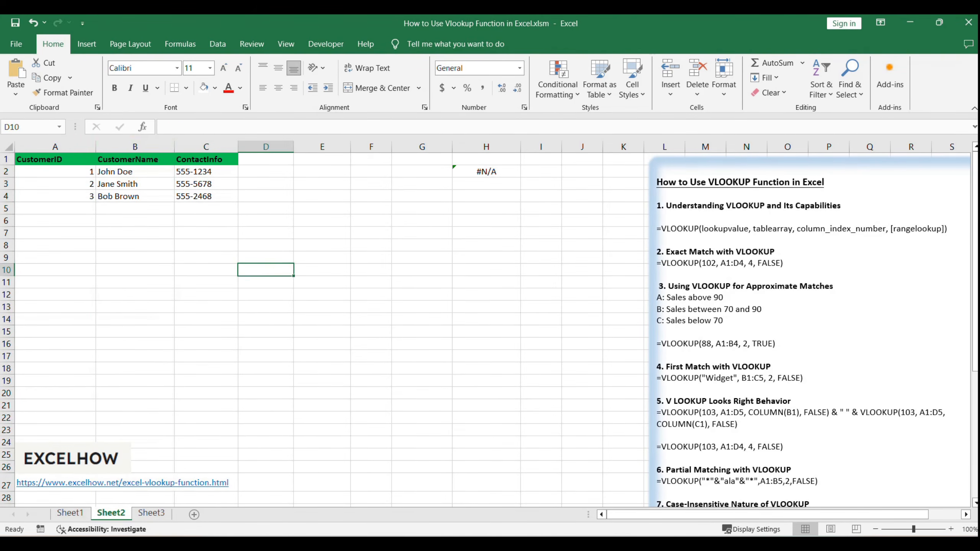
pyautogui.moveTo(131, 173); pyautogui.dragTo(130, 196)
pyautogui.click(261, 324)
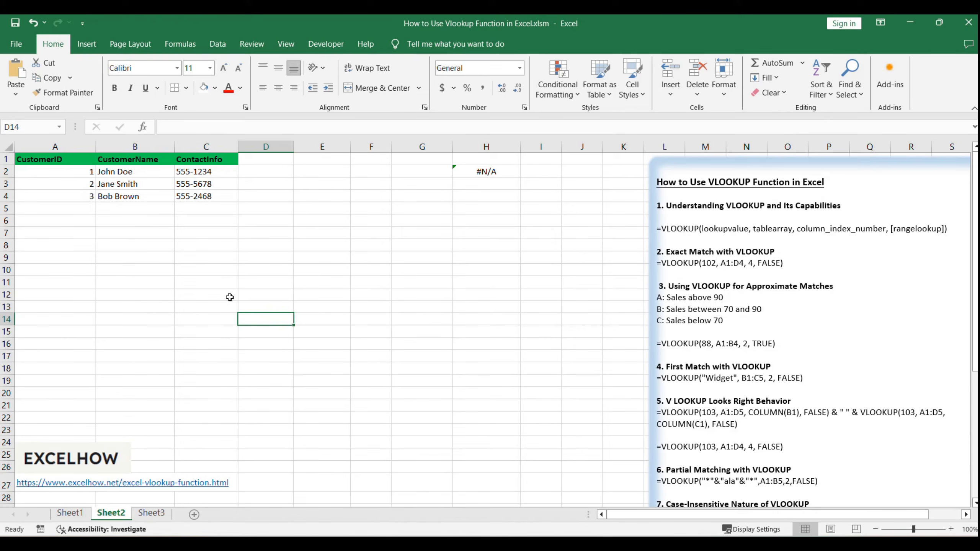
# Step: Review the ContactInfo column and the formulas under "9. The #N/A Error in VLOOKUP" in the notes text box
pyautogui.click(204, 147)
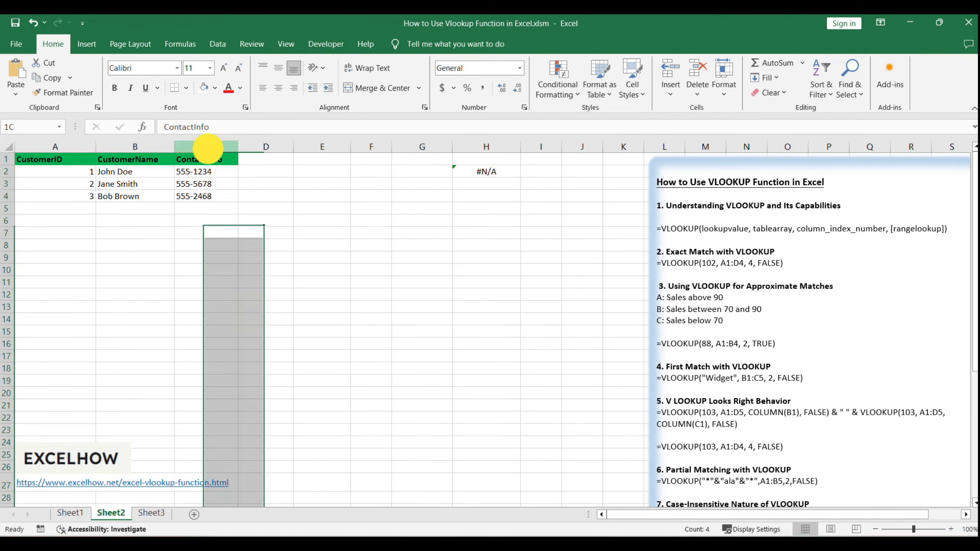
pyautogui.click(186, 206)
pyautogui.moveTo(186, 172); pyautogui.dragTo(189, 208)
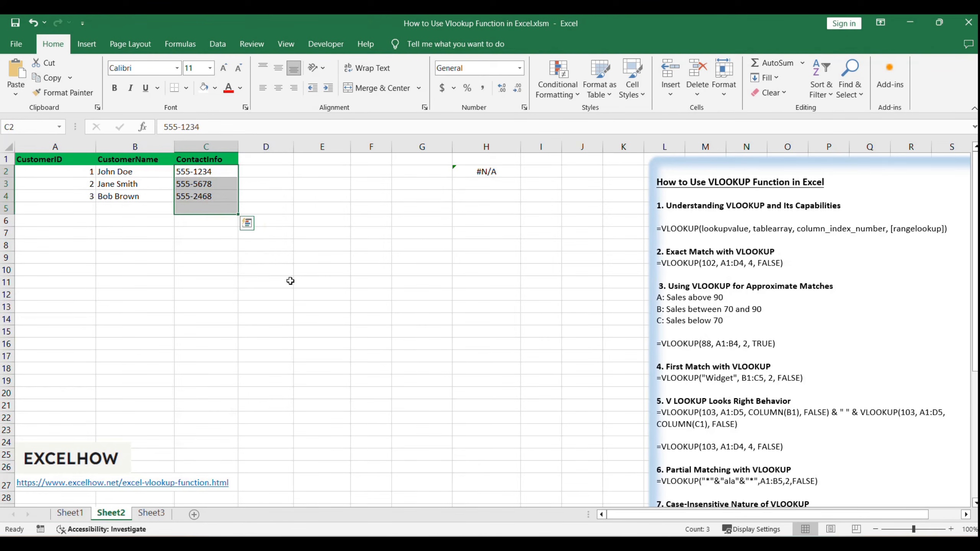
pyautogui.scroll(-5, 783, 416)
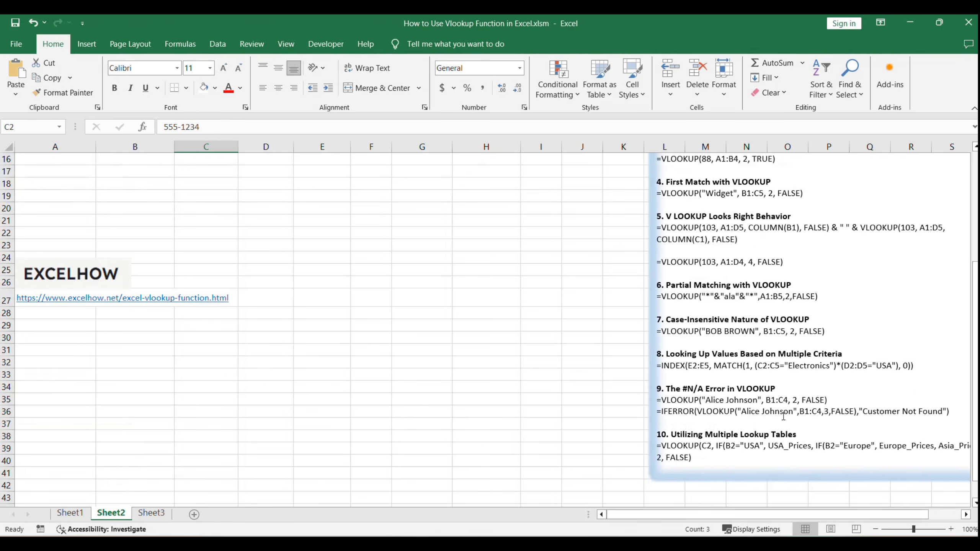
pyautogui.moveTo(657, 401); pyautogui.dragTo(835, 403)
pyautogui.click(779, 427)
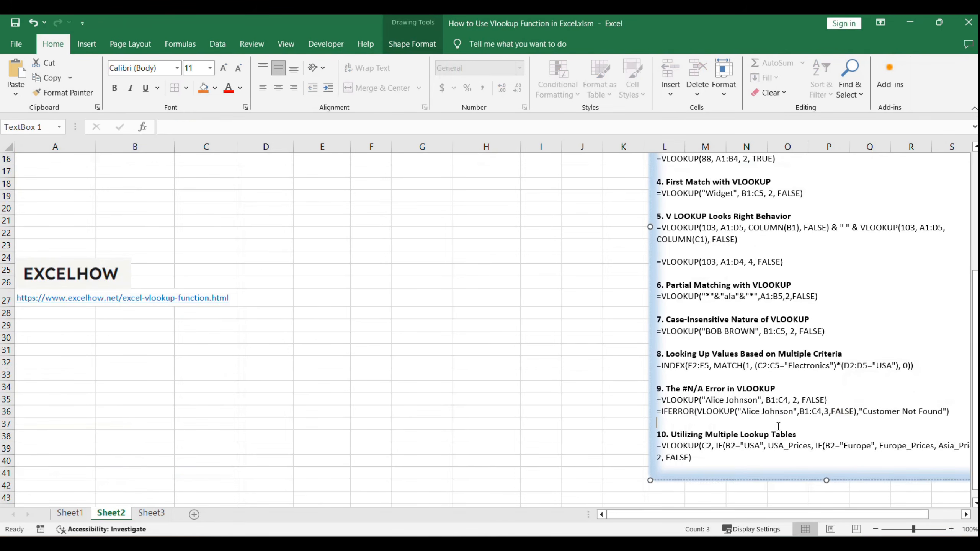
pyautogui.scroll(5, 358, 361)
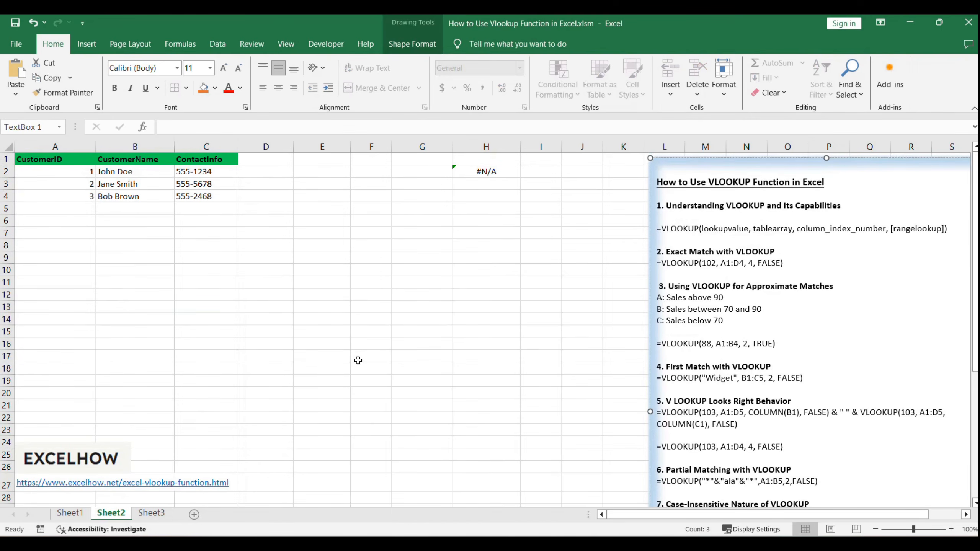
# Step: Inspect the lookup value, table array B1:C4 and remaining arguments of the VLOOKUP in H2, and re-enter the formula
pyautogui.click(497, 173)
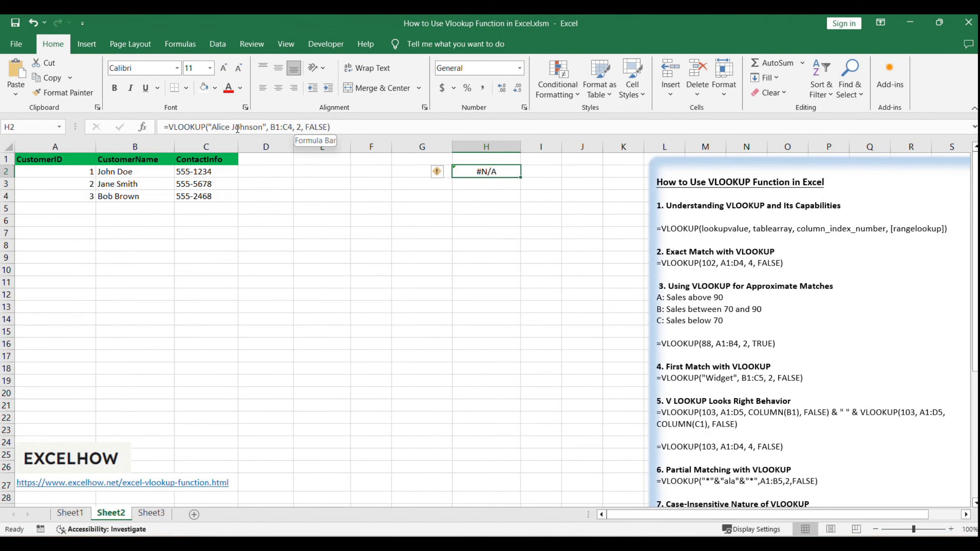
pyautogui.click(250, 127)
pyautogui.moveTo(271, 126); pyautogui.dragTo(302, 128)
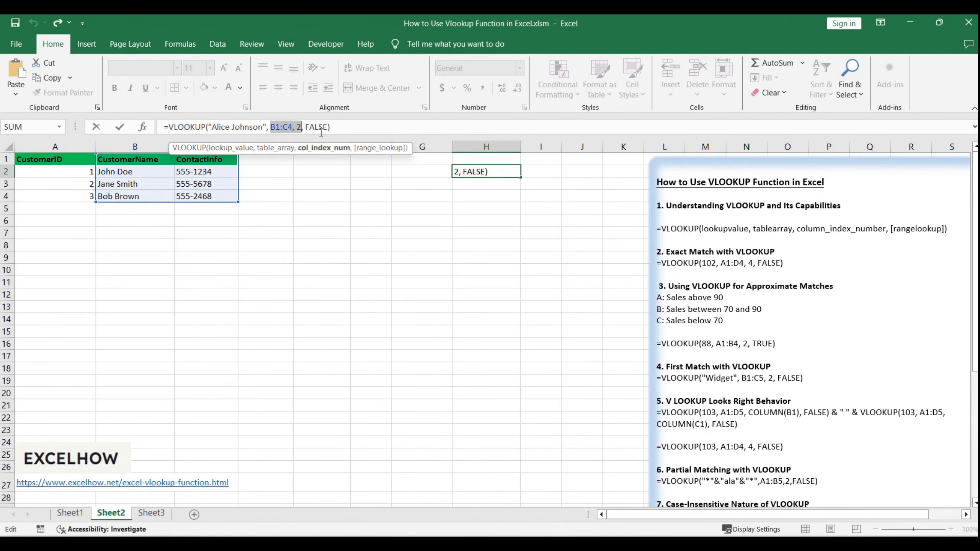
pyautogui.click(356, 126)
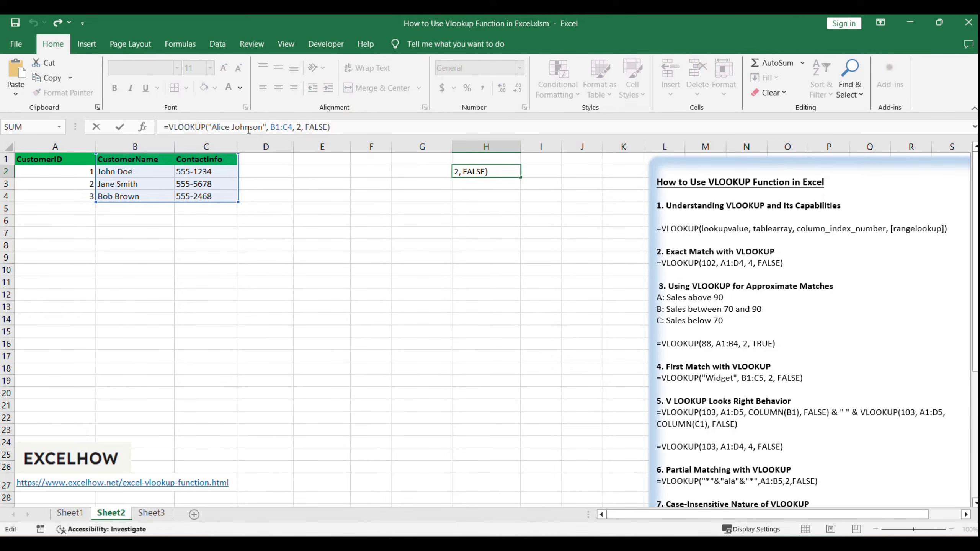
pyautogui.moveTo(212, 127); pyautogui.dragTo(291, 128)
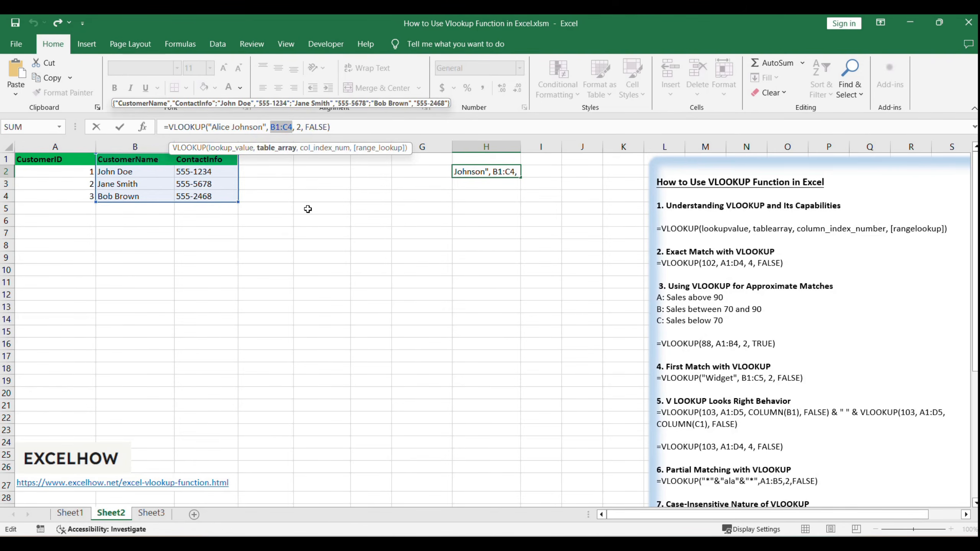
pyautogui.click(367, 127)
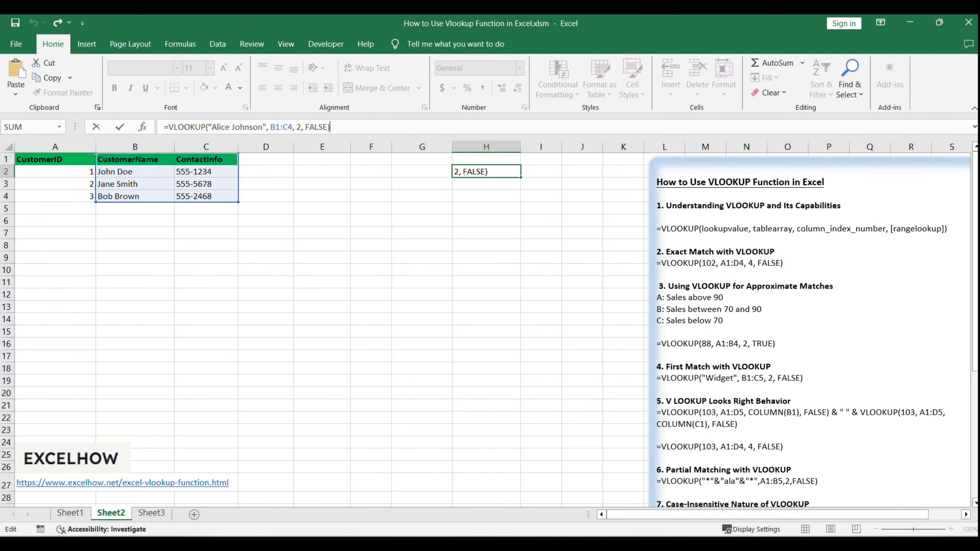
pyautogui.hotkey('ctrl', 'Return')
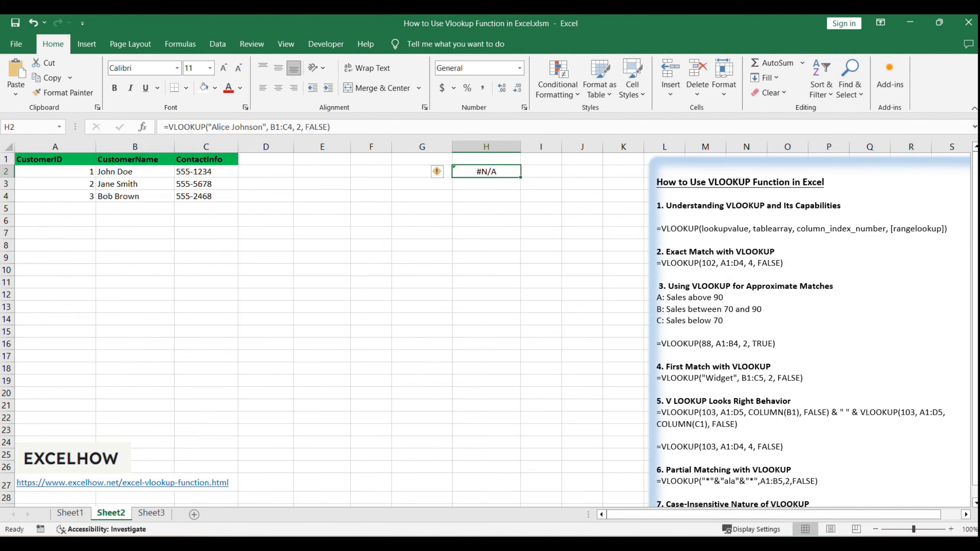
# Step: Enter an IFERROR-wrapped VLOOKUP in I2 for the customer name used in H2, with B1:C4, column 3, FALSE and fallback "Customer Not Found"
pyautogui.click(539, 172)
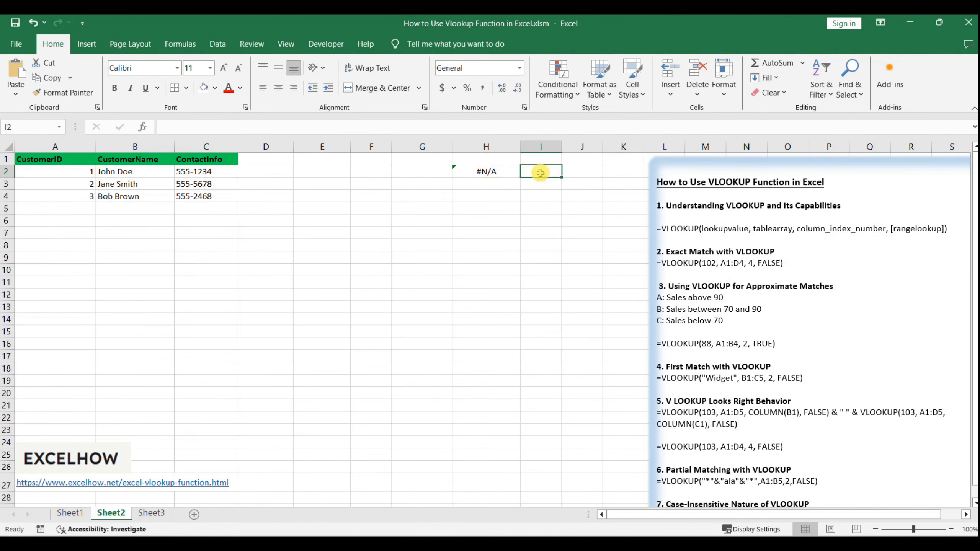
pyautogui.write('=IFERROR(VLOOKUP("Alice Johnson",B1:C4,3,FALSE),"Customer Not Found")')
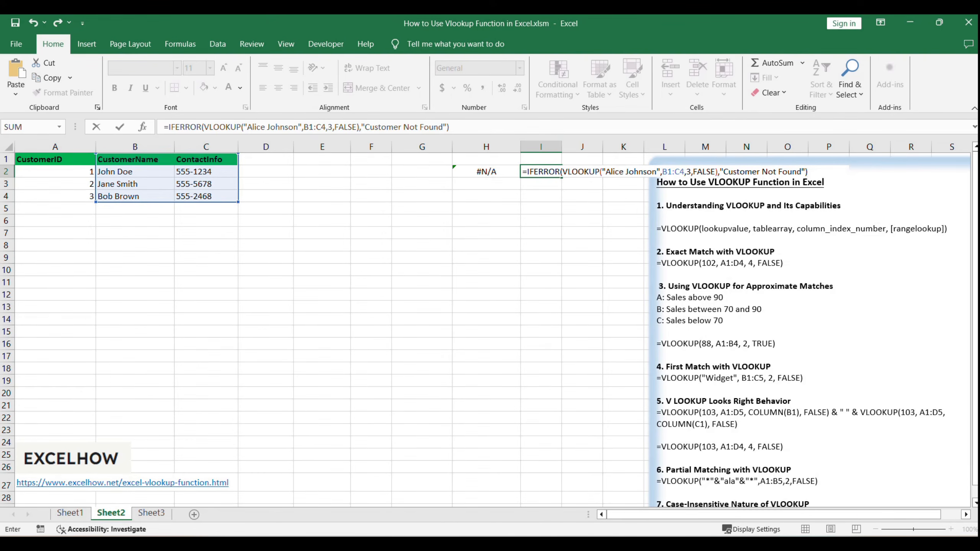
pyautogui.click(499, 131)
pyautogui.press('Return')
pyautogui.click(548, 172)
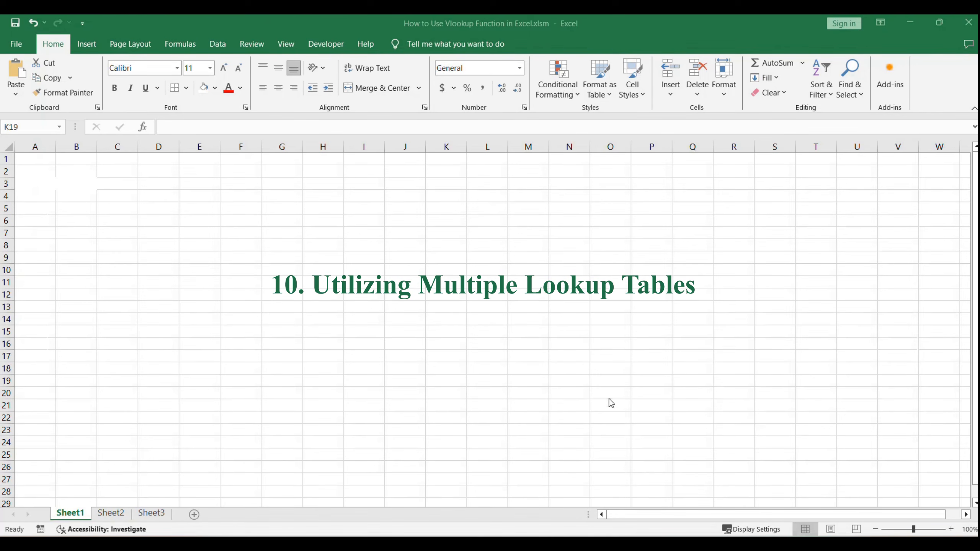
# Step: Switch to Sheet2 and review the sales table A1:E4 and the USA_Prices, Europe_Prices and Asia_Prices tables
pyautogui.click(187, 297)
pyautogui.click(110, 514)
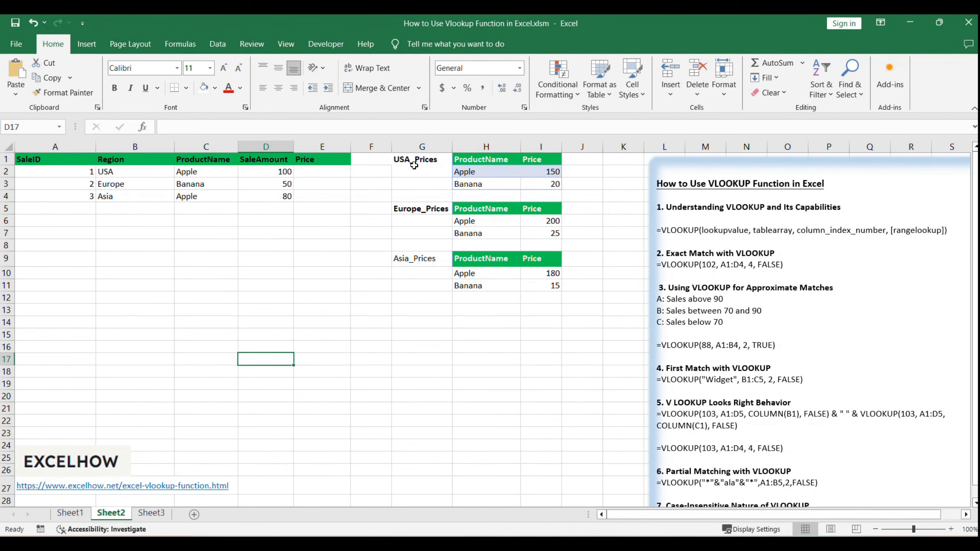
pyautogui.moveTo(55, 159); pyautogui.dragTo(341, 196)
pyautogui.click(409, 168)
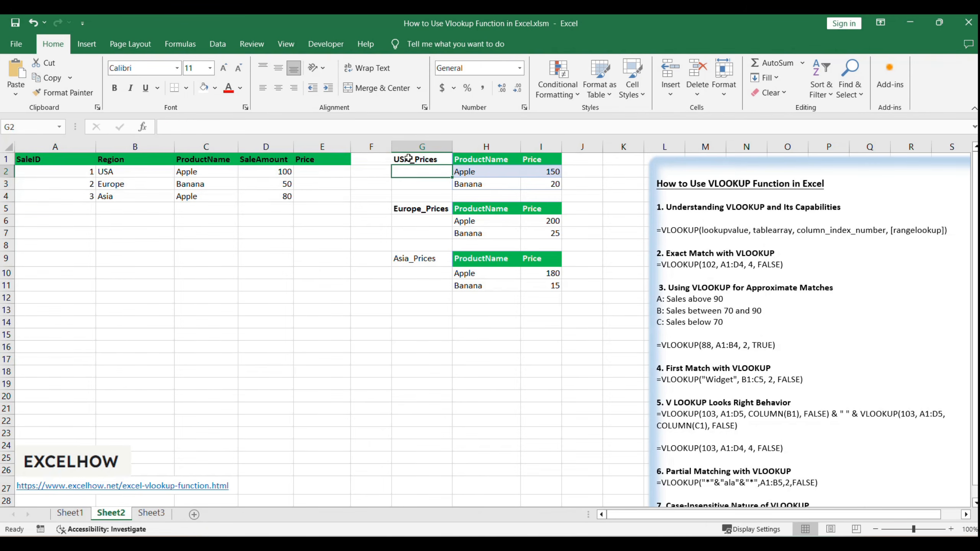
pyautogui.click(427, 209)
pyautogui.click(433, 261)
pyautogui.moveTo(407, 182); pyautogui.dragTo(527, 287)
pyautogui.click(487, 387)
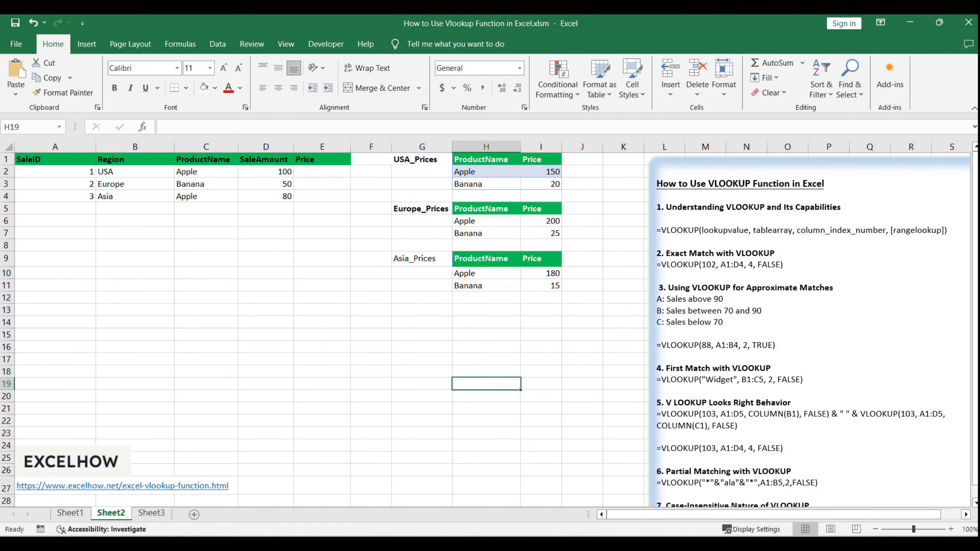
pyautogui.moveTo(70, 160); pyautogui.dragTo(329, 196)
pyautogui.click(265, 259)
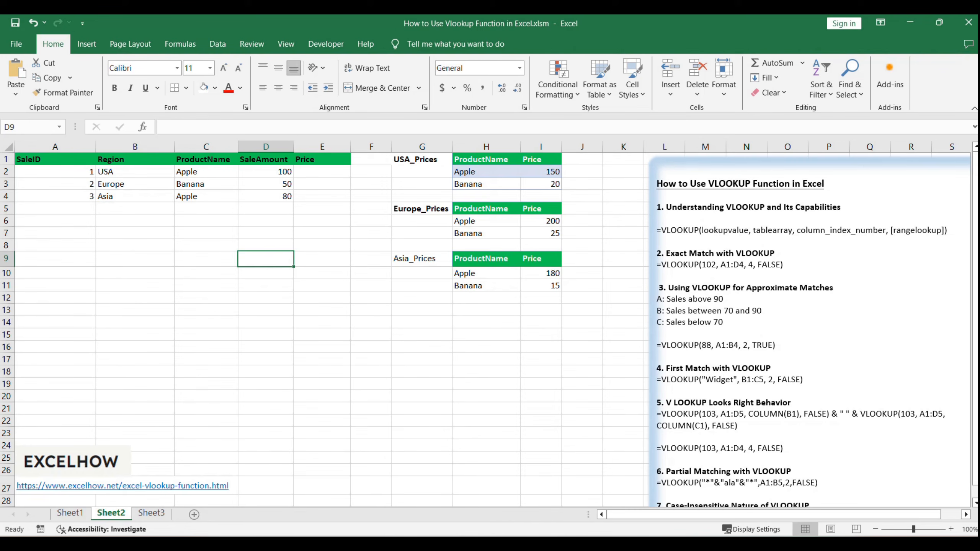
# Step: Find and select the formula under "10. Utilizing Multiple Lookup Tables" in the notes text box
pyautogui.click(786, 390)
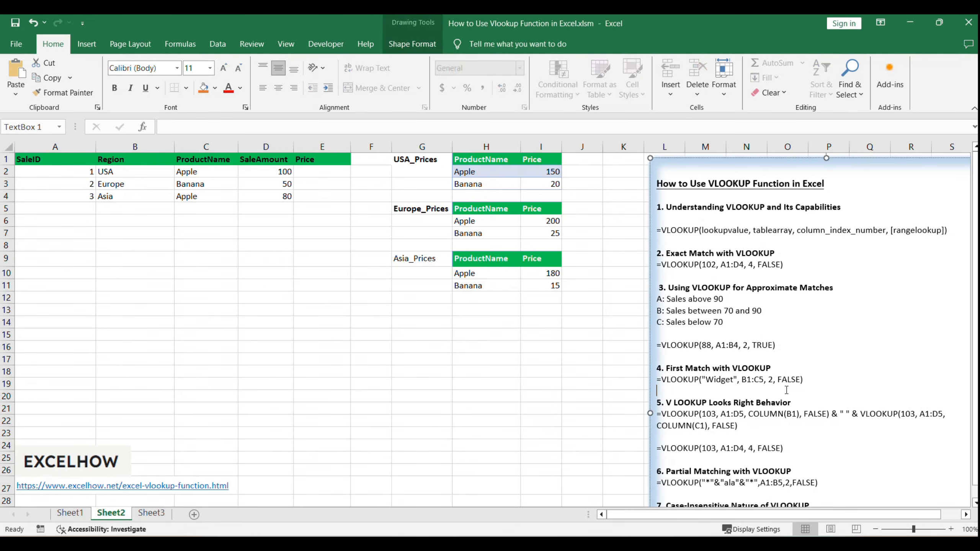
pyautogui.scroll(-8, 786, 390)
pyautogui.moveTo(669, 336); pyautogui.dragTo(855, 351)
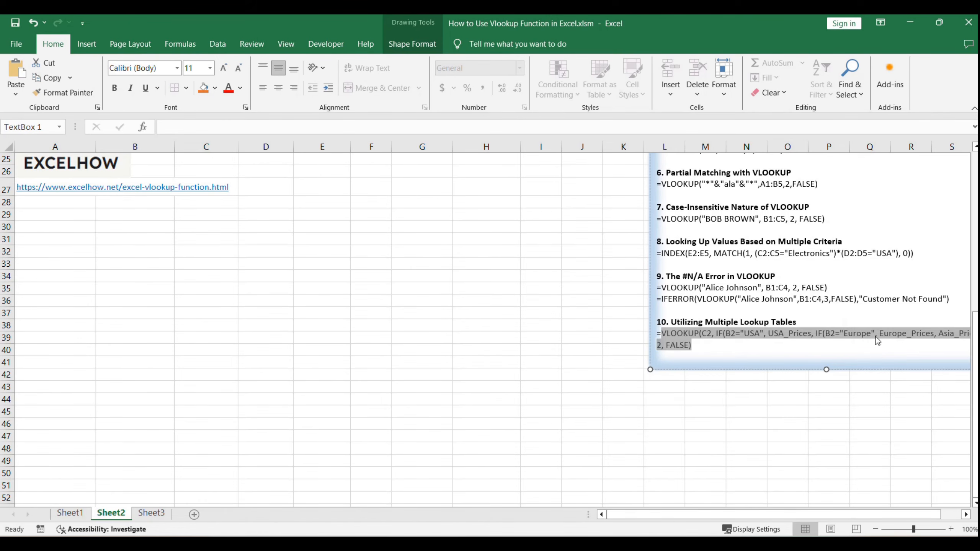
pyautogui.click(909, 337)
pyautogui.rightClick(684, 344)
pyautogui.scroll(8, 431, 368)
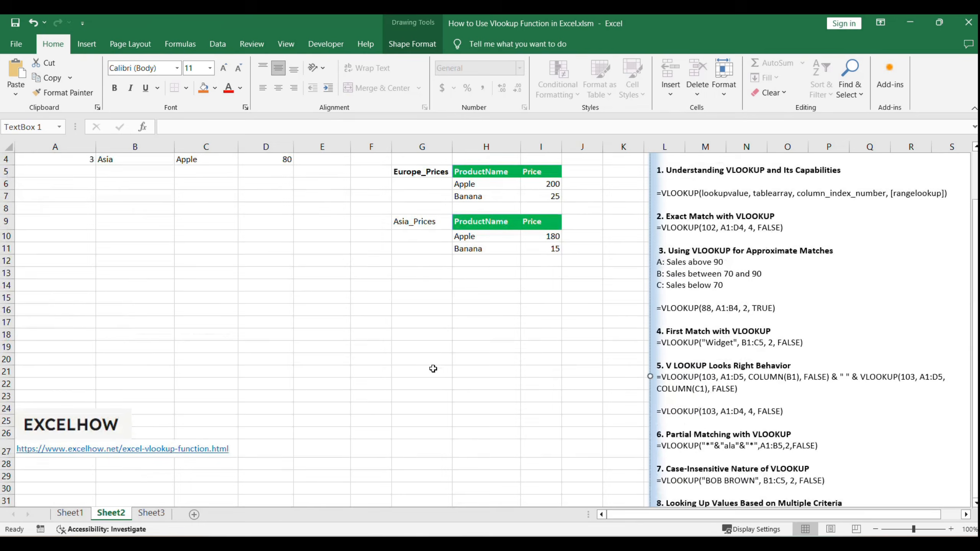
# Step: Enter =VLOOKUP(C2, IF(B2="USA", USA_Prices, IF(B2="Europe", Europe_Prices, Asia_Prices)), 2, FALSE) in cell E2, and review it
pyautogui.click(326, 177)
pyautogui.click(319, 172)
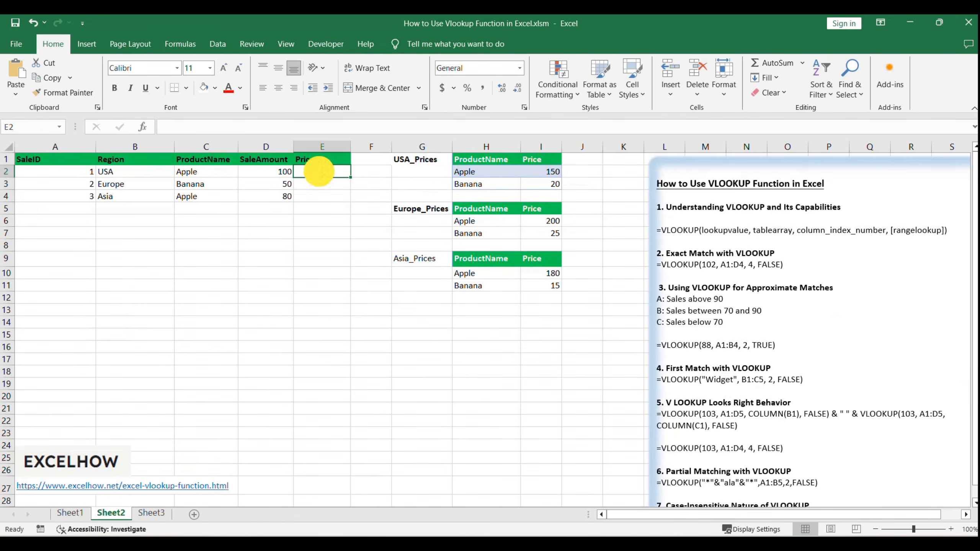
pyautogui.doubleClick(319, 172)
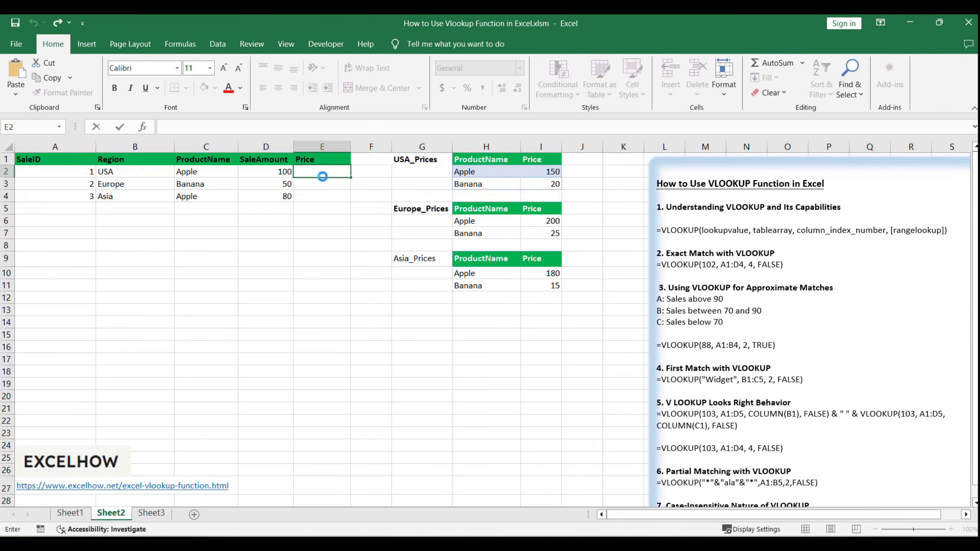
pyautogui.write('=VLOOKUP(C2, IF(B2="USA", USA_Prices, IF(B2="Europe", Europe_Prices, Asia_Prices)), 2, FALSE)')
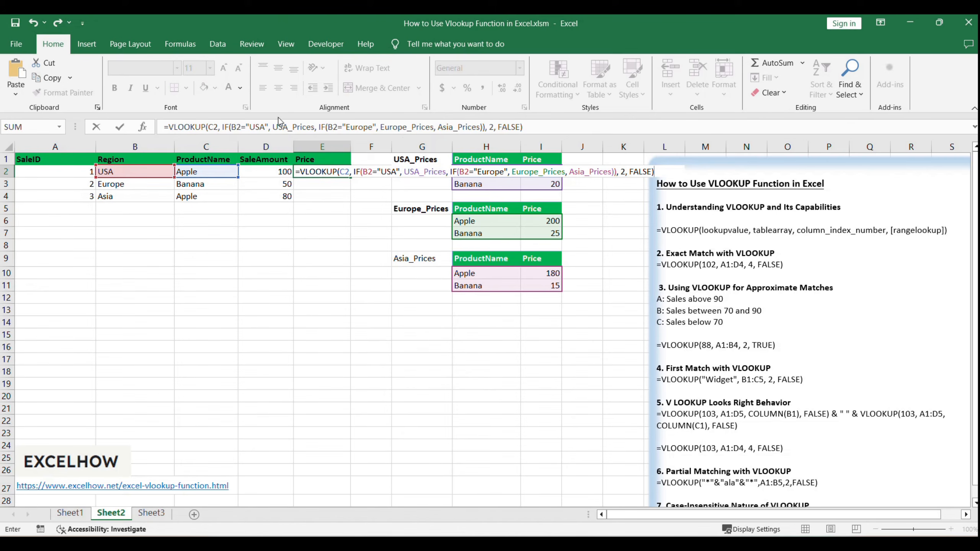
pyautogui.click(297, 128)
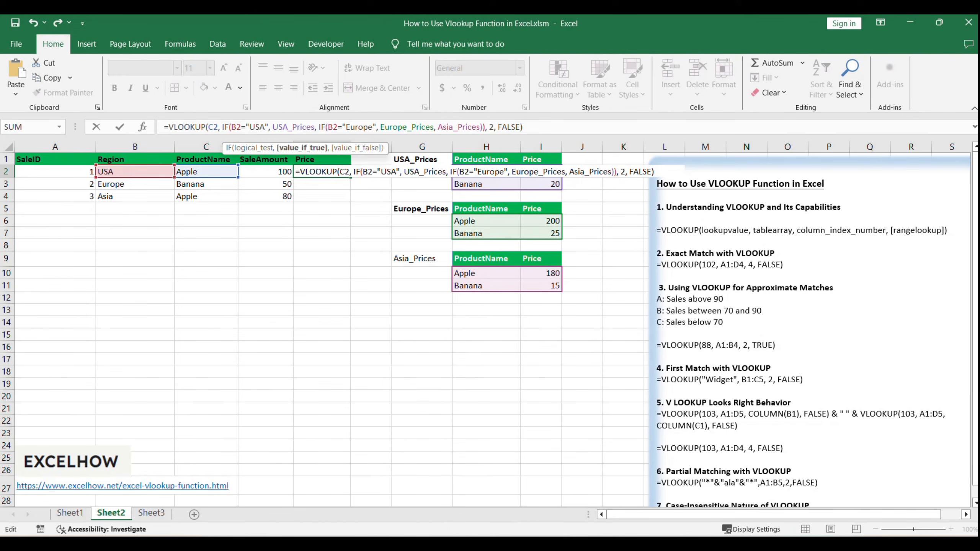
pyautogui.click(211, 173)
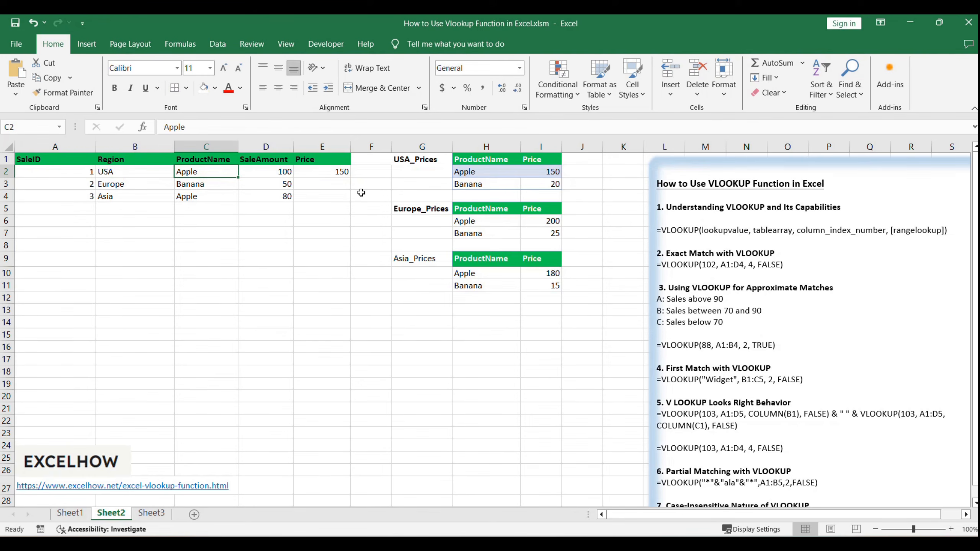
pyautogui.click(338, 171)
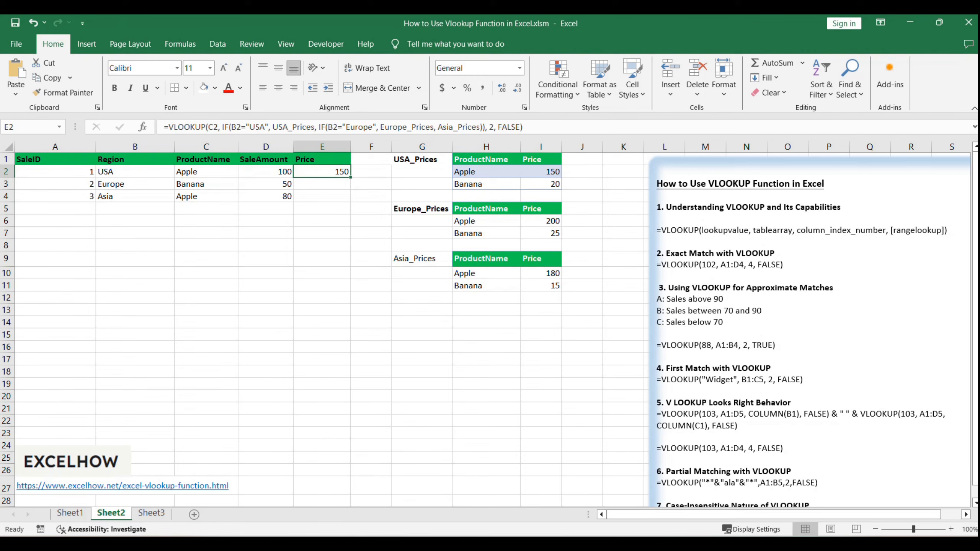
pyautogui.click(342, 318)
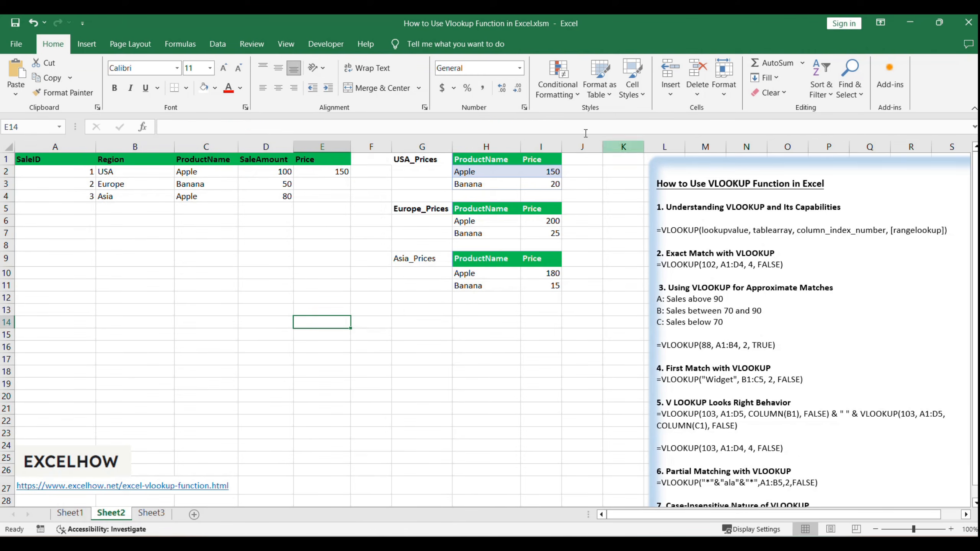
# Step: Check the range names assigned to the regional price tables H2:I3, H6:I7 and H10:I11
pyautogui.click(487, 175)
pyautogui.moveTo(491, 181); pyautogui.dragTo(540, 185)
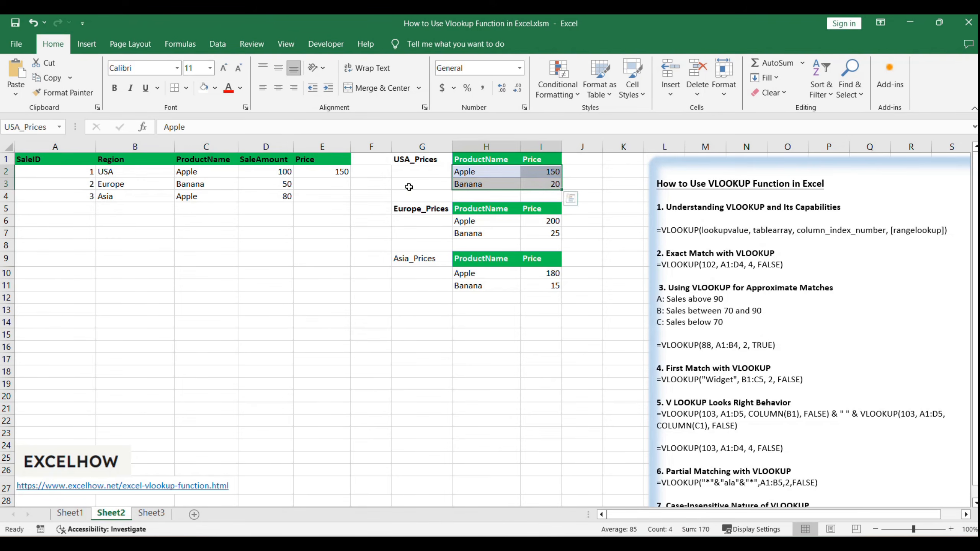
pyautogui.moveTo(467, 221); pyautogui.dragTo(540, 231)
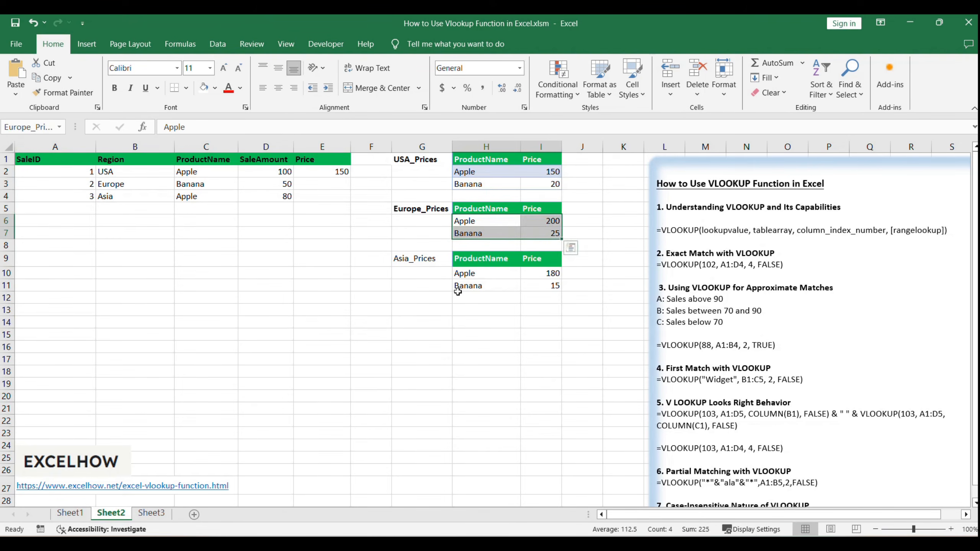
pyautogui.moveTo(460, 274); pyautogui.dragTo(546, 282)
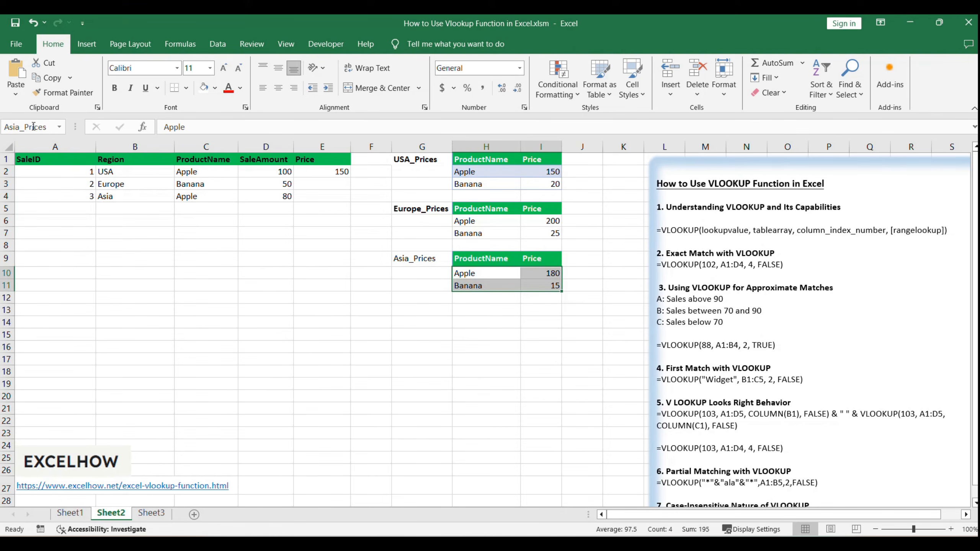
pyautogui.click(412, 381)
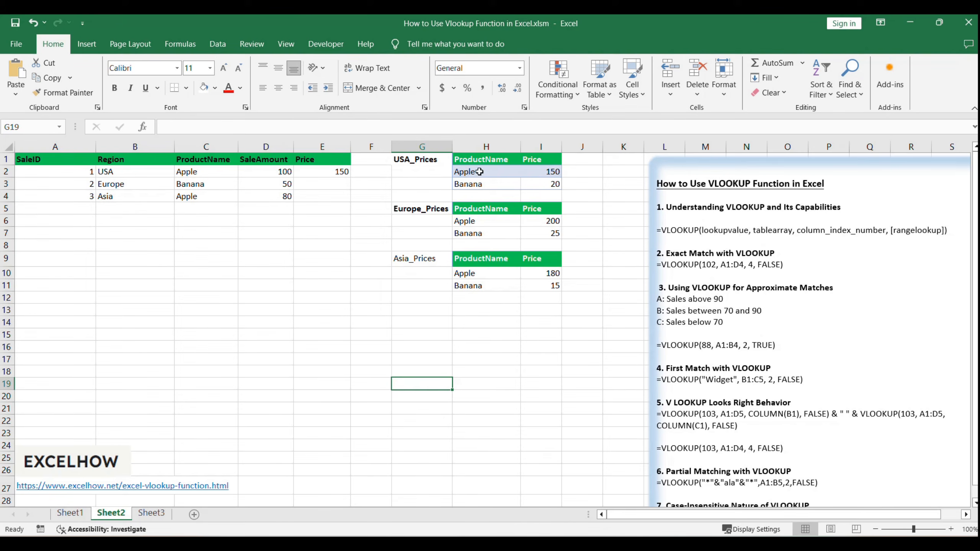
pyautogui.click(468, 173)
pyautogui.moveTo(468, 173); pyautogui.dragTo(548, 185)
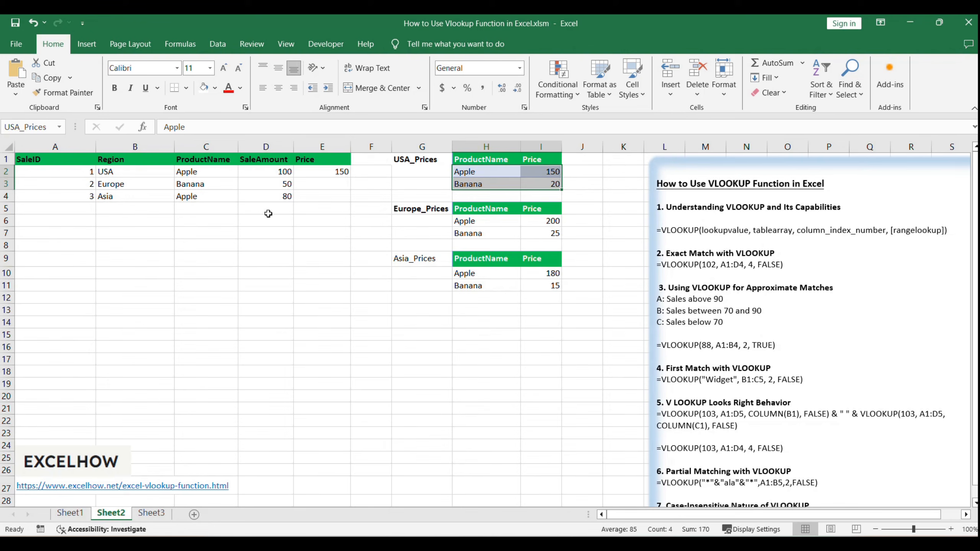
# Step: Compare the sales rows in A2:E4 with the USA, Europe and Asia price tables
pyautogui.moveTo(80, 170); pyautogui.dragTo(330, 192)
pyautogui.moveTo(411, 165); pyautogui.dragTo(518, 181)
pyautogui.moveTo(405, 197); pyautogui.dragTo(529, 233)
pyautogui.moveTo(381, 247); pyautogui.dragTo(555, 296)
pyautogui.click(509, 421)
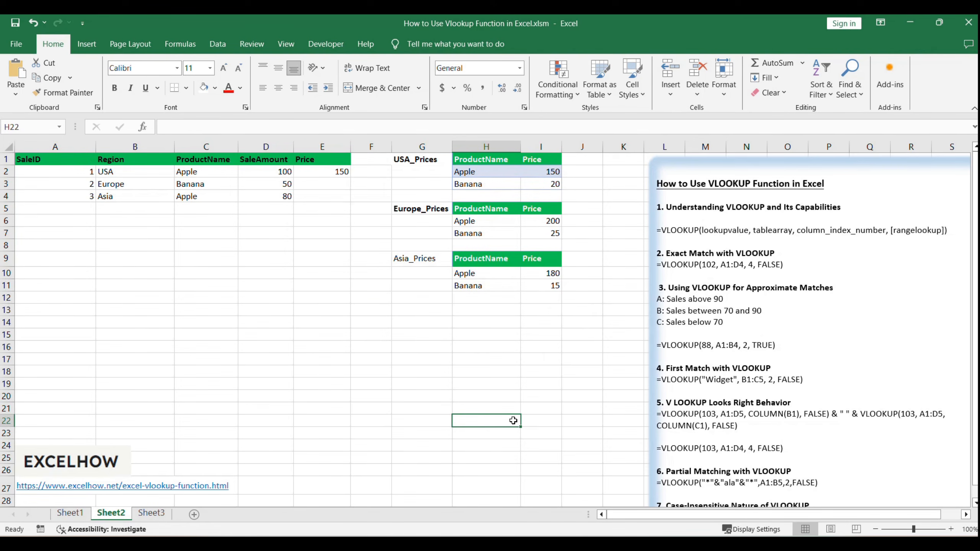
# Step: Review the VLOOKUP notes text box from the first sections through section 10
pyautogui.click(771, 265)
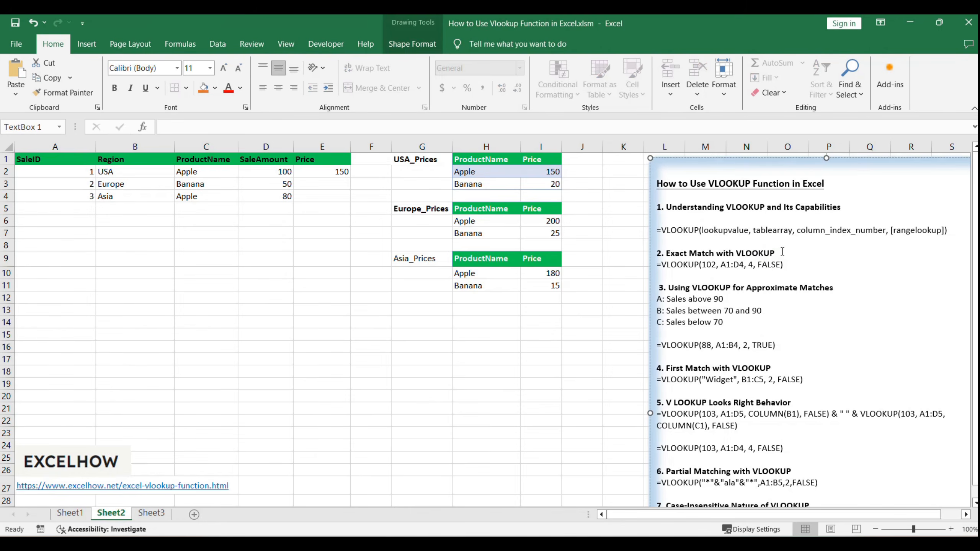
pyautogui.scroll(-6, 783, 251)
pyautogui.click(668, 373)
pyautogui.moveTo(669, 373); pyautogui.dragTo(635, 182)
pyautogui.scroll(6, 811, 327)
pyautogui.click(796, 286)
pyautogui.click(462, 318)
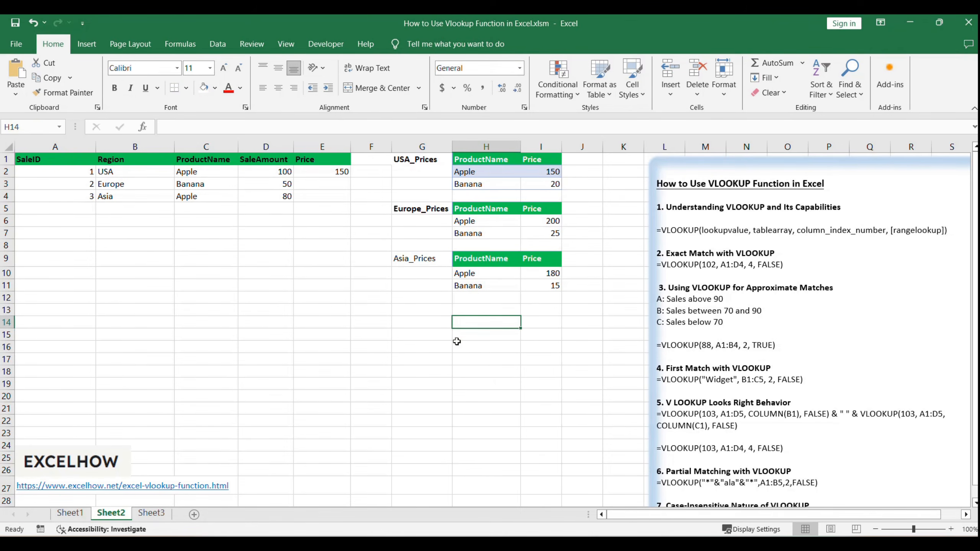